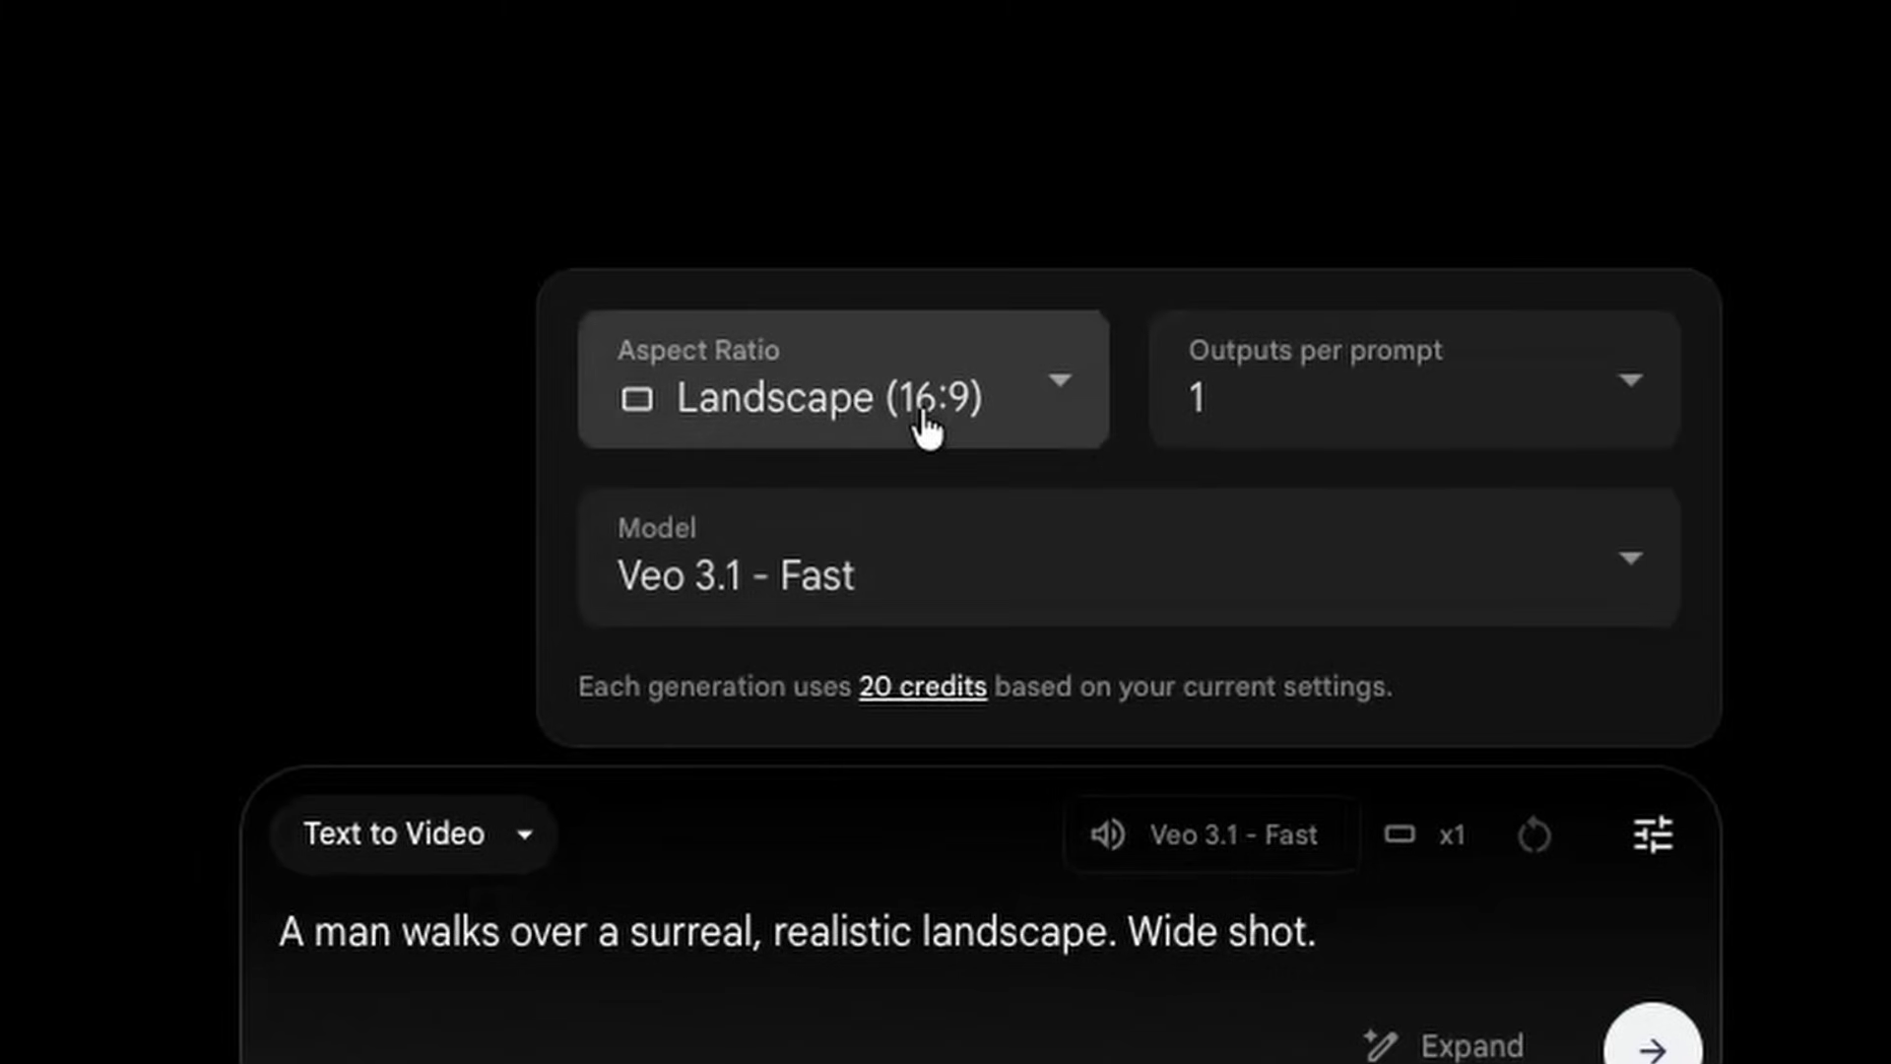
- Review the available aspect ratios and numbers of outputs per prompt in the video generation settings
{"action": "left_click", "coordinate": [923, 414]}
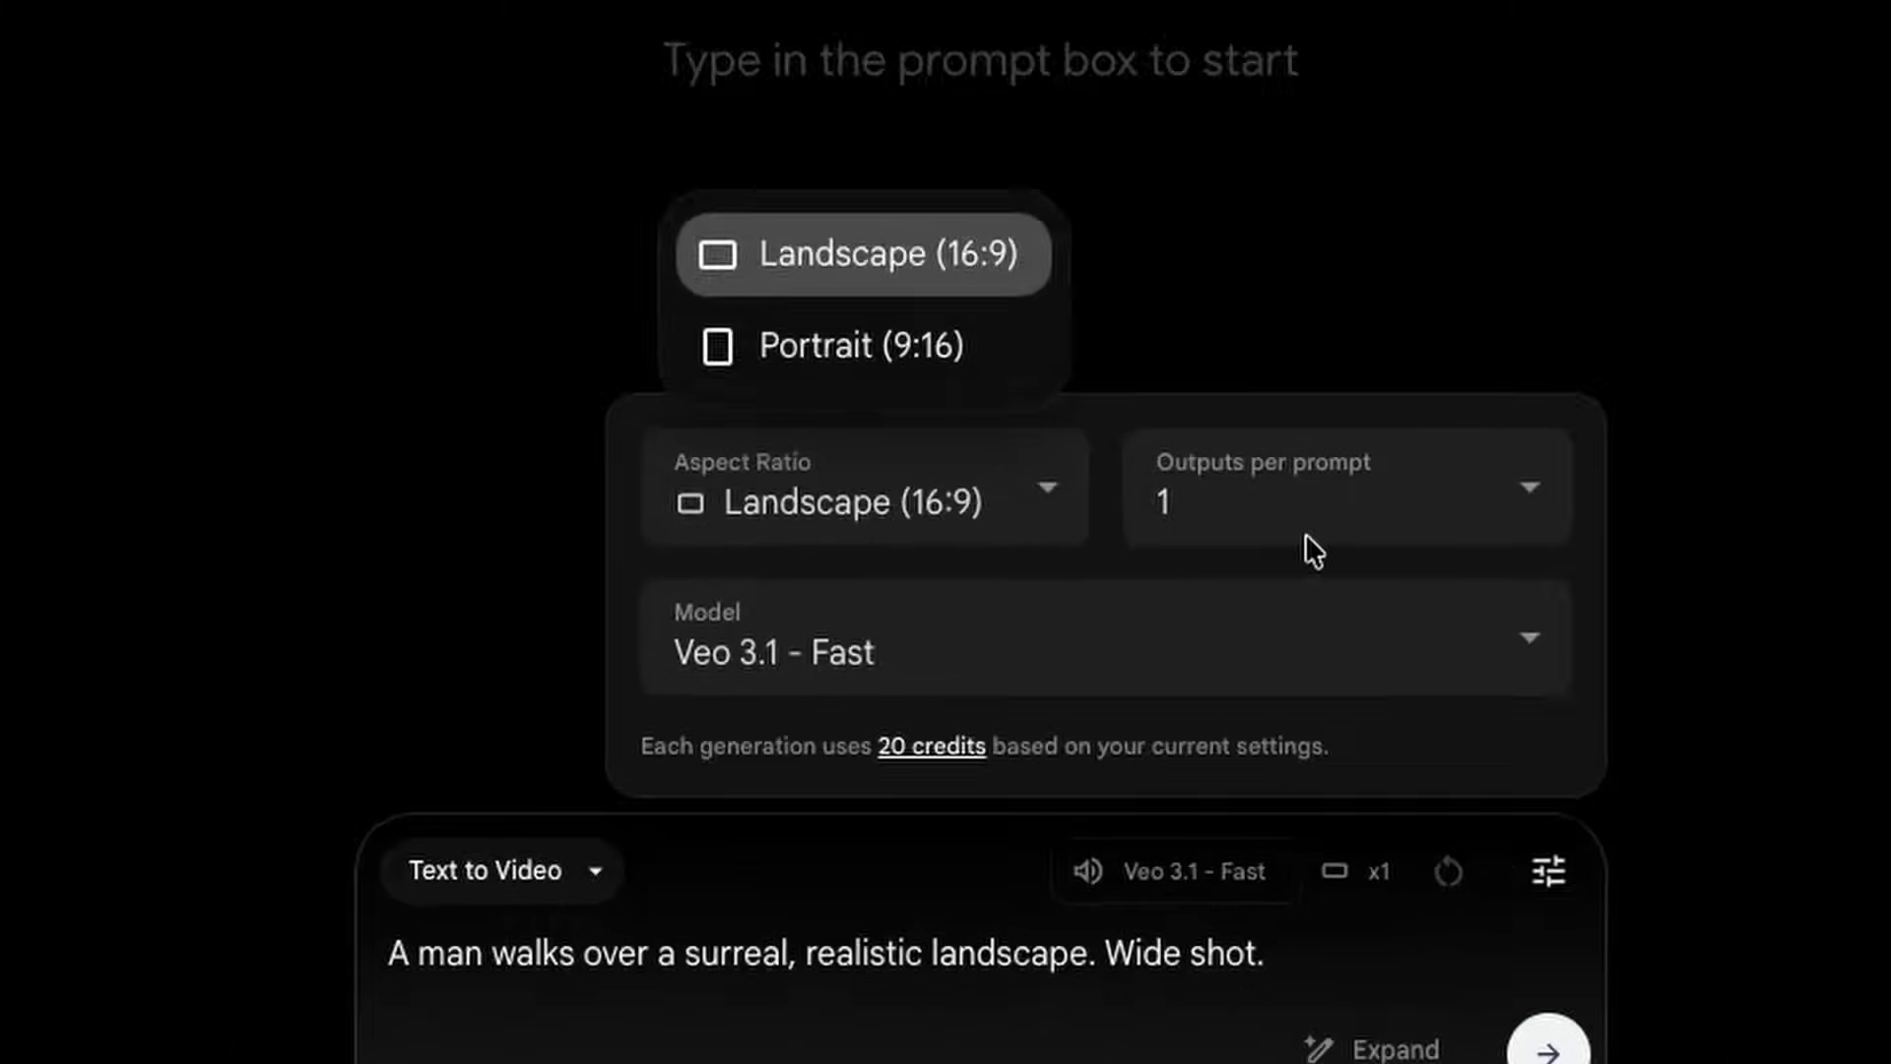
{"action": "left_click", "coordinate": [1363, 435]}
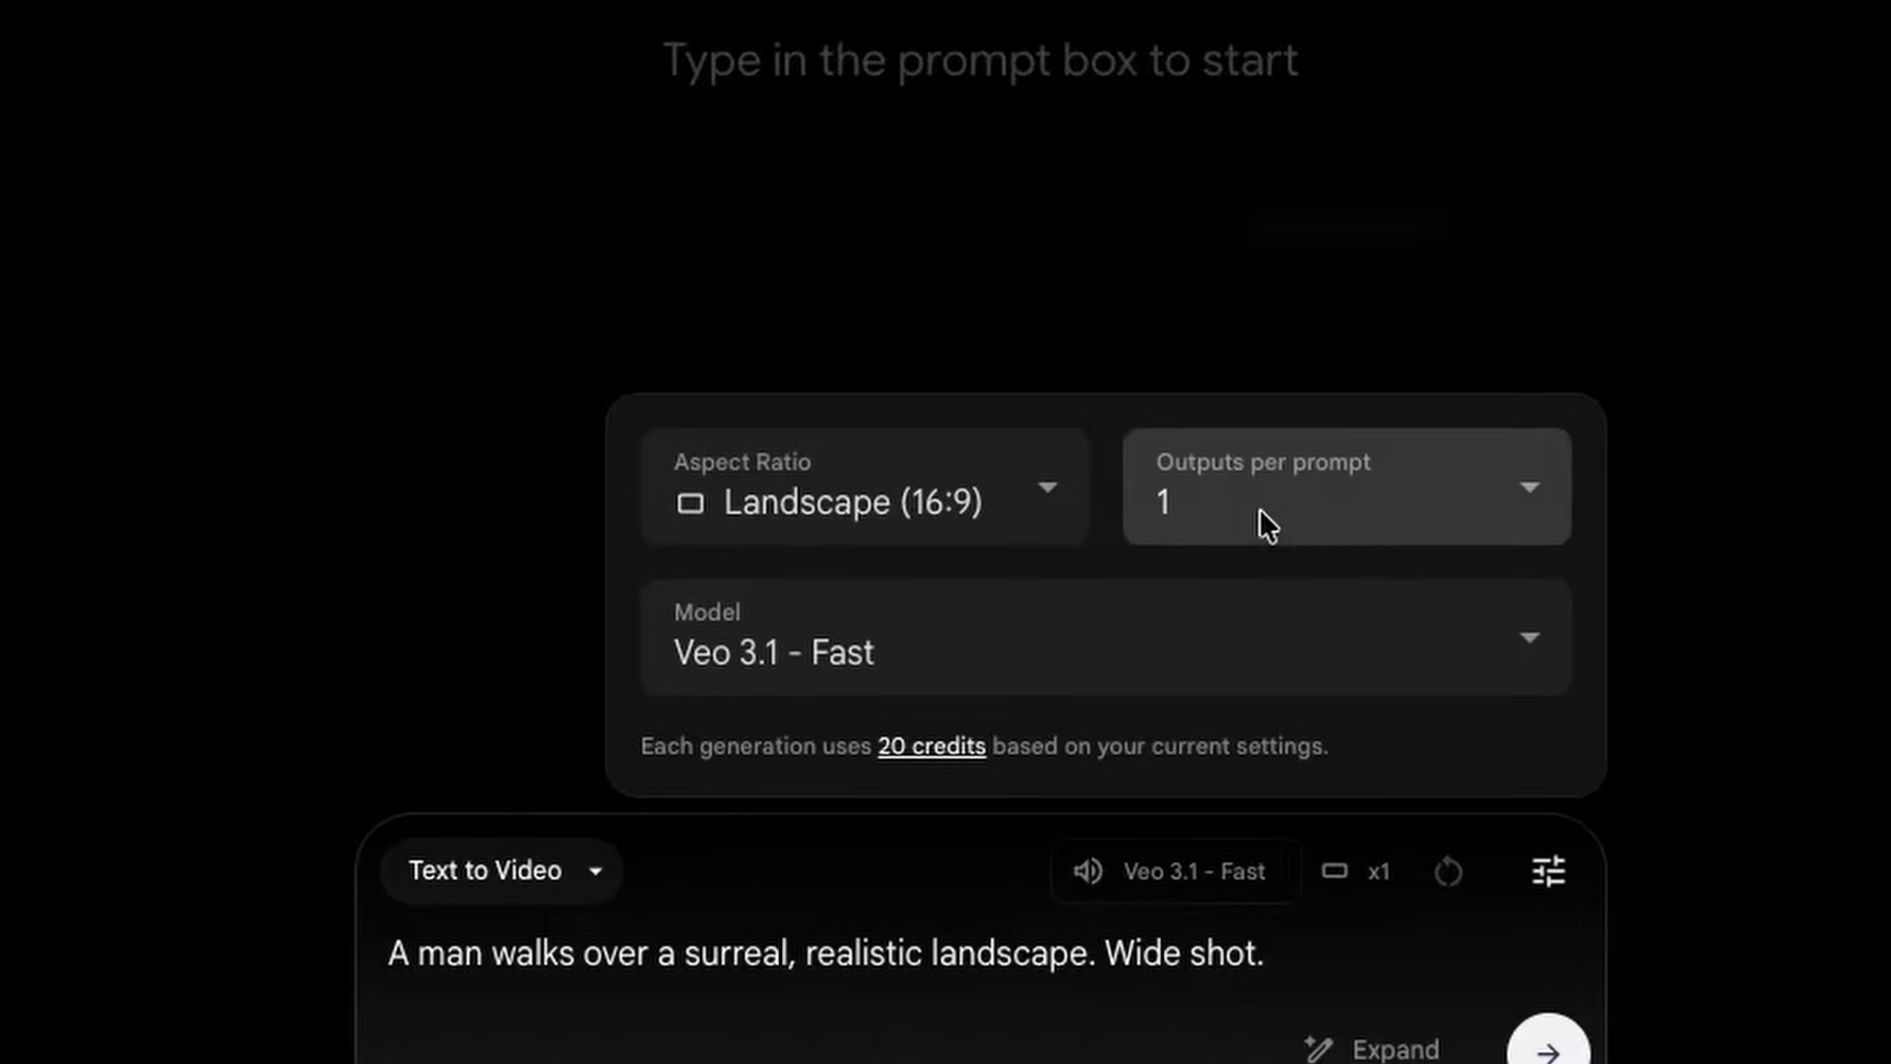
{"action": "left_click", "coordinate": [1261, 512]}
{"action": "left_click", "coordinate": [1261, 512]}
- Try the Veo 3.1 - Quality model and return the model to Veo 3.1 - Fast
{"action": "left_click", "coordinate": [1004, 621]}
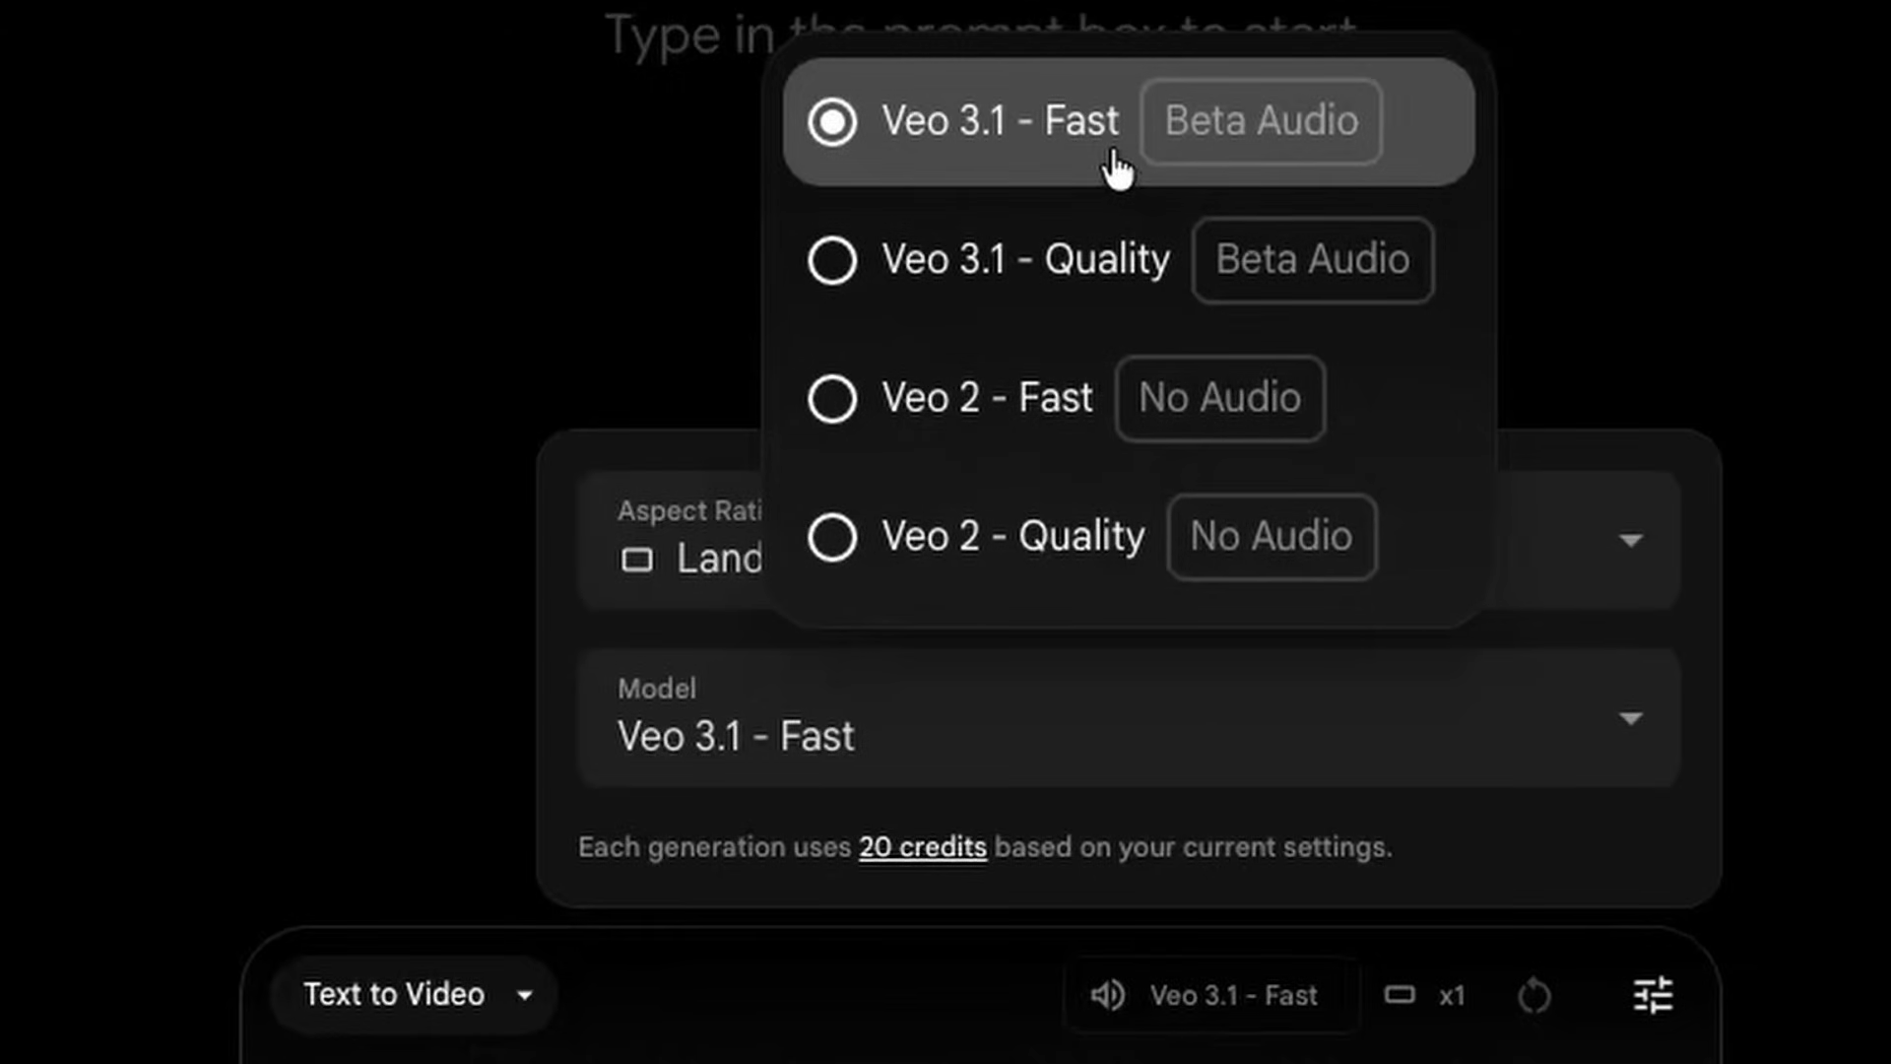
{"action": "left_click", "coordinate": [1119, 258]}
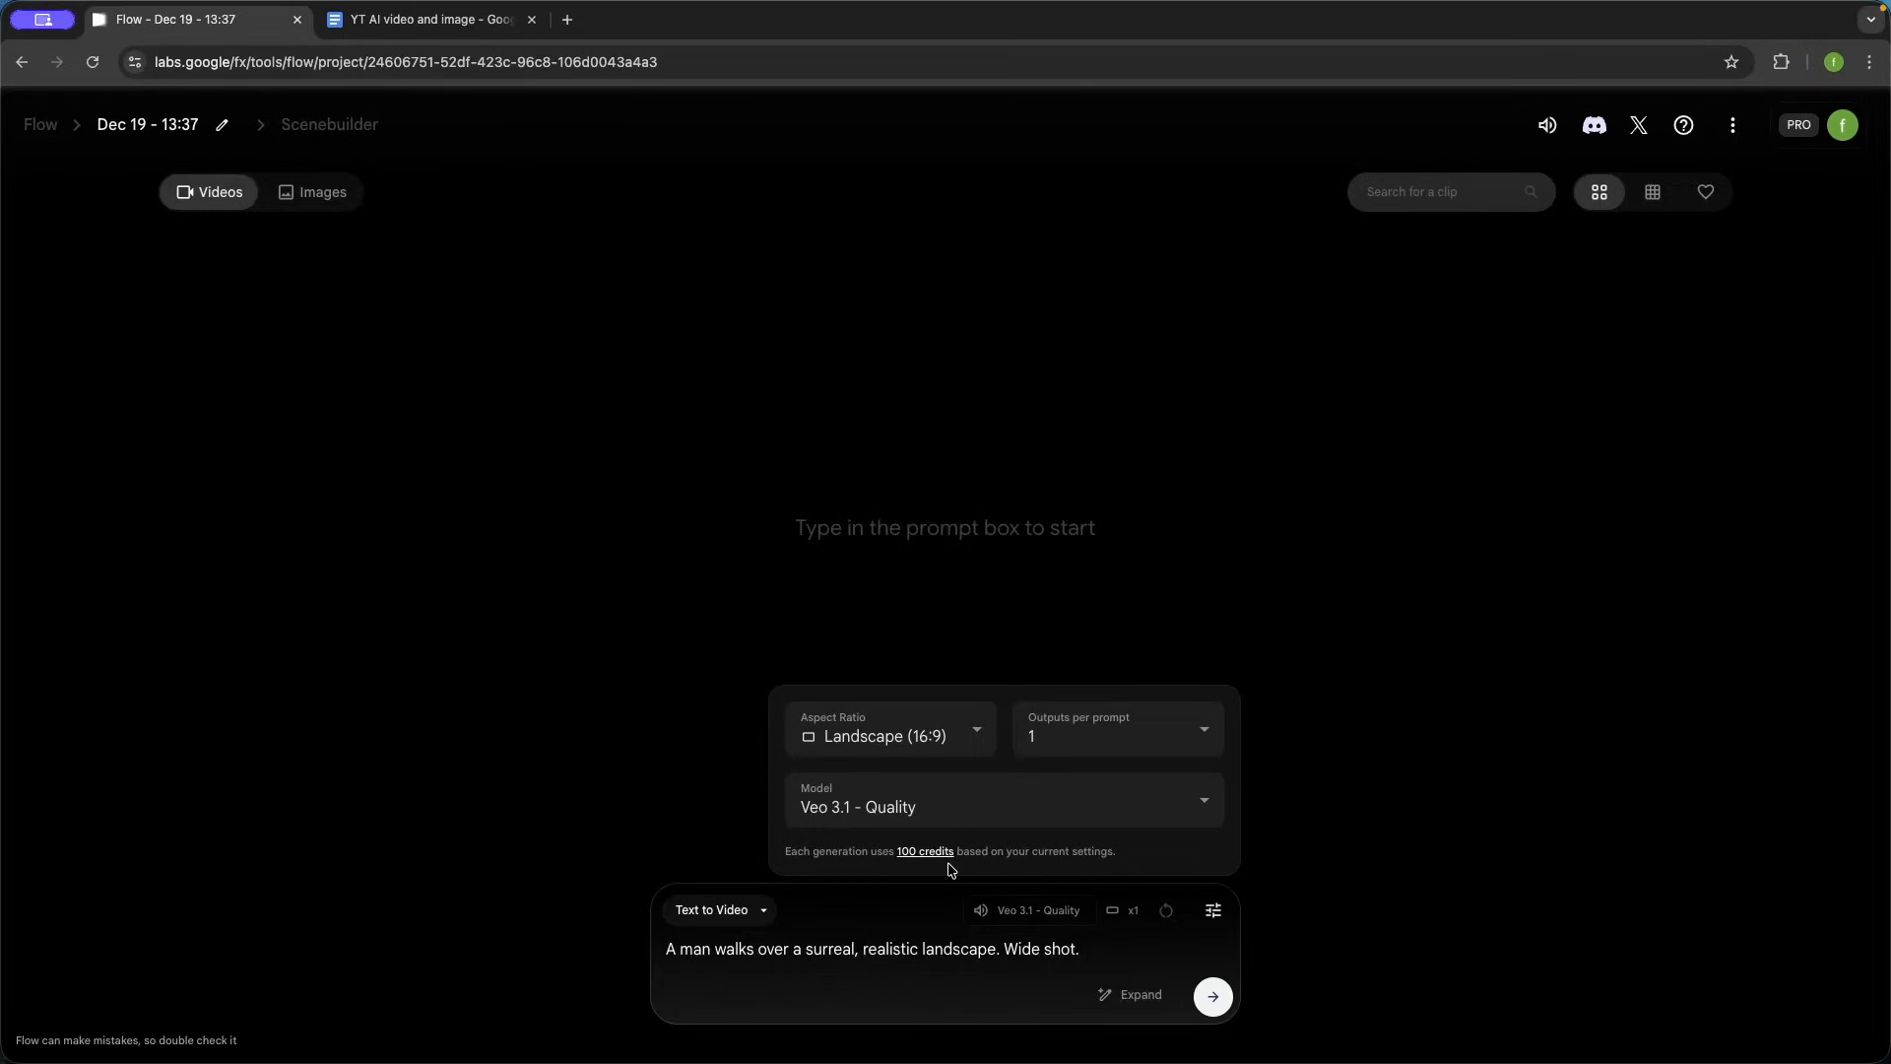
{"action": "left_click", "coordinate": [973, 803]}
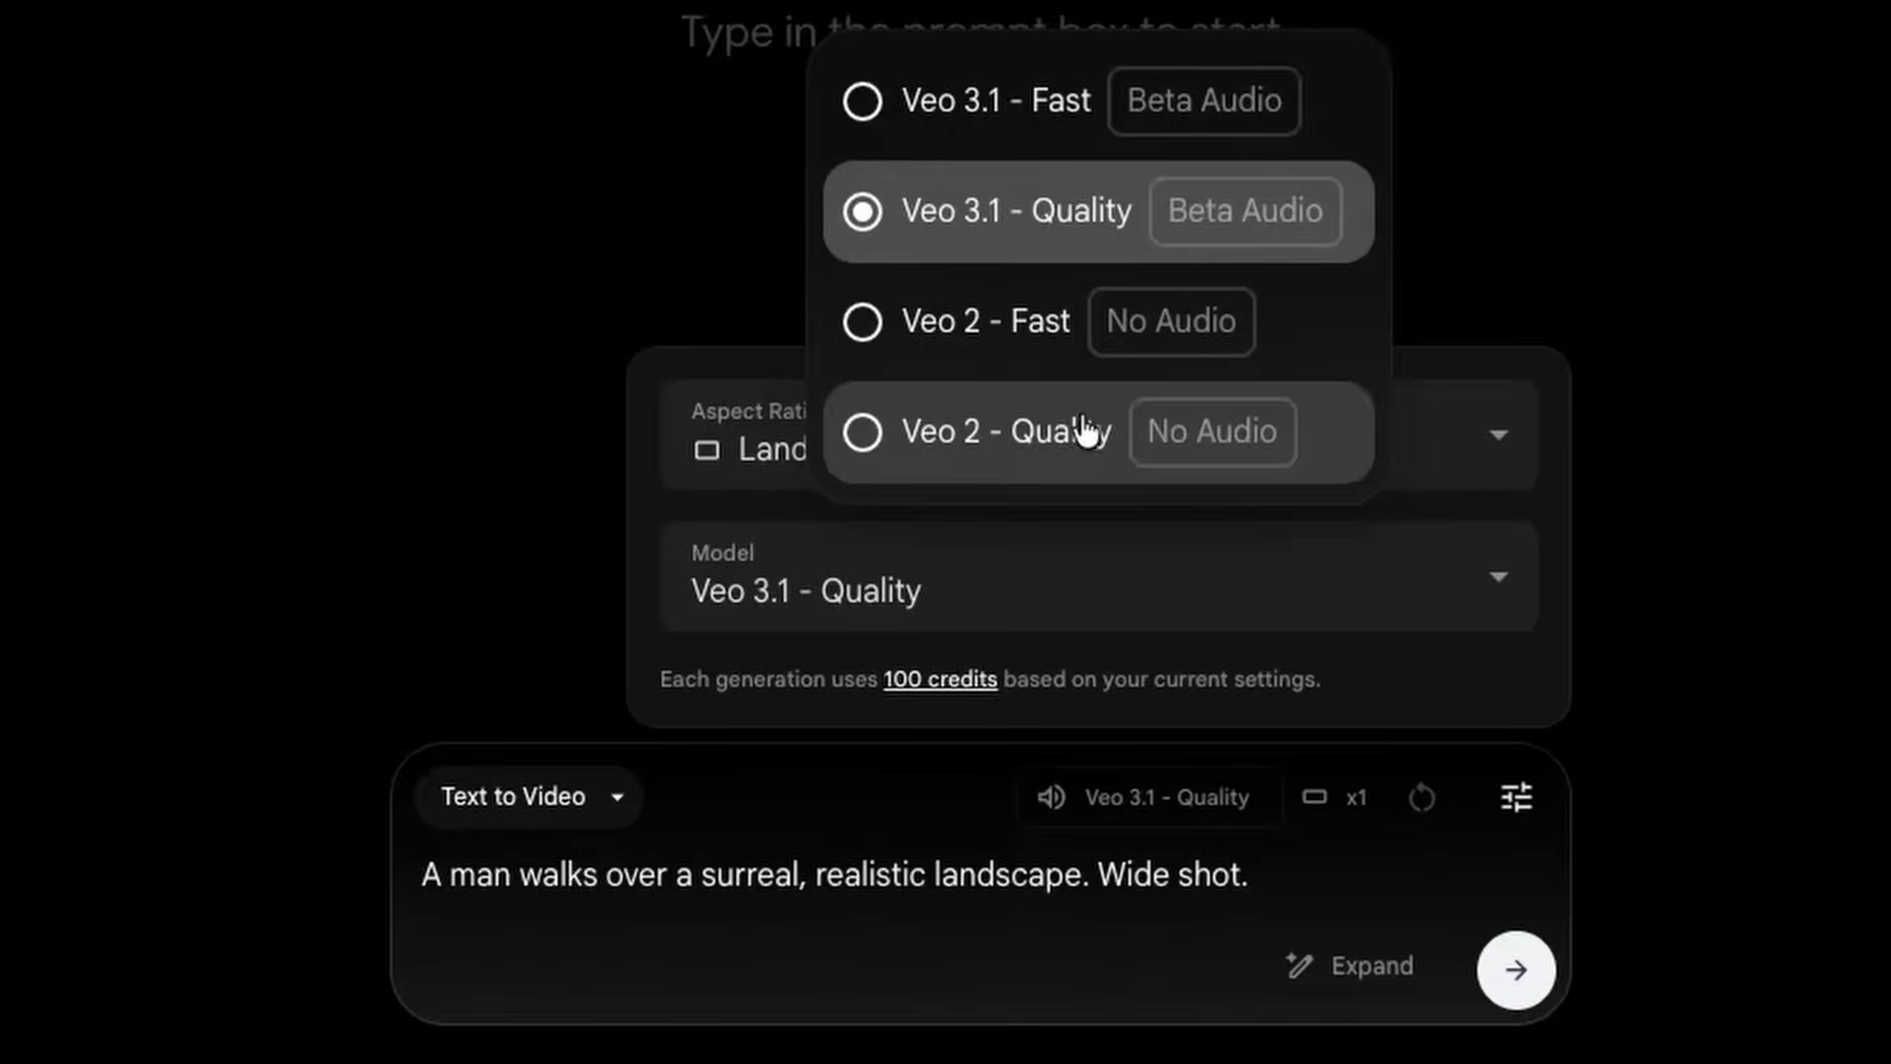
{"action": "left_click", "coordinate": [994, 136]}
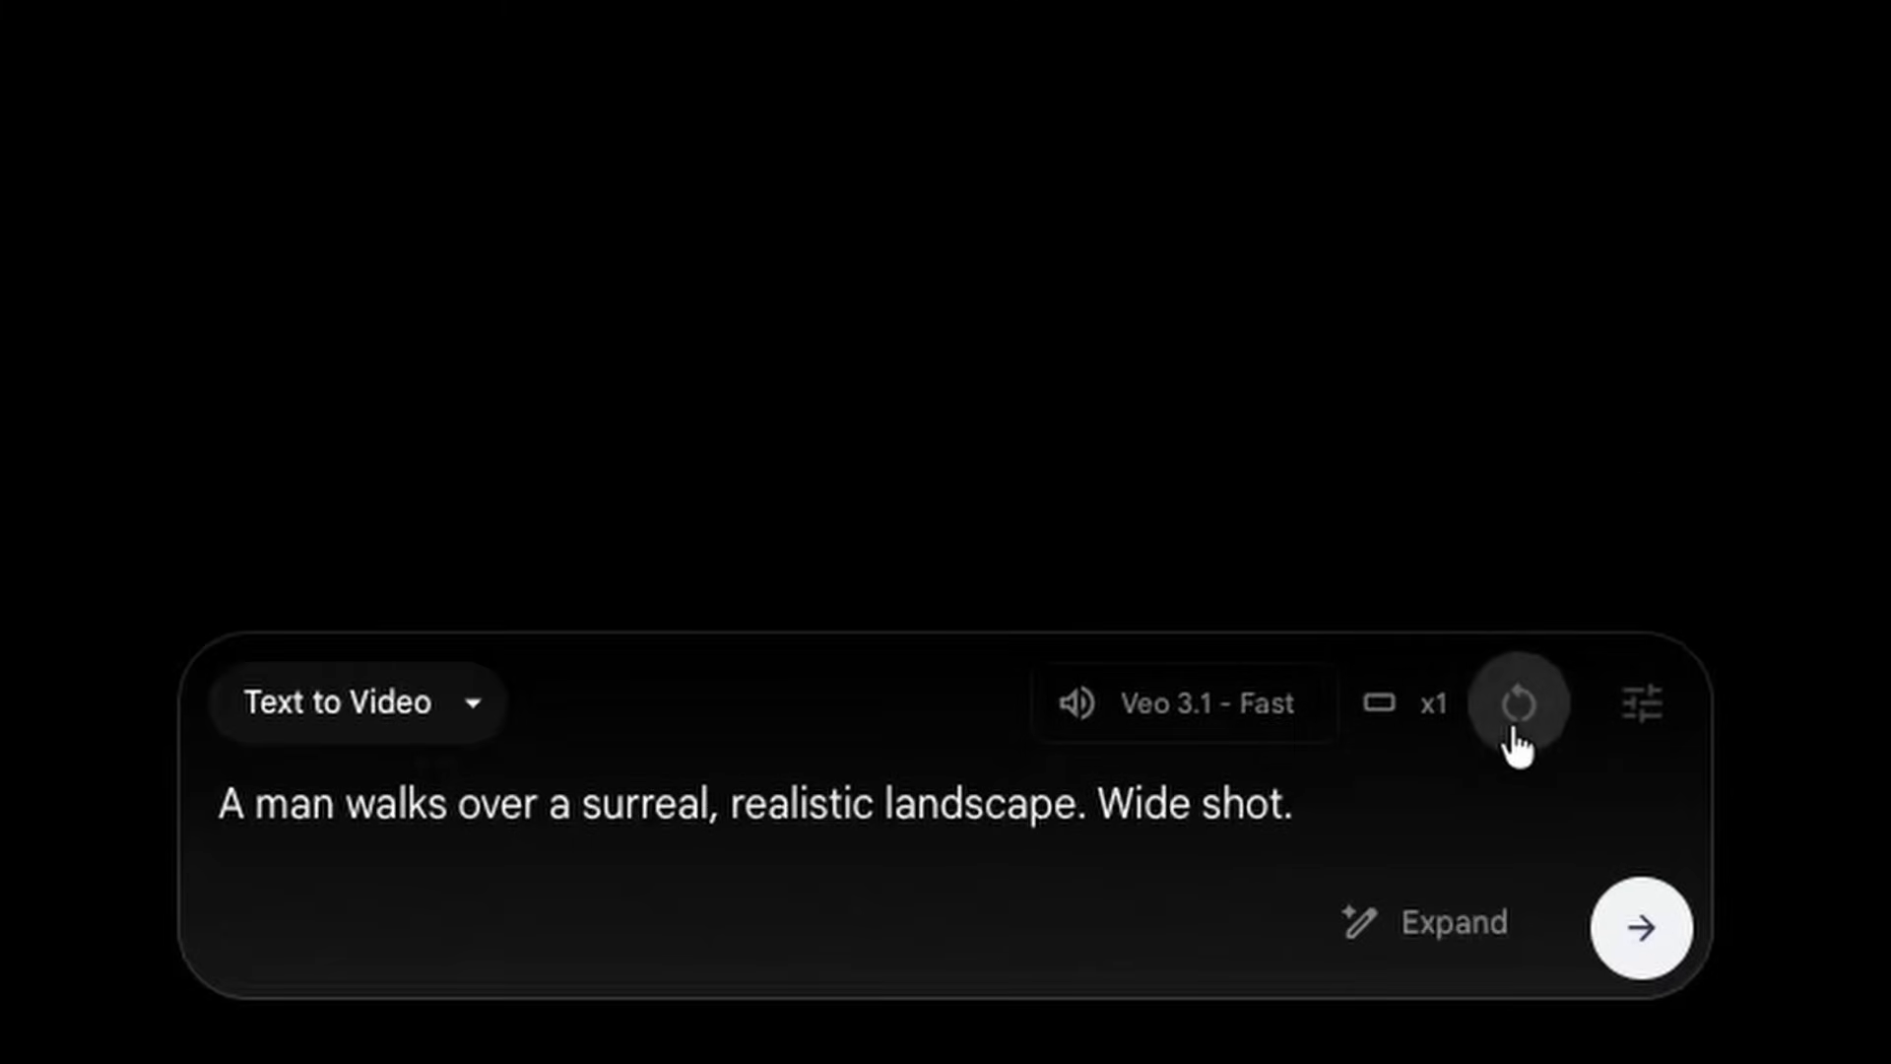
- Set the outputs per prompt to 2 and generate the surreal landscape video from the entered prompt
{"action": "left_click", "coordinate": [1611, 729]}
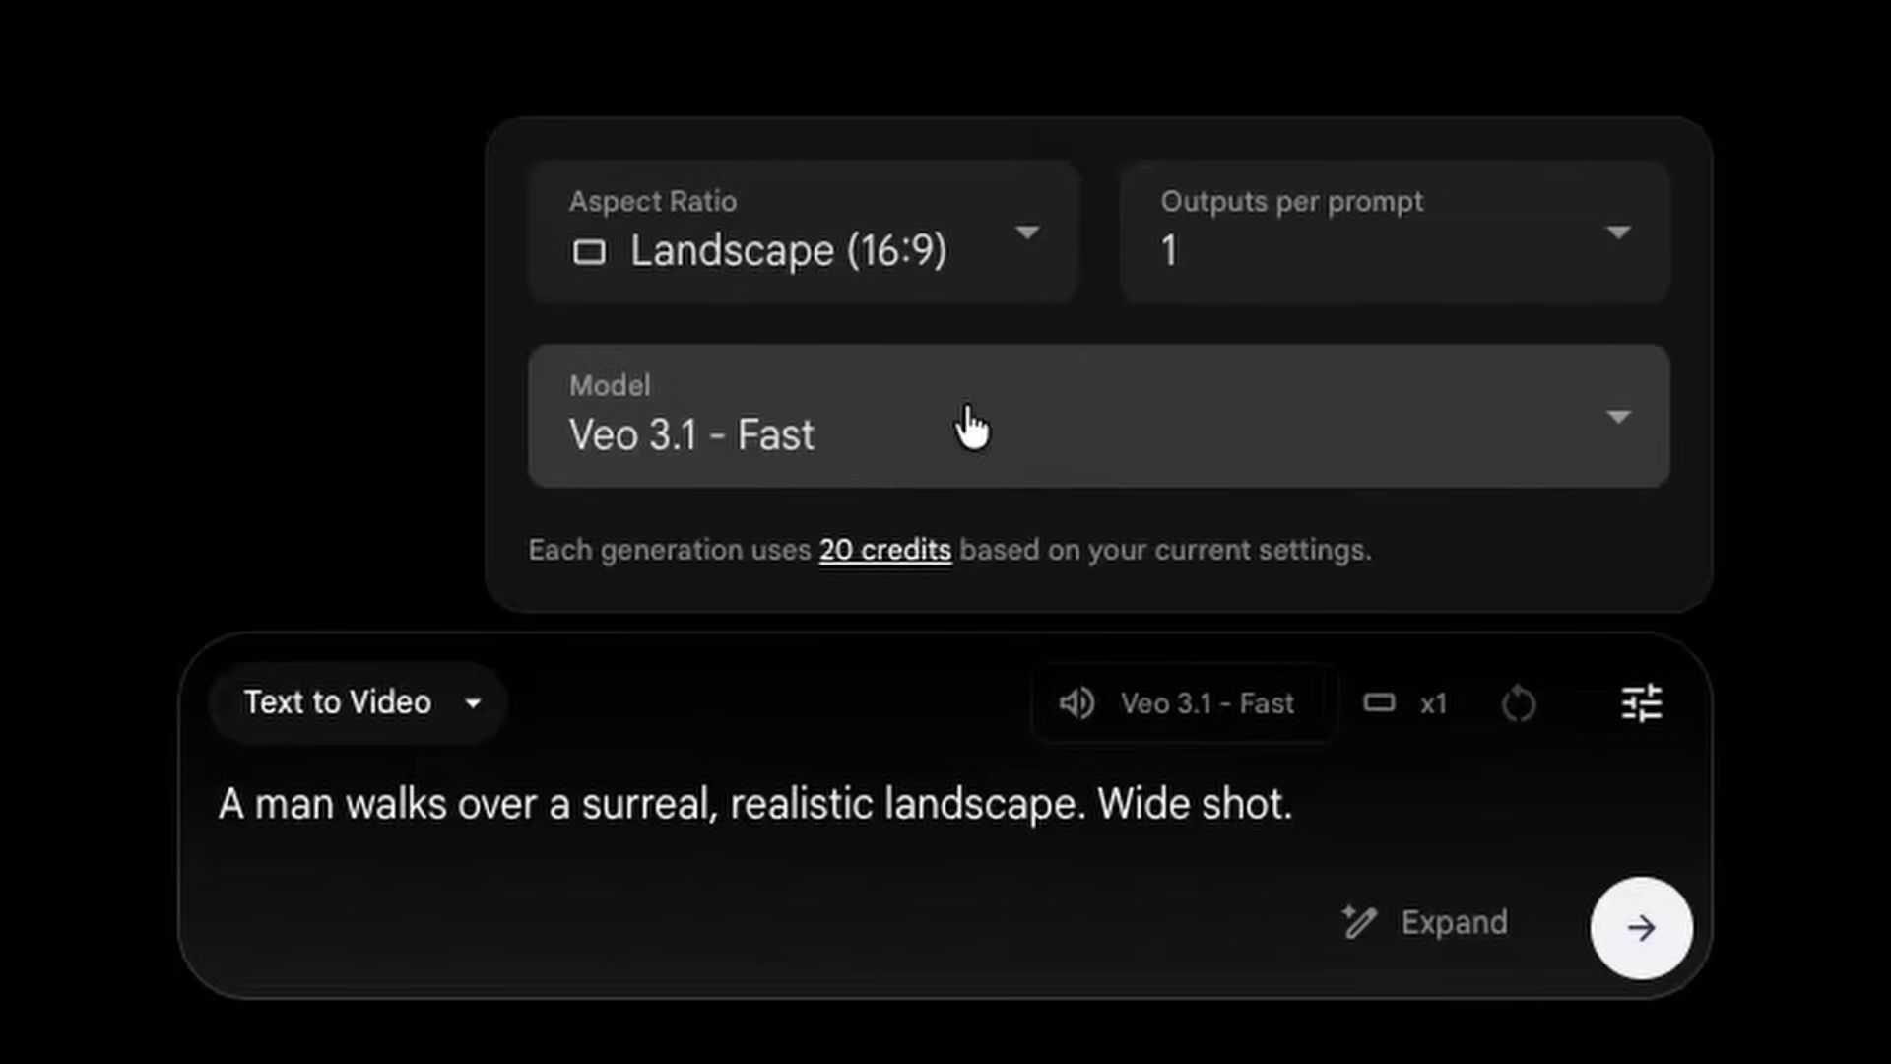
{"action": "left_click", "coordinate": [1268, 295]}
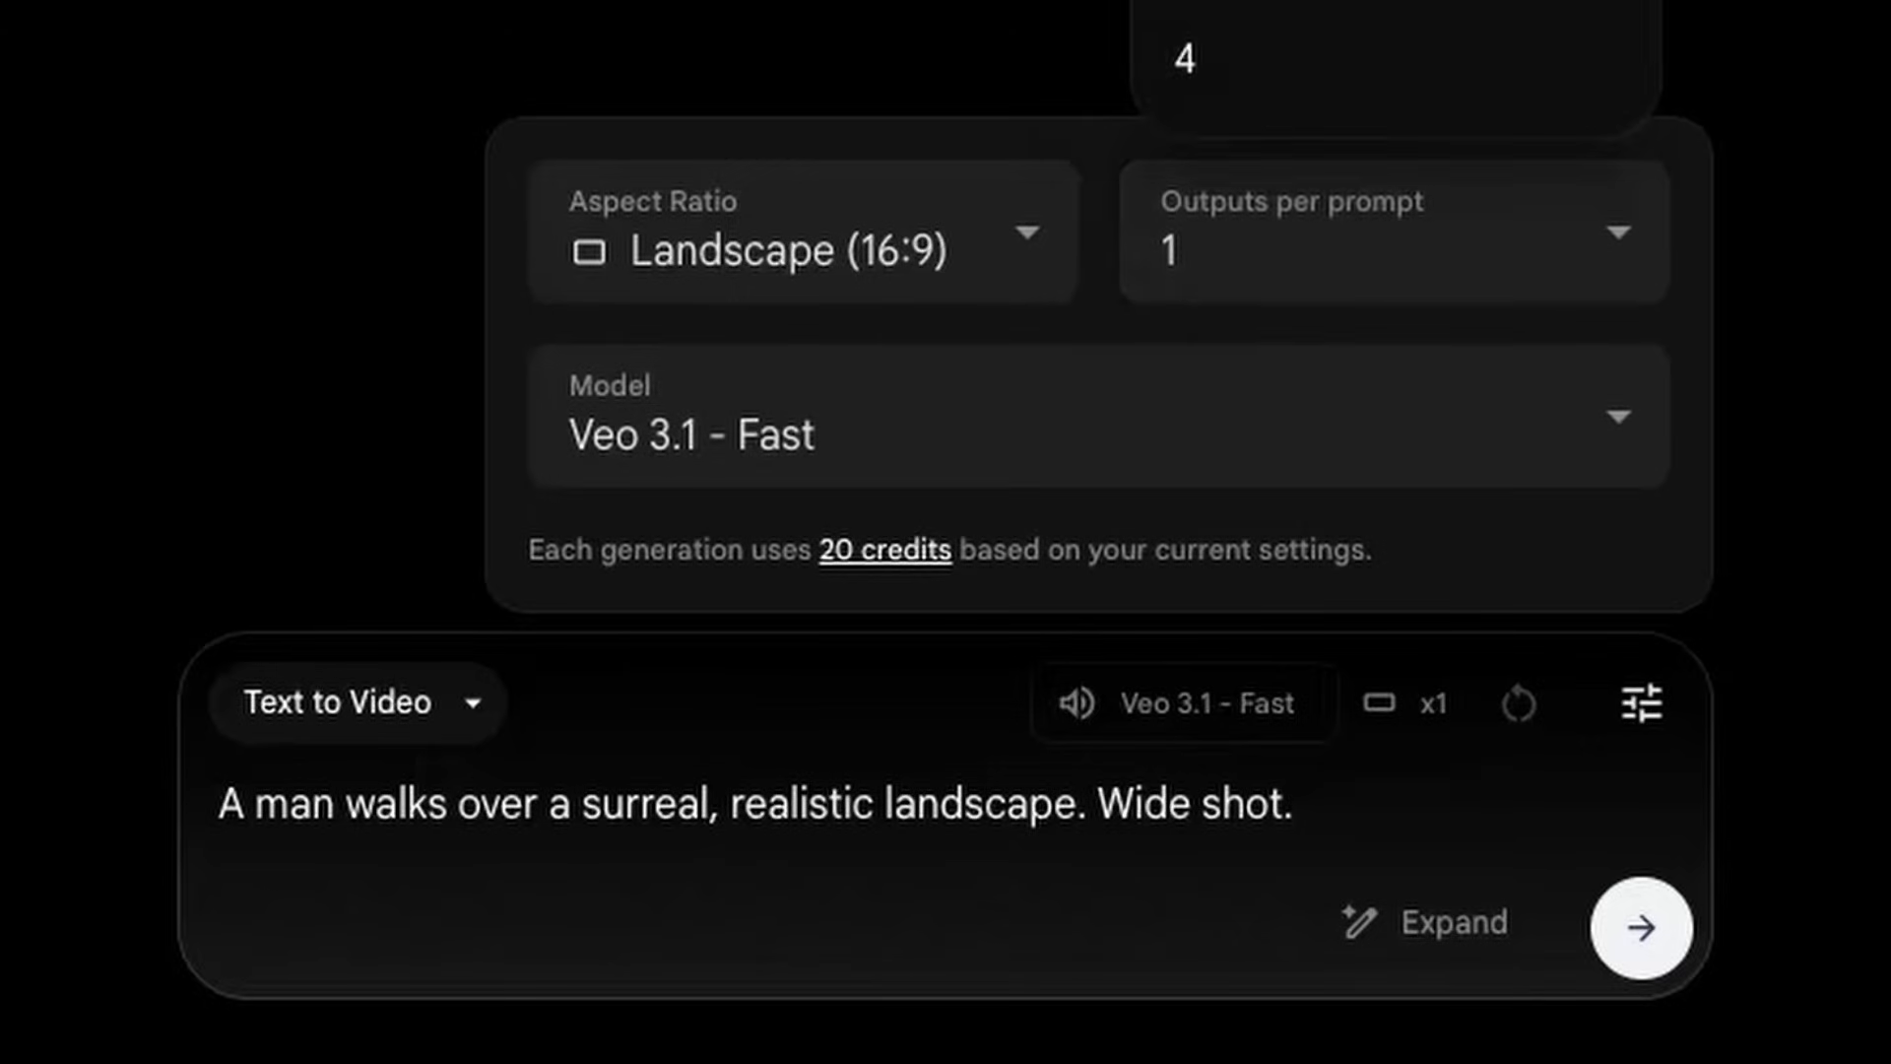
{"action": "left_click", "coordinate": [1269, 2]}
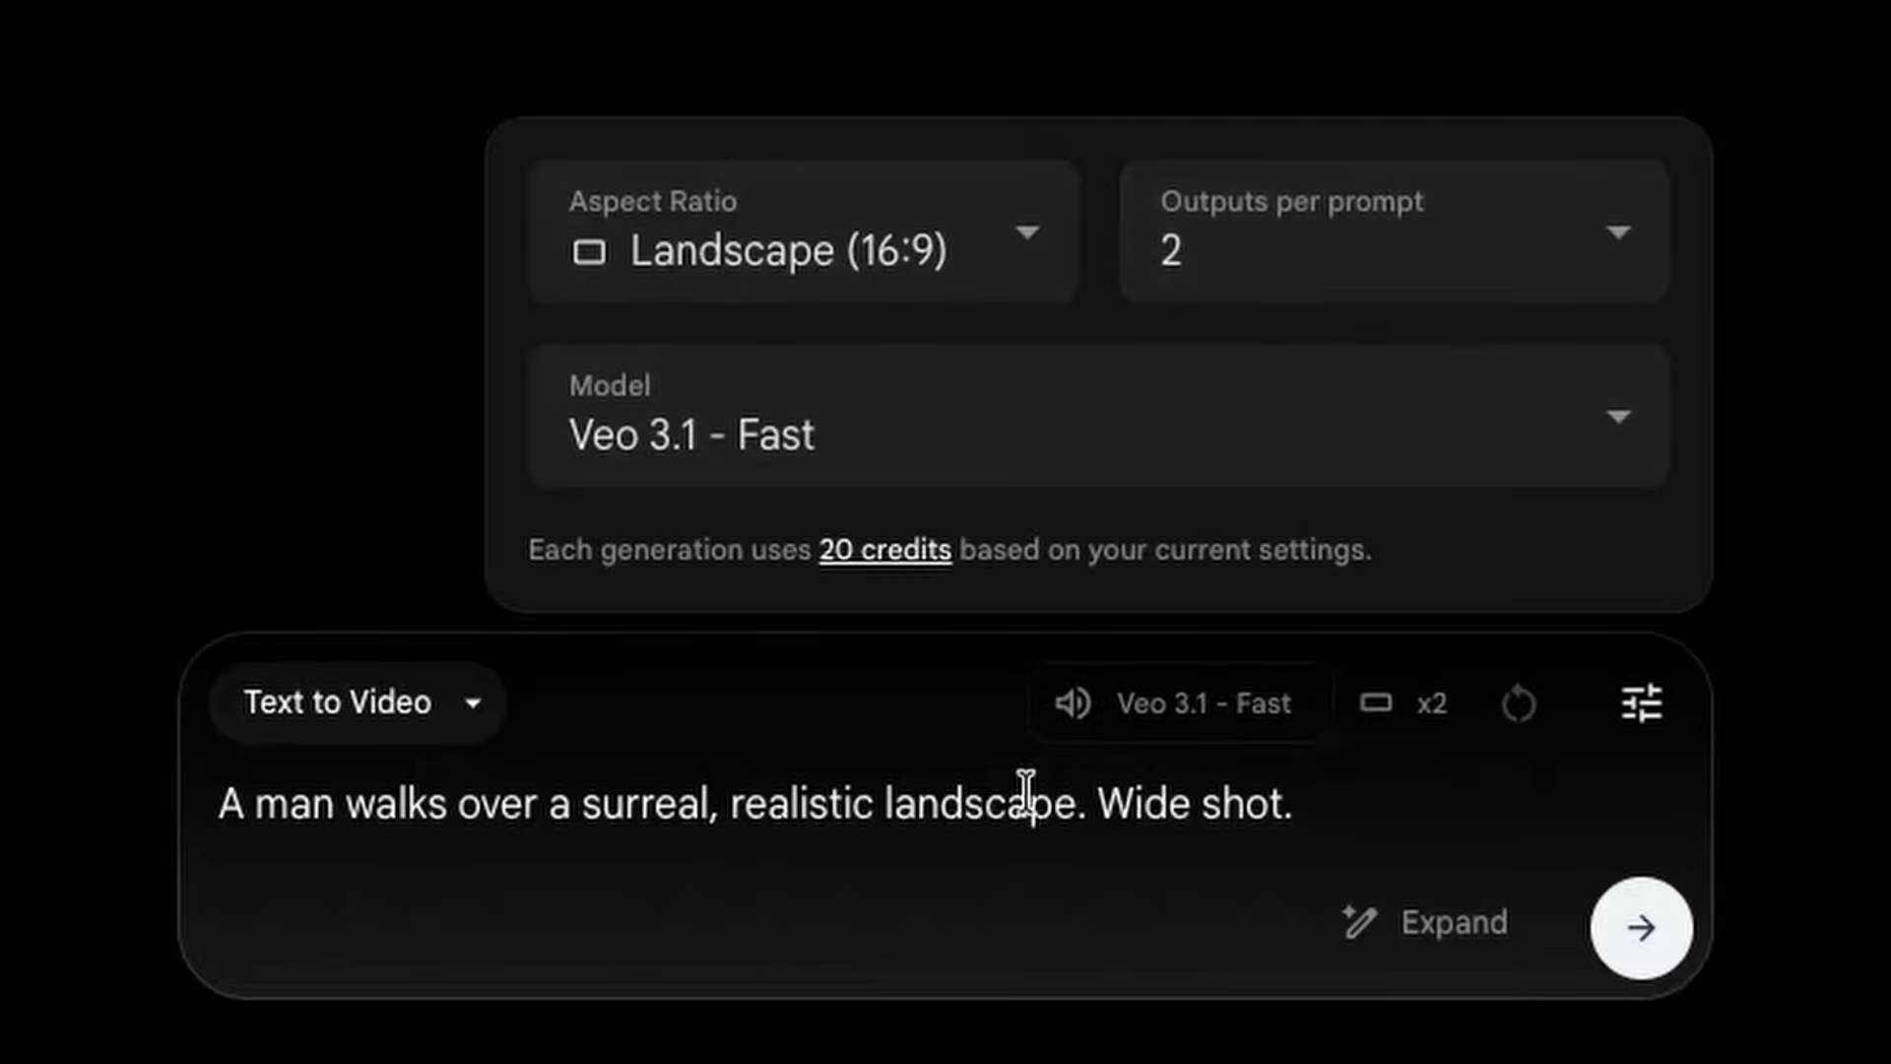
{"action": "left_click", "coordinate": [1006, 819]}
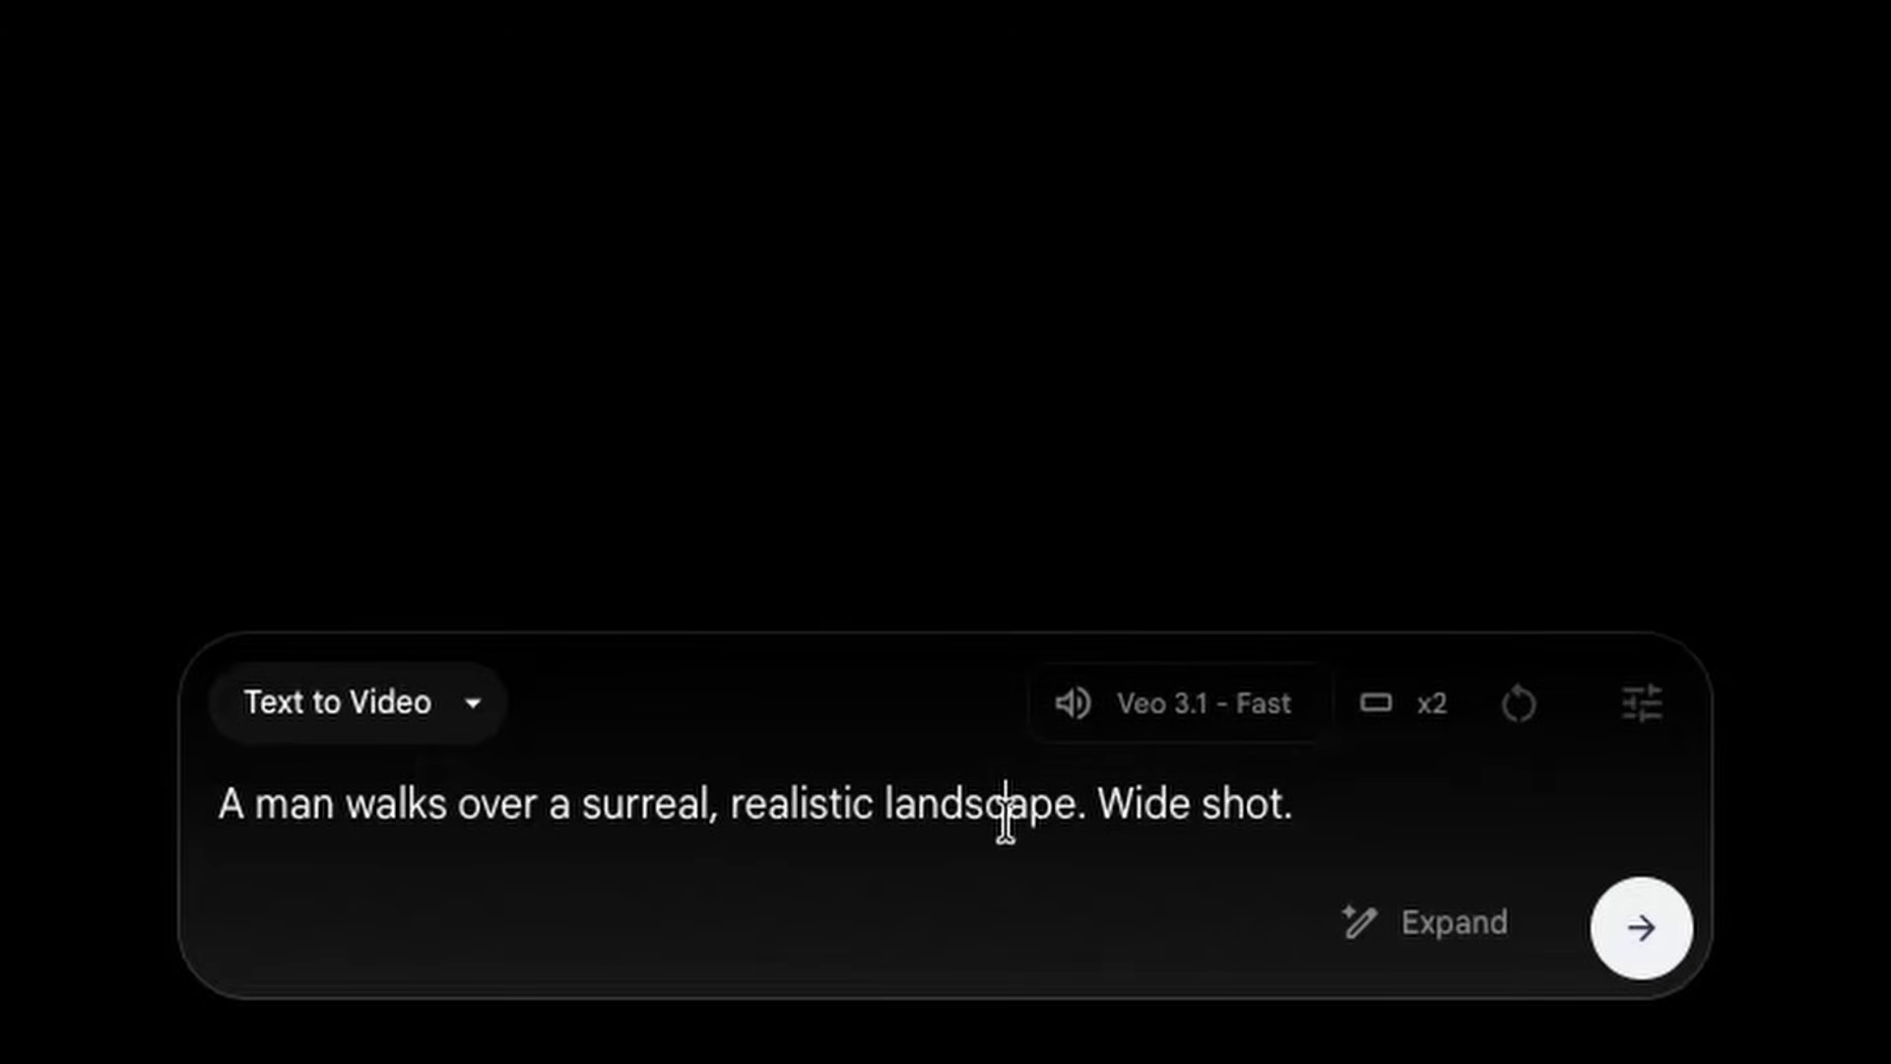
{"action": "left_click", "coordinate": [1639, 931]}
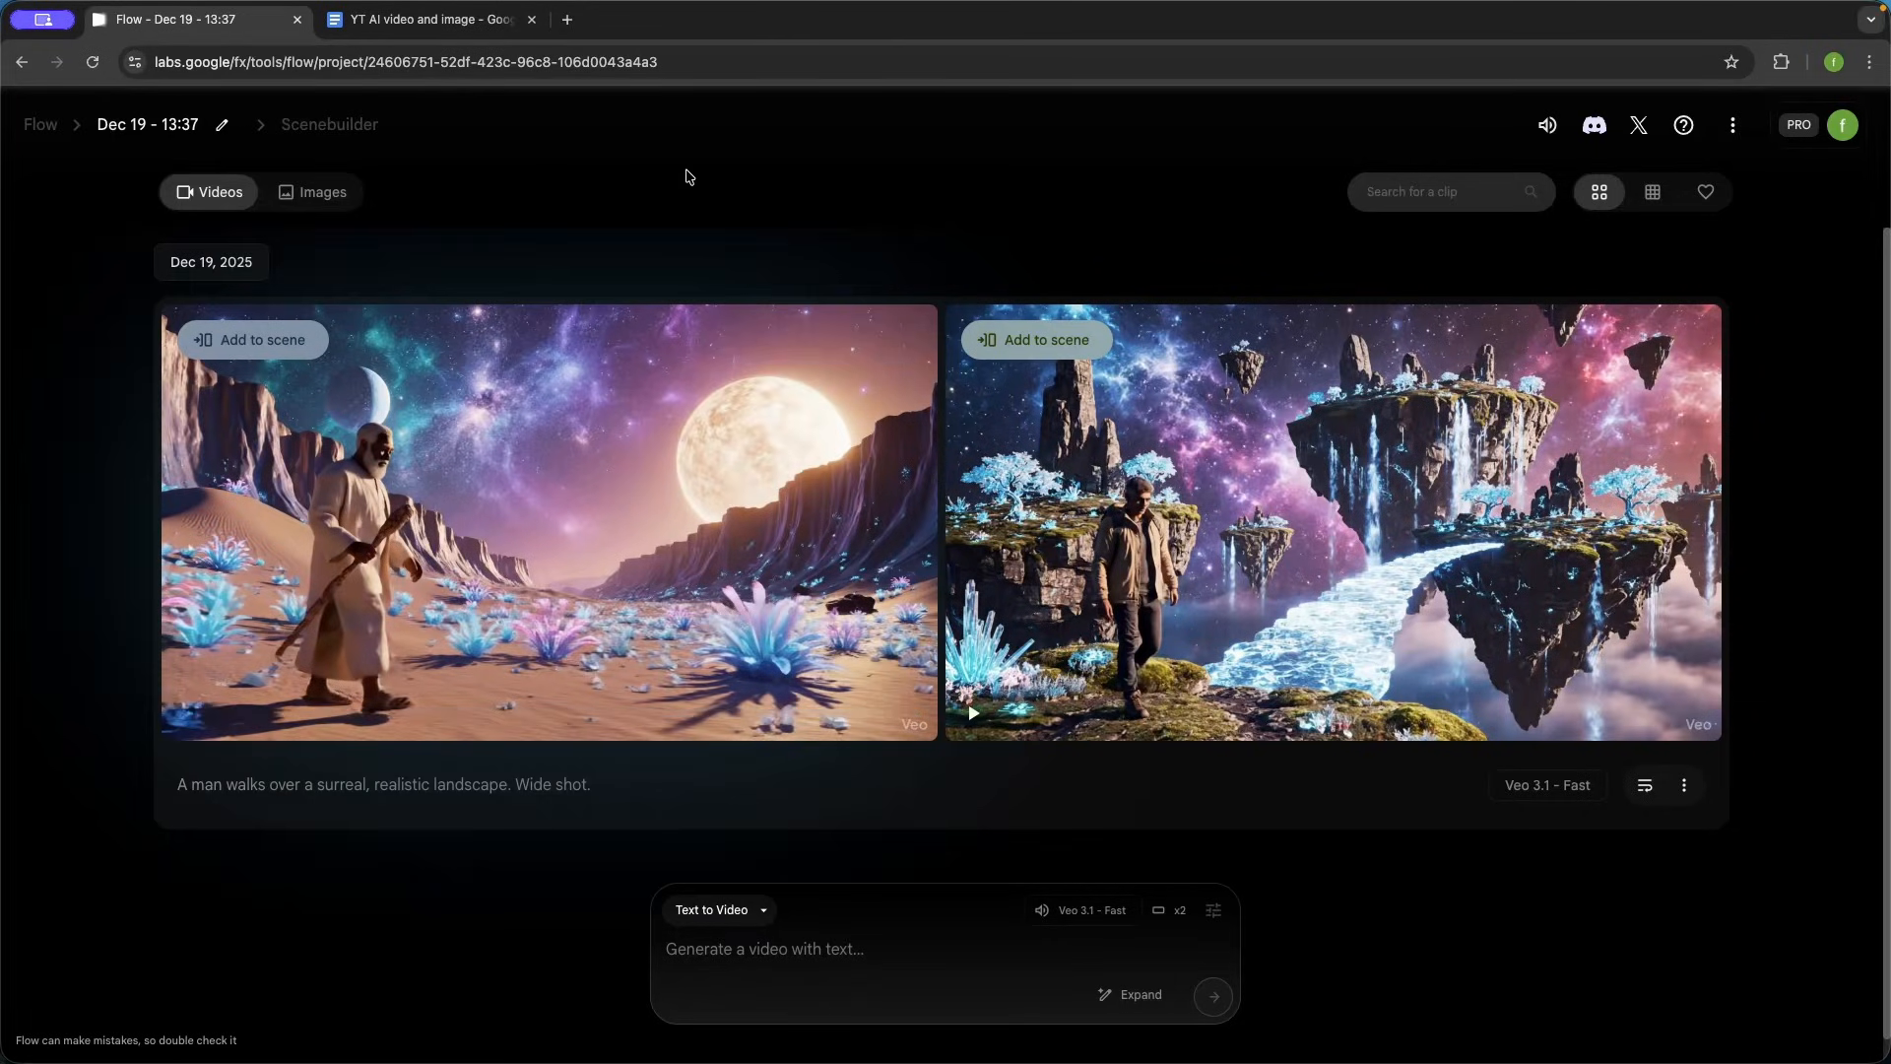
- Play both generated clips and view the desert clip in full screen
{"action": "left_click", "coordinate": [196, 716]}
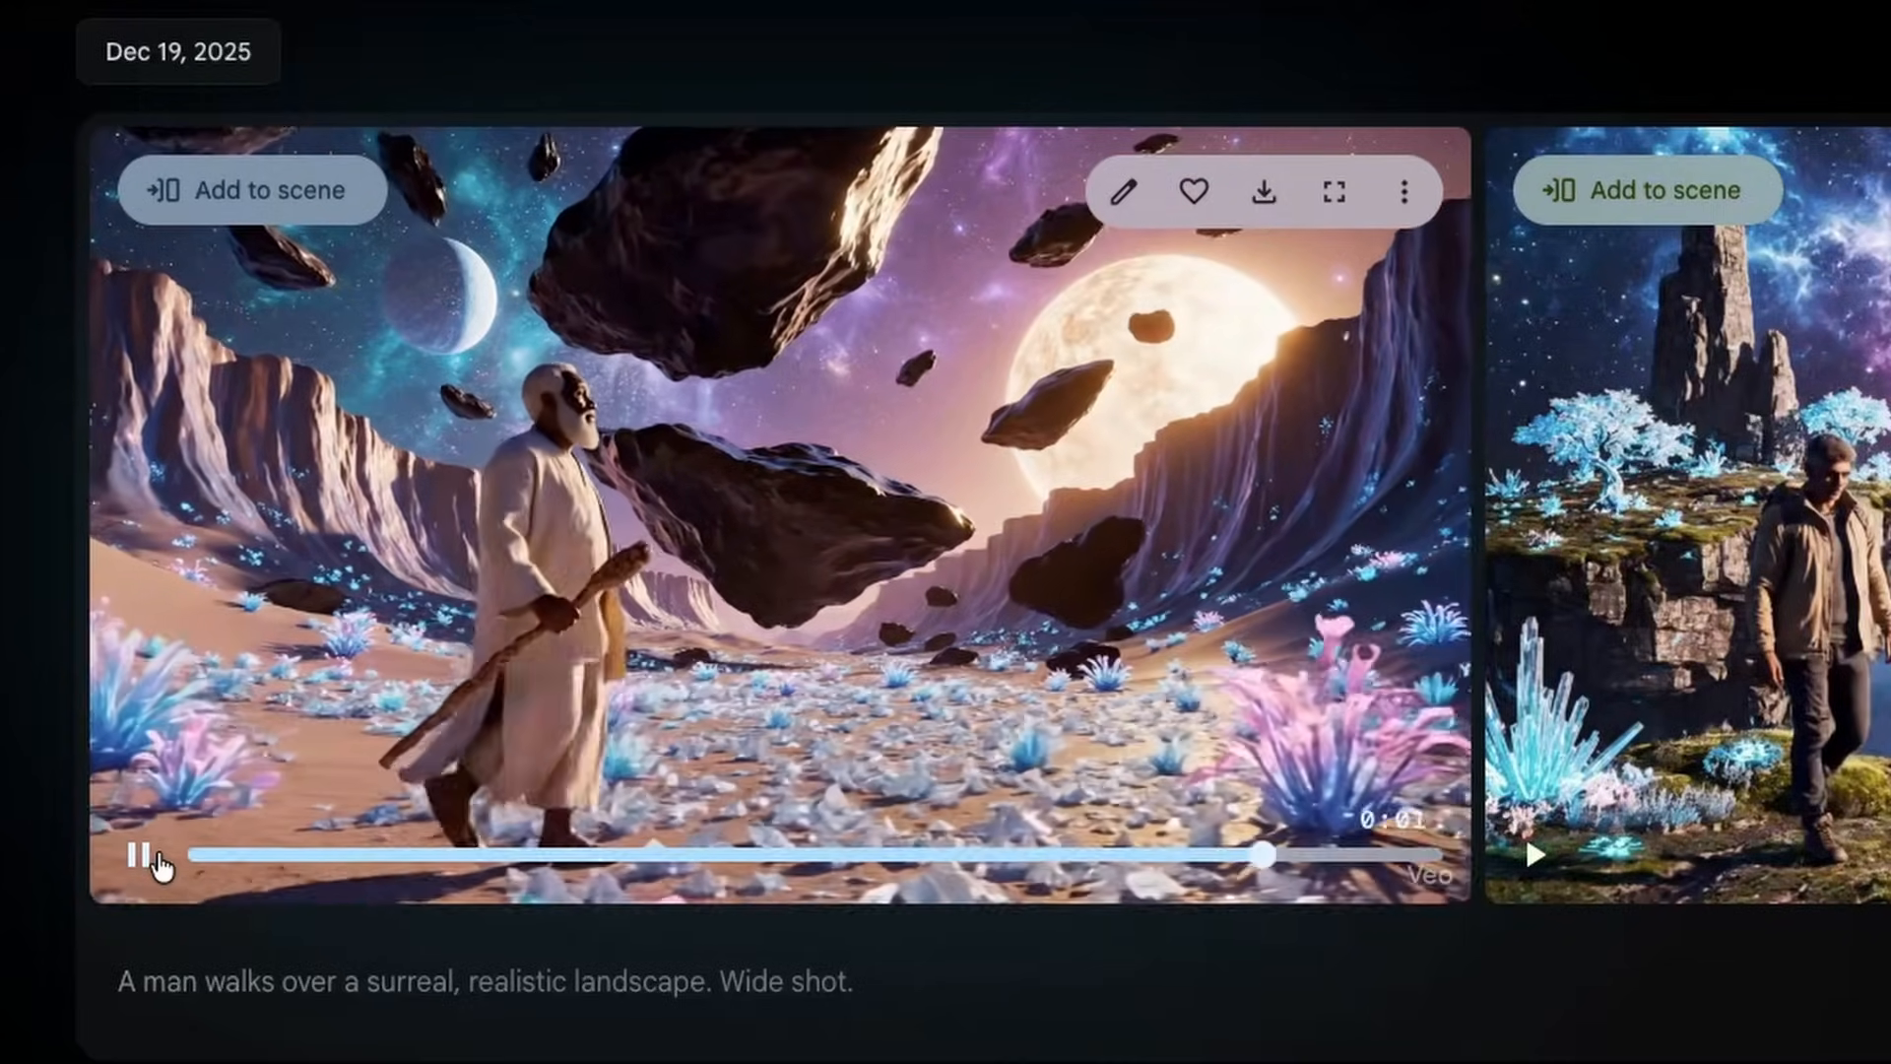
{"action": "left_click", "coordinate": [1534, 855]}
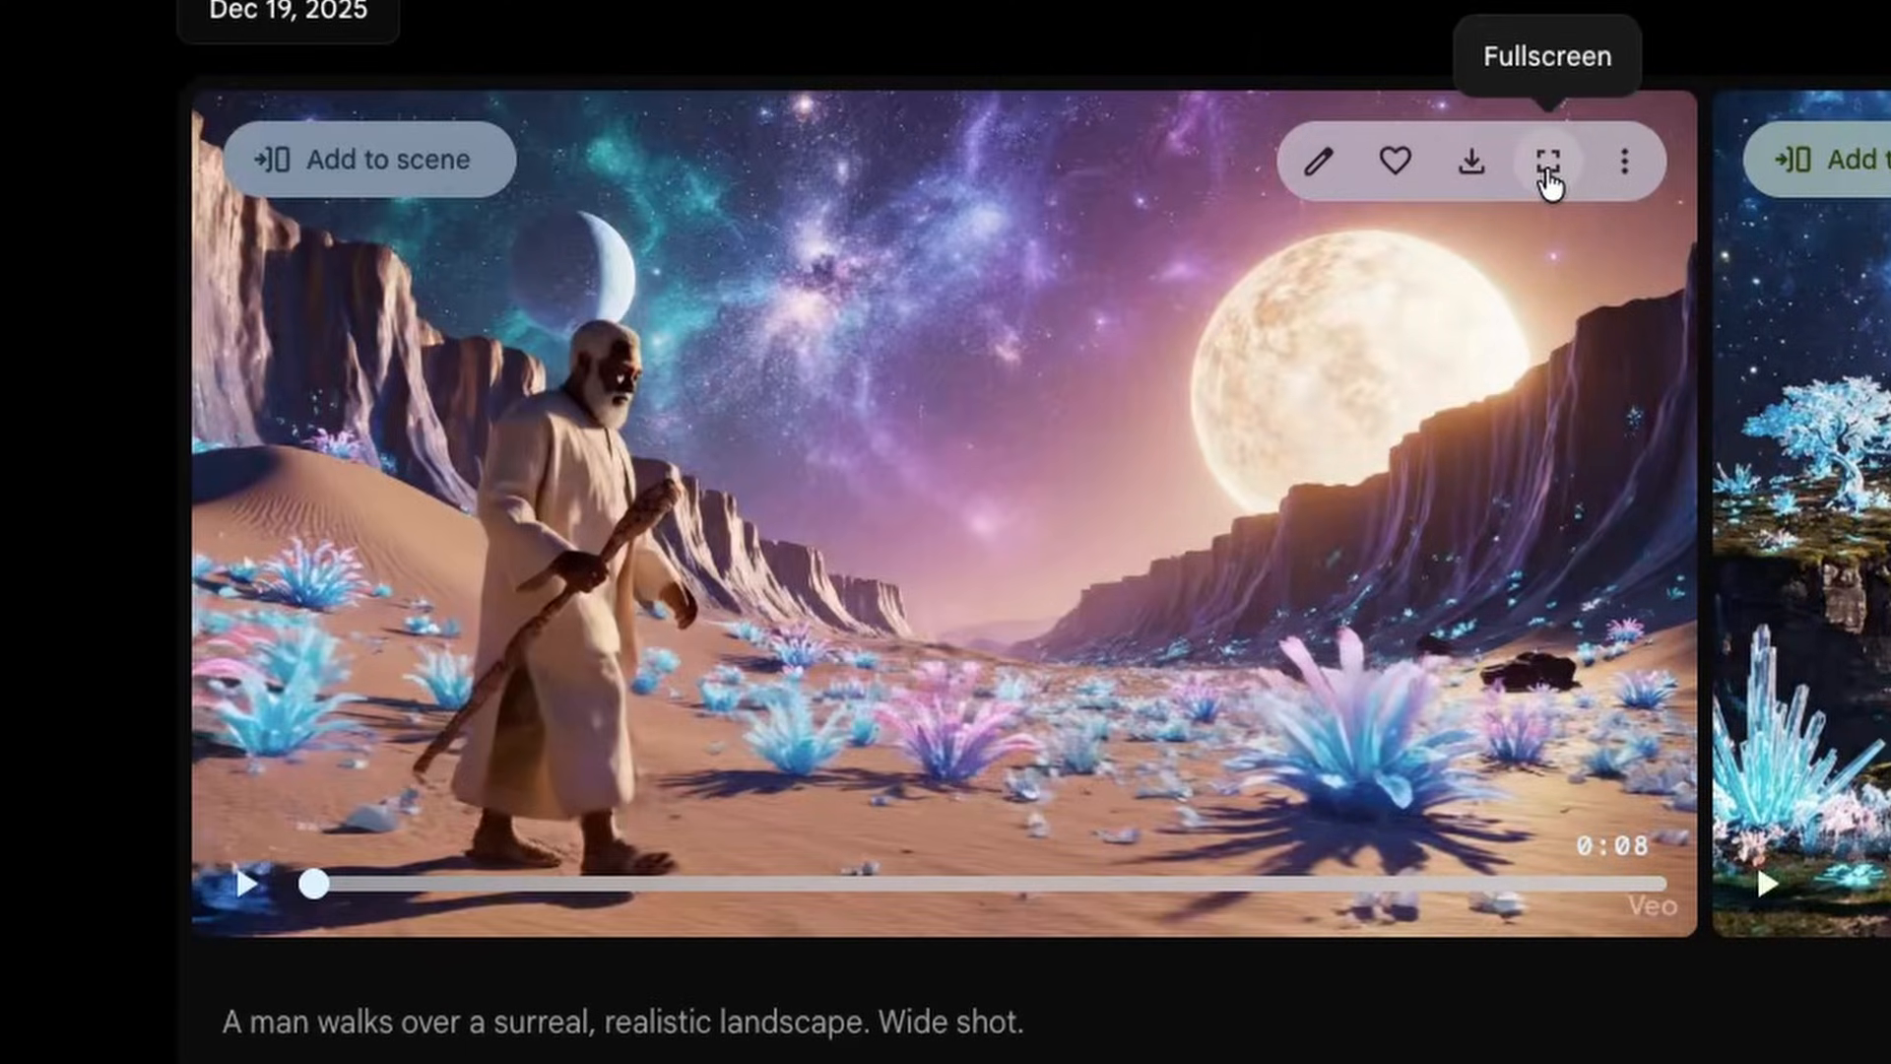
{"action": "left_click", "coordinate": [1546, 174]}
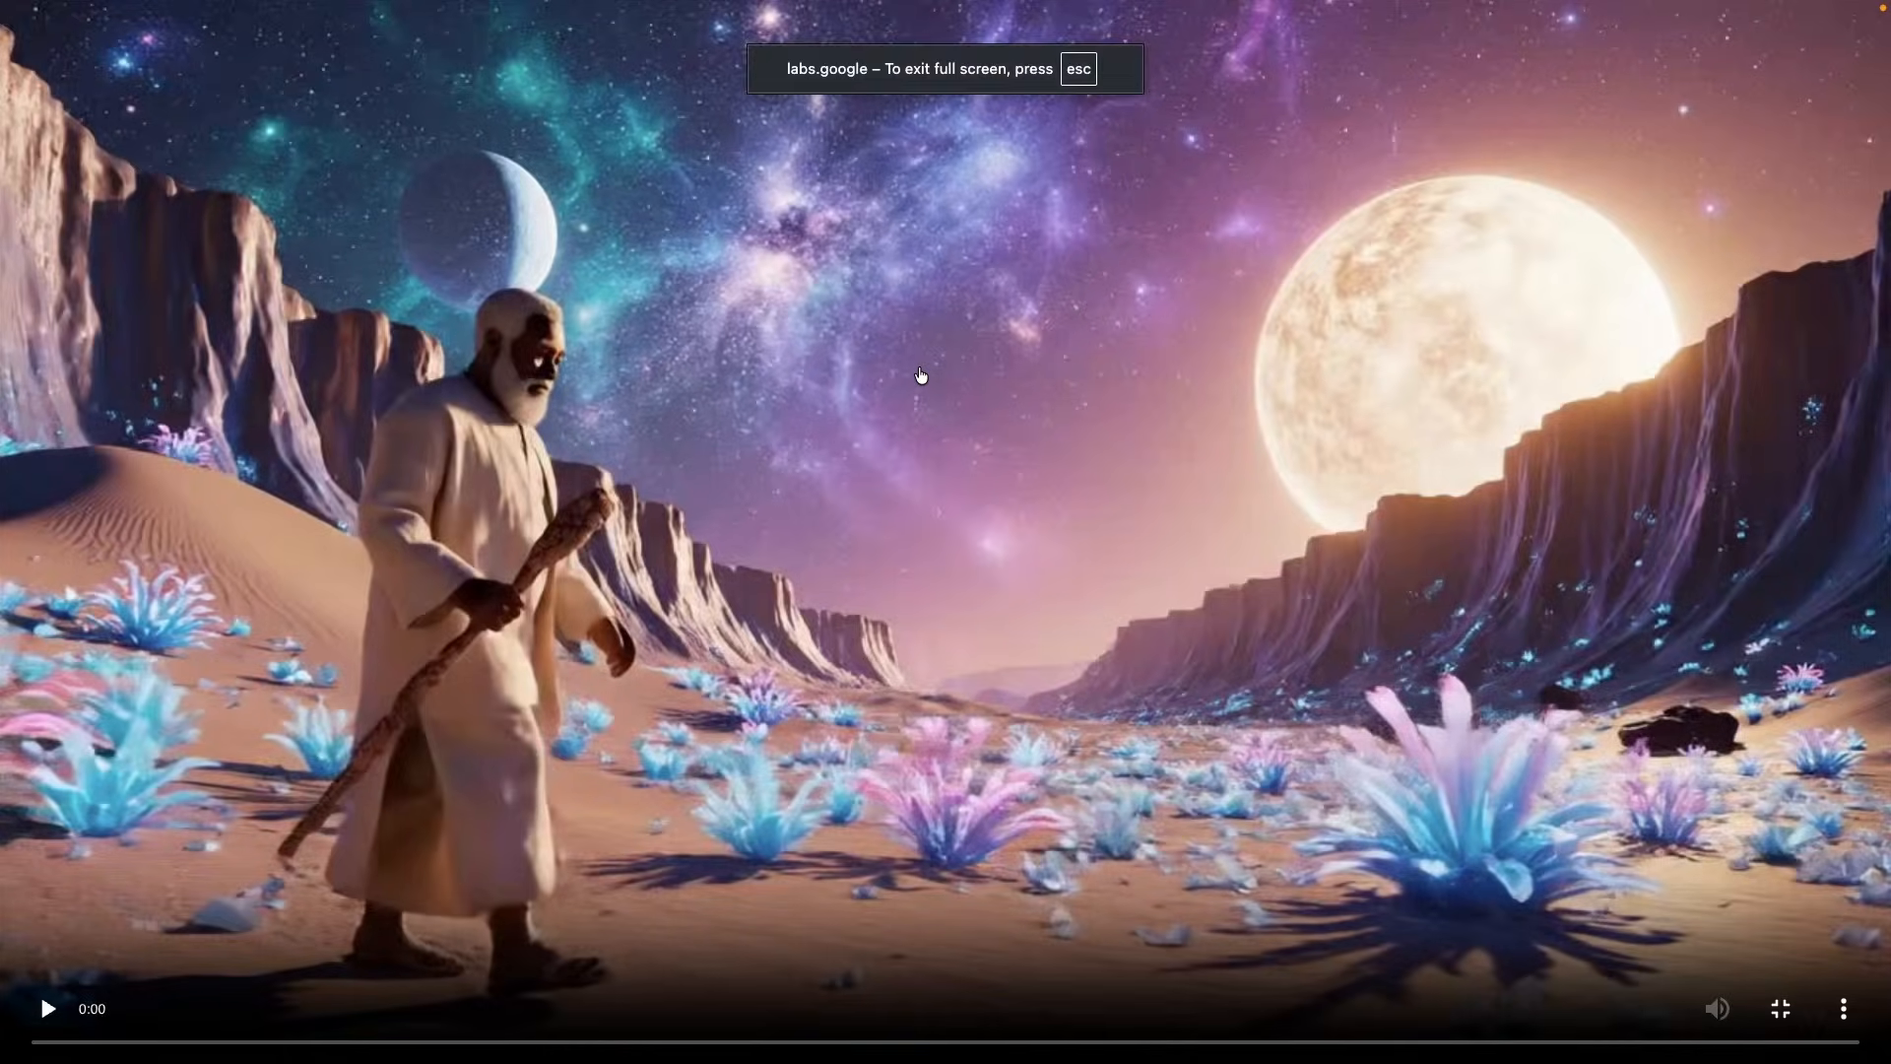
{"action": "key", "text": "Escape"}
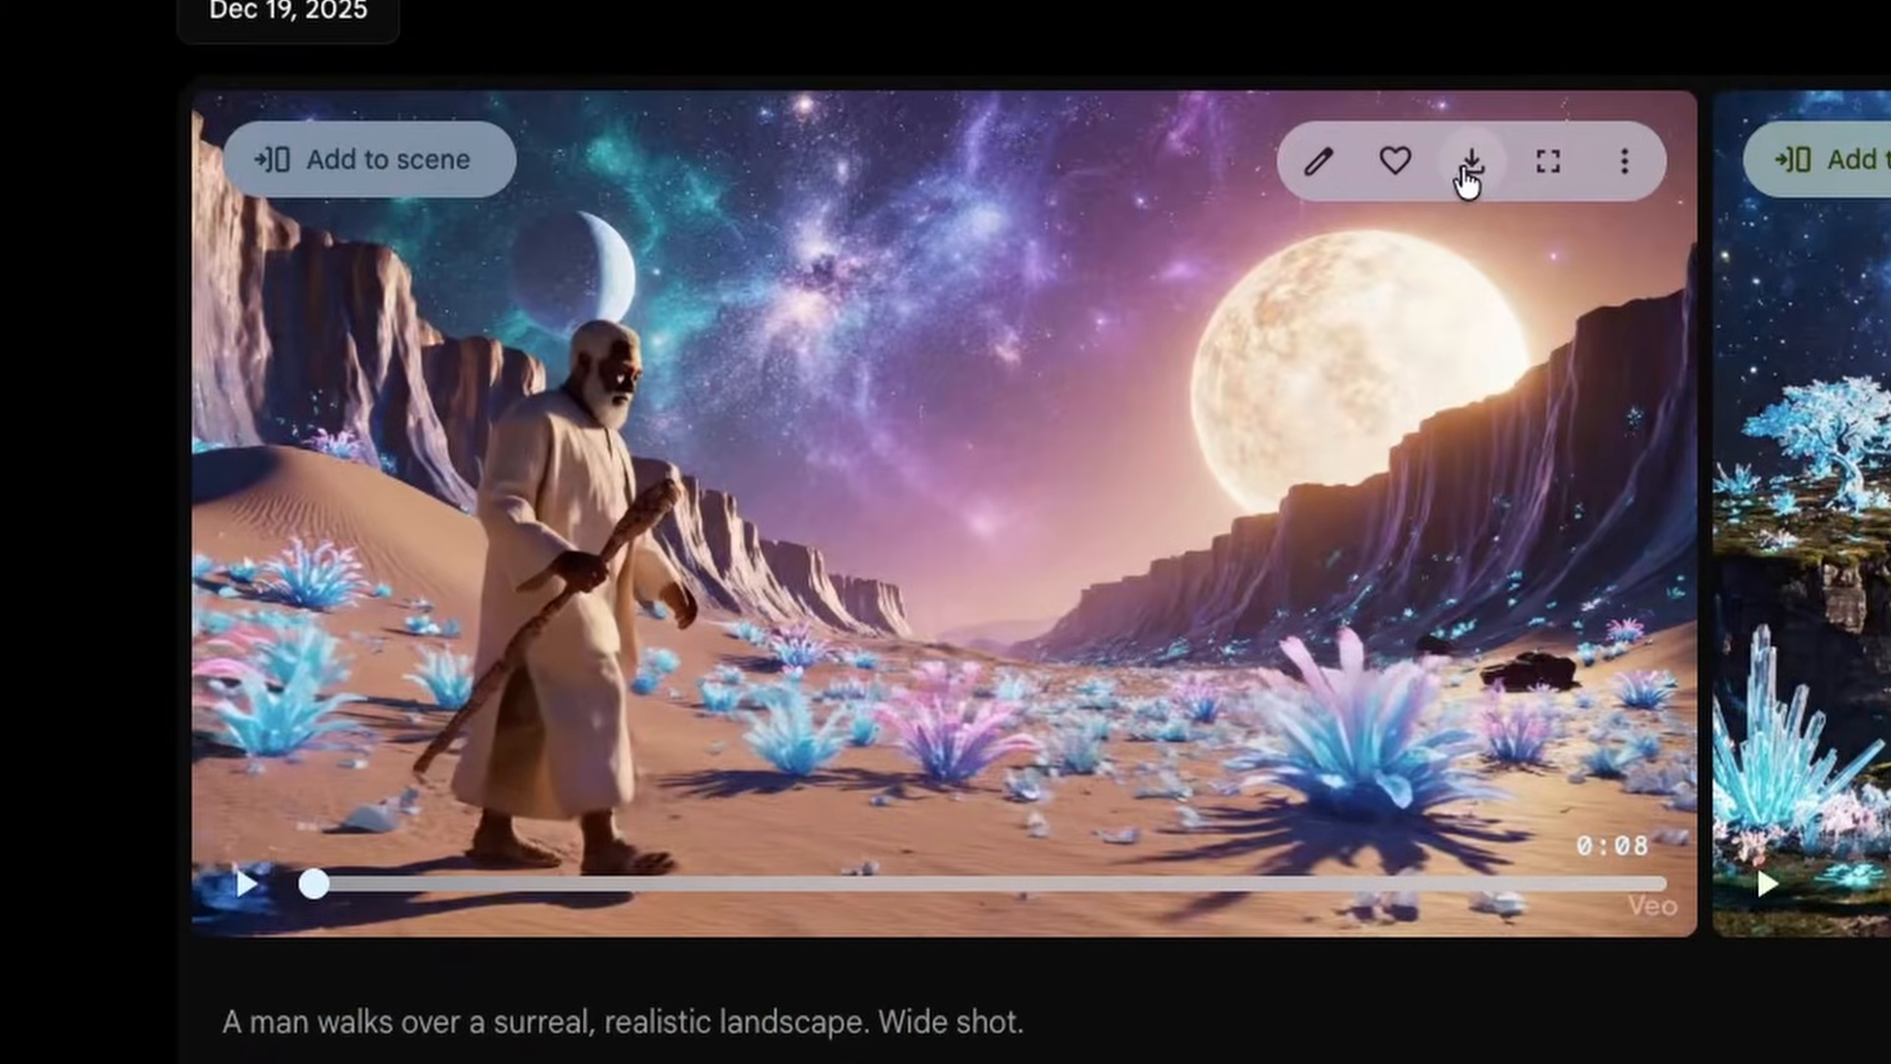
- Download the desert clip in the Upscaled (1080p) version
{"action": "left_click", "coordinate": [1474, 175]}
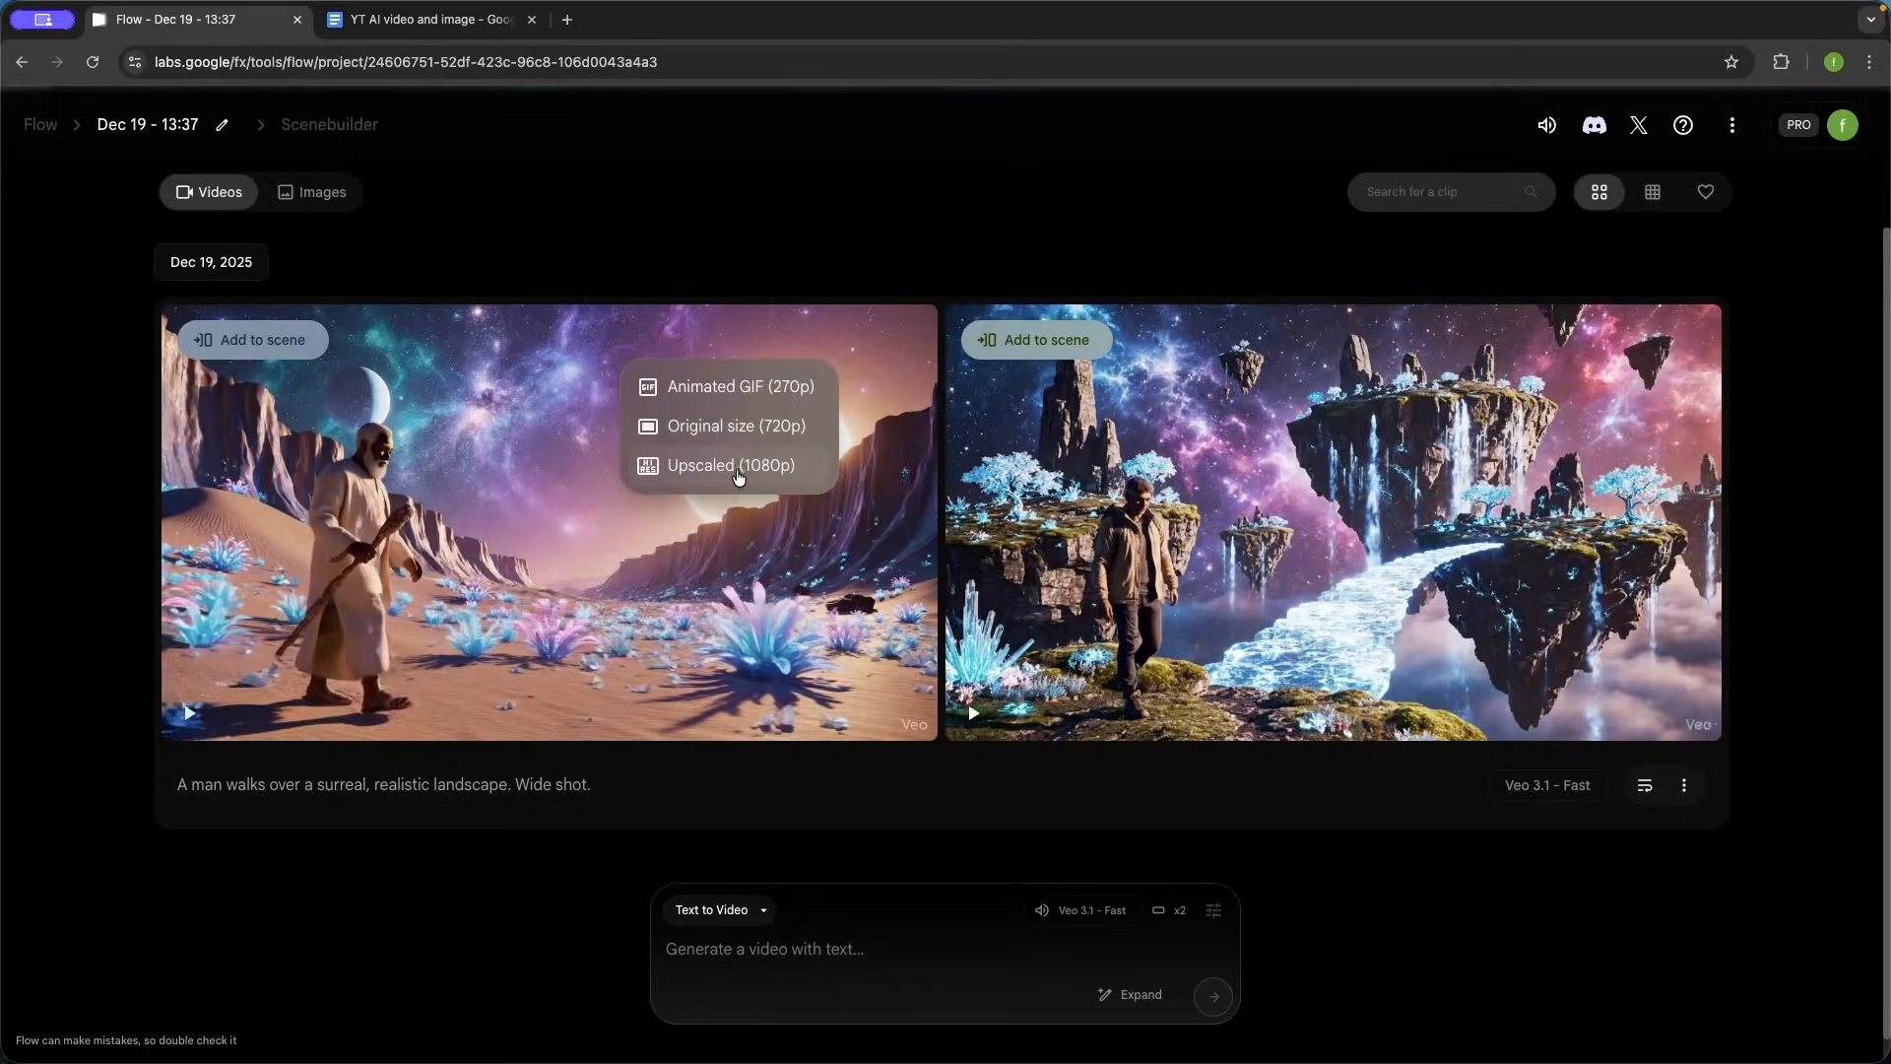
{"action": "left_click", "coordinate": [739, 468]}
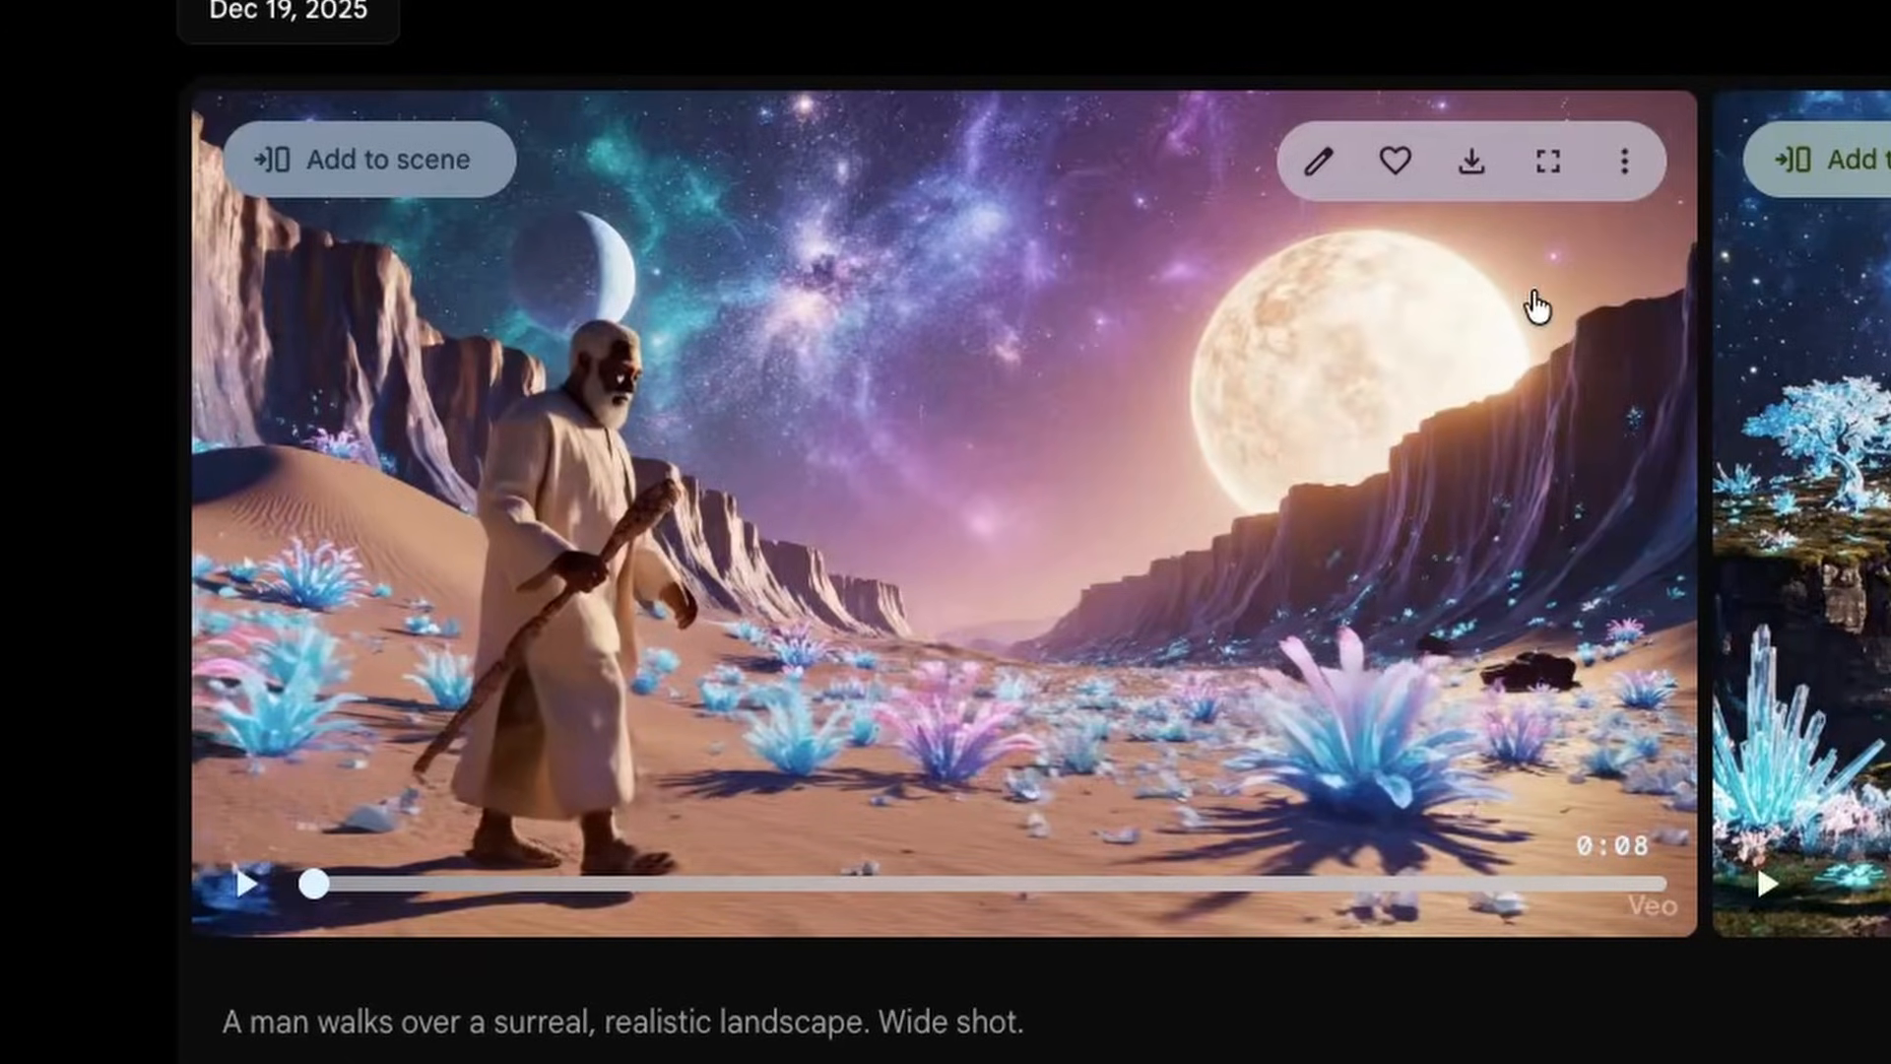
- Check the additional options offered for the desert clip
{"action": "left_click", "coordinate": [1625, 168]}
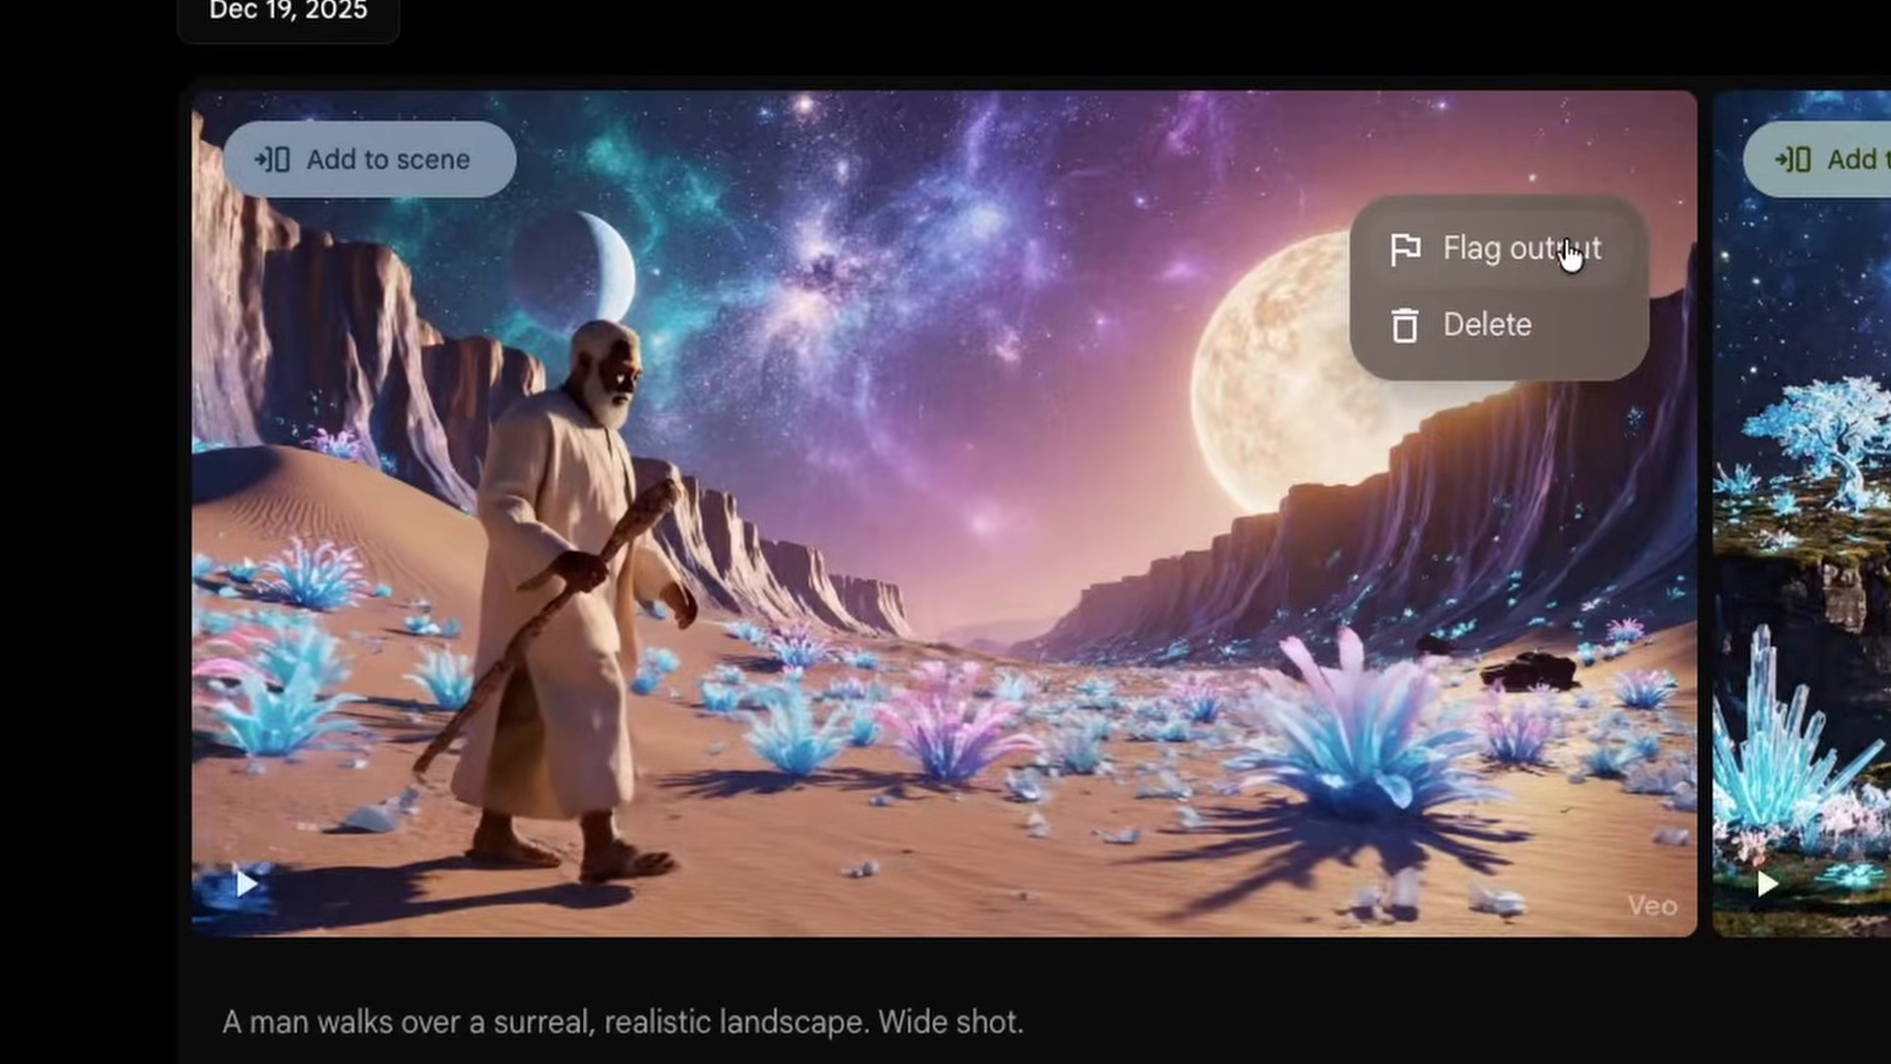
{"action": "left_click", "coordinate": [1668, 350]}
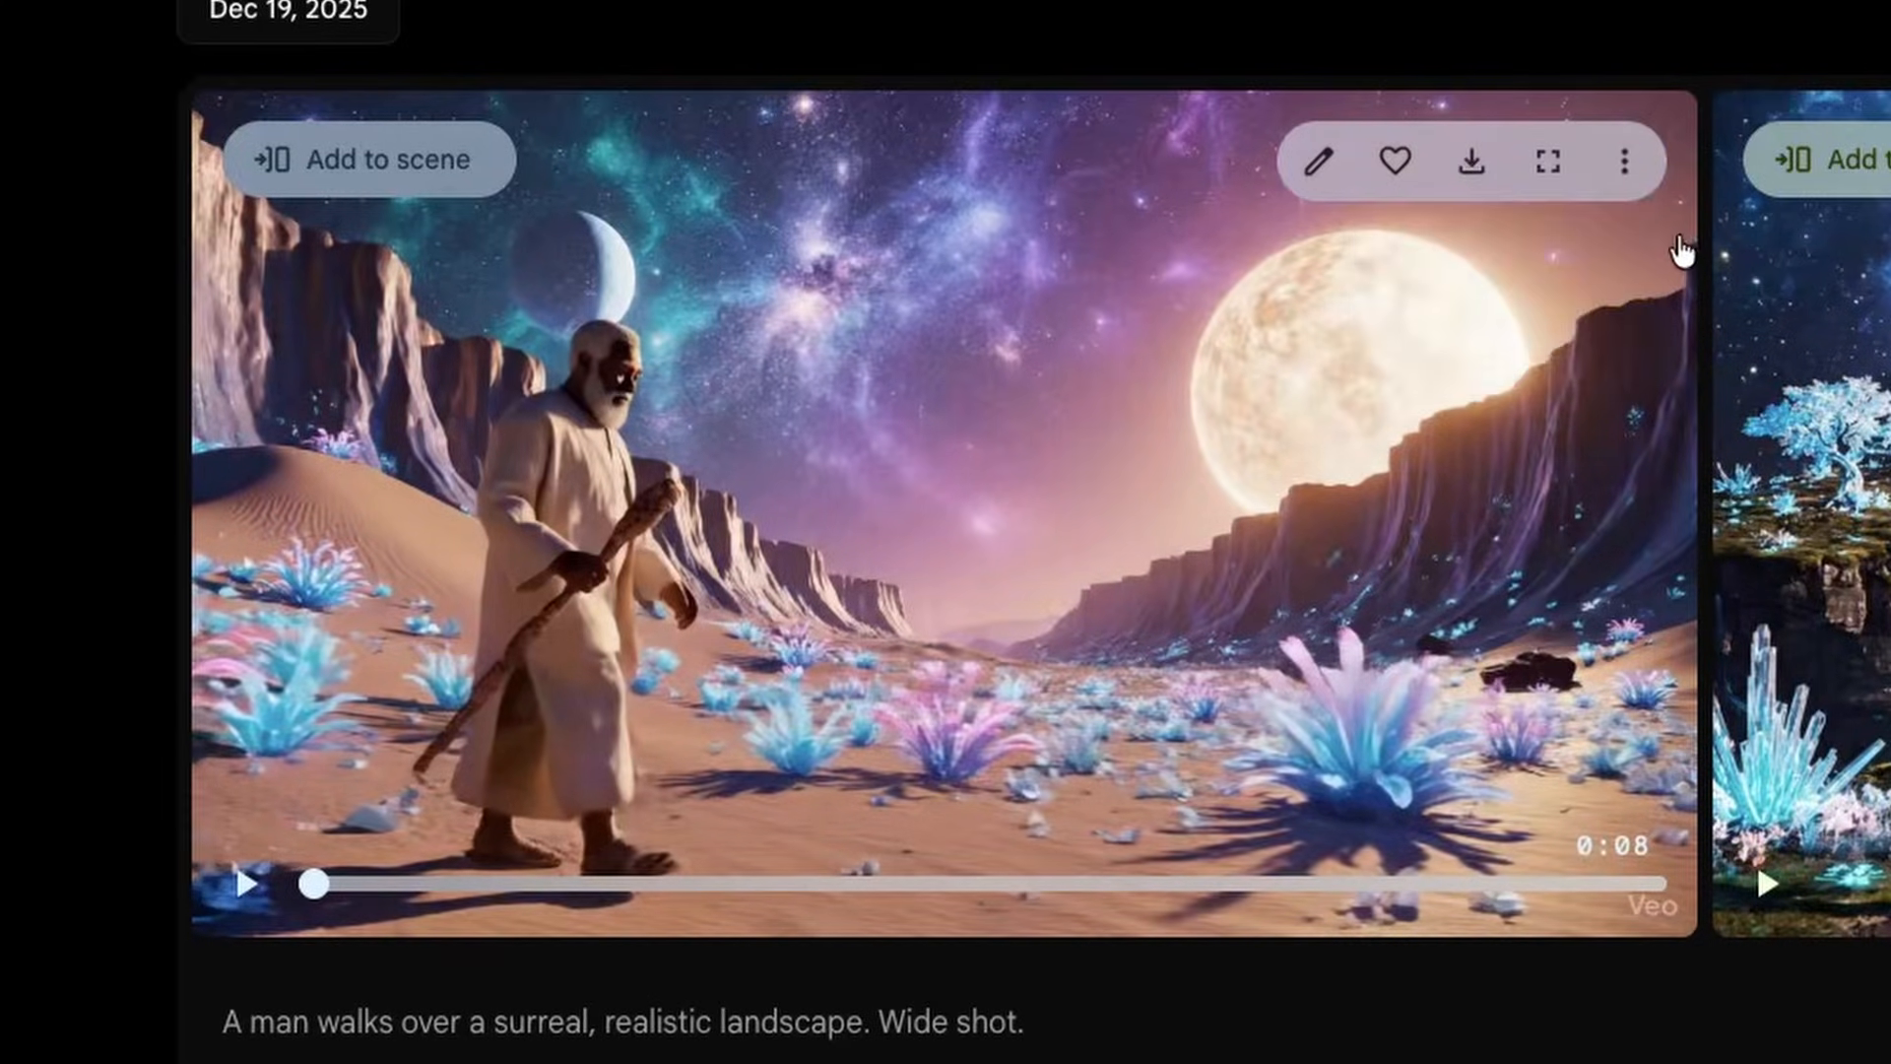
{"action": "left_click", "coordinate": [1625, 163]}
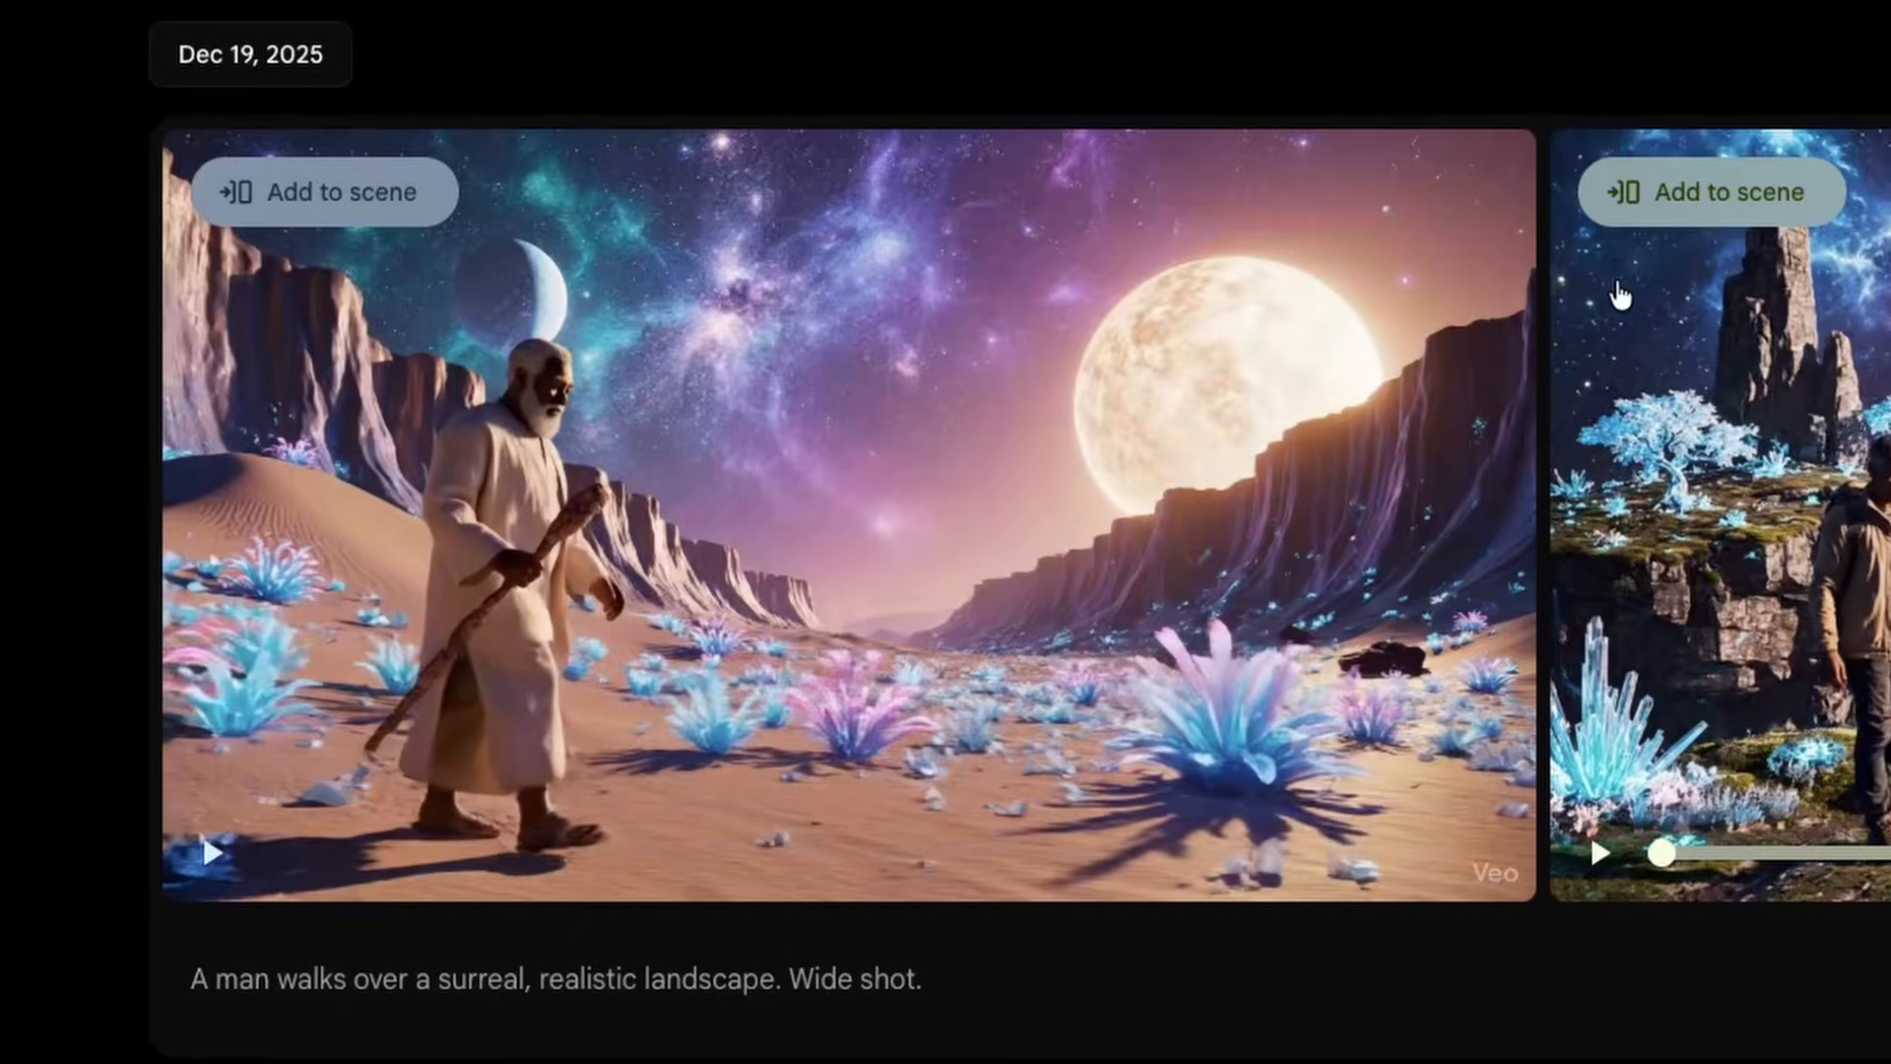
- Edit the desert clip by inserting "A dog looking for something to eat" in an area marked beside the large crystal plant, and generate it
{"action": "mouse_move", "coordinate": [833, 347]}
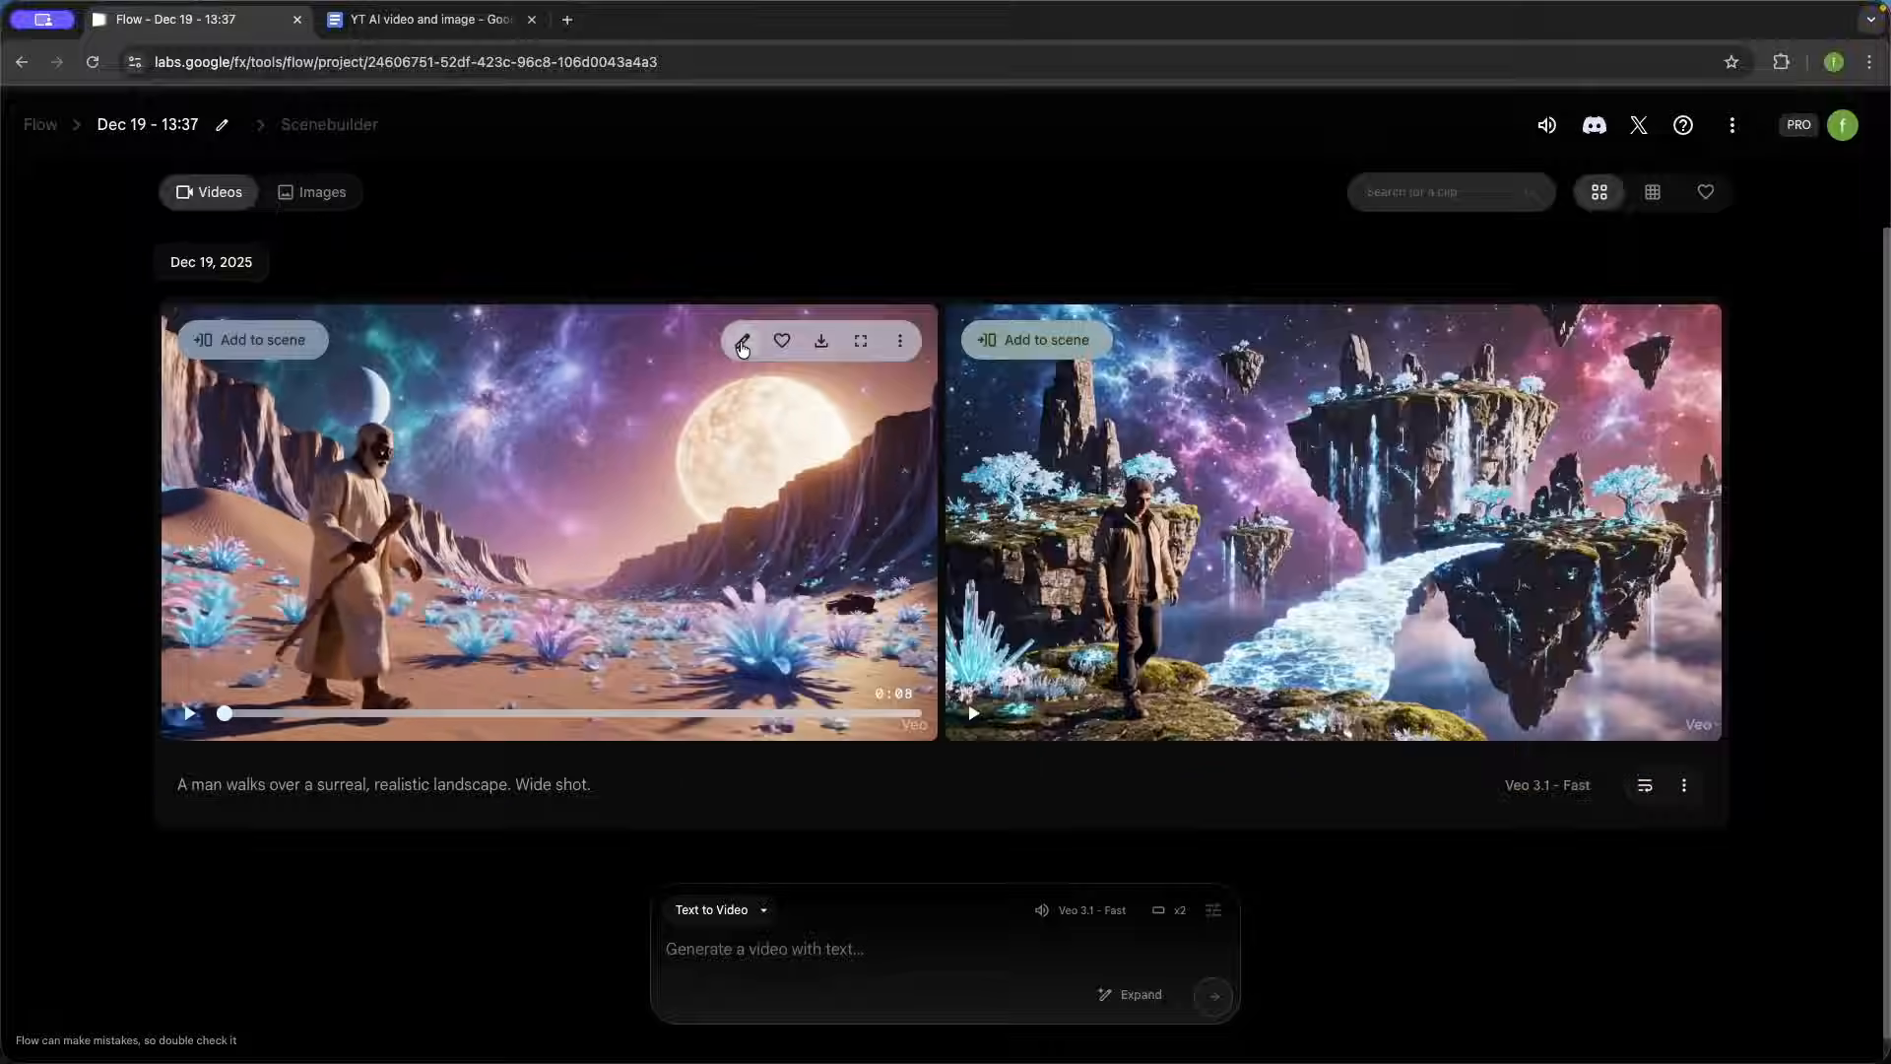
{"action": "left_click", "coordinate": [1190, 193]}
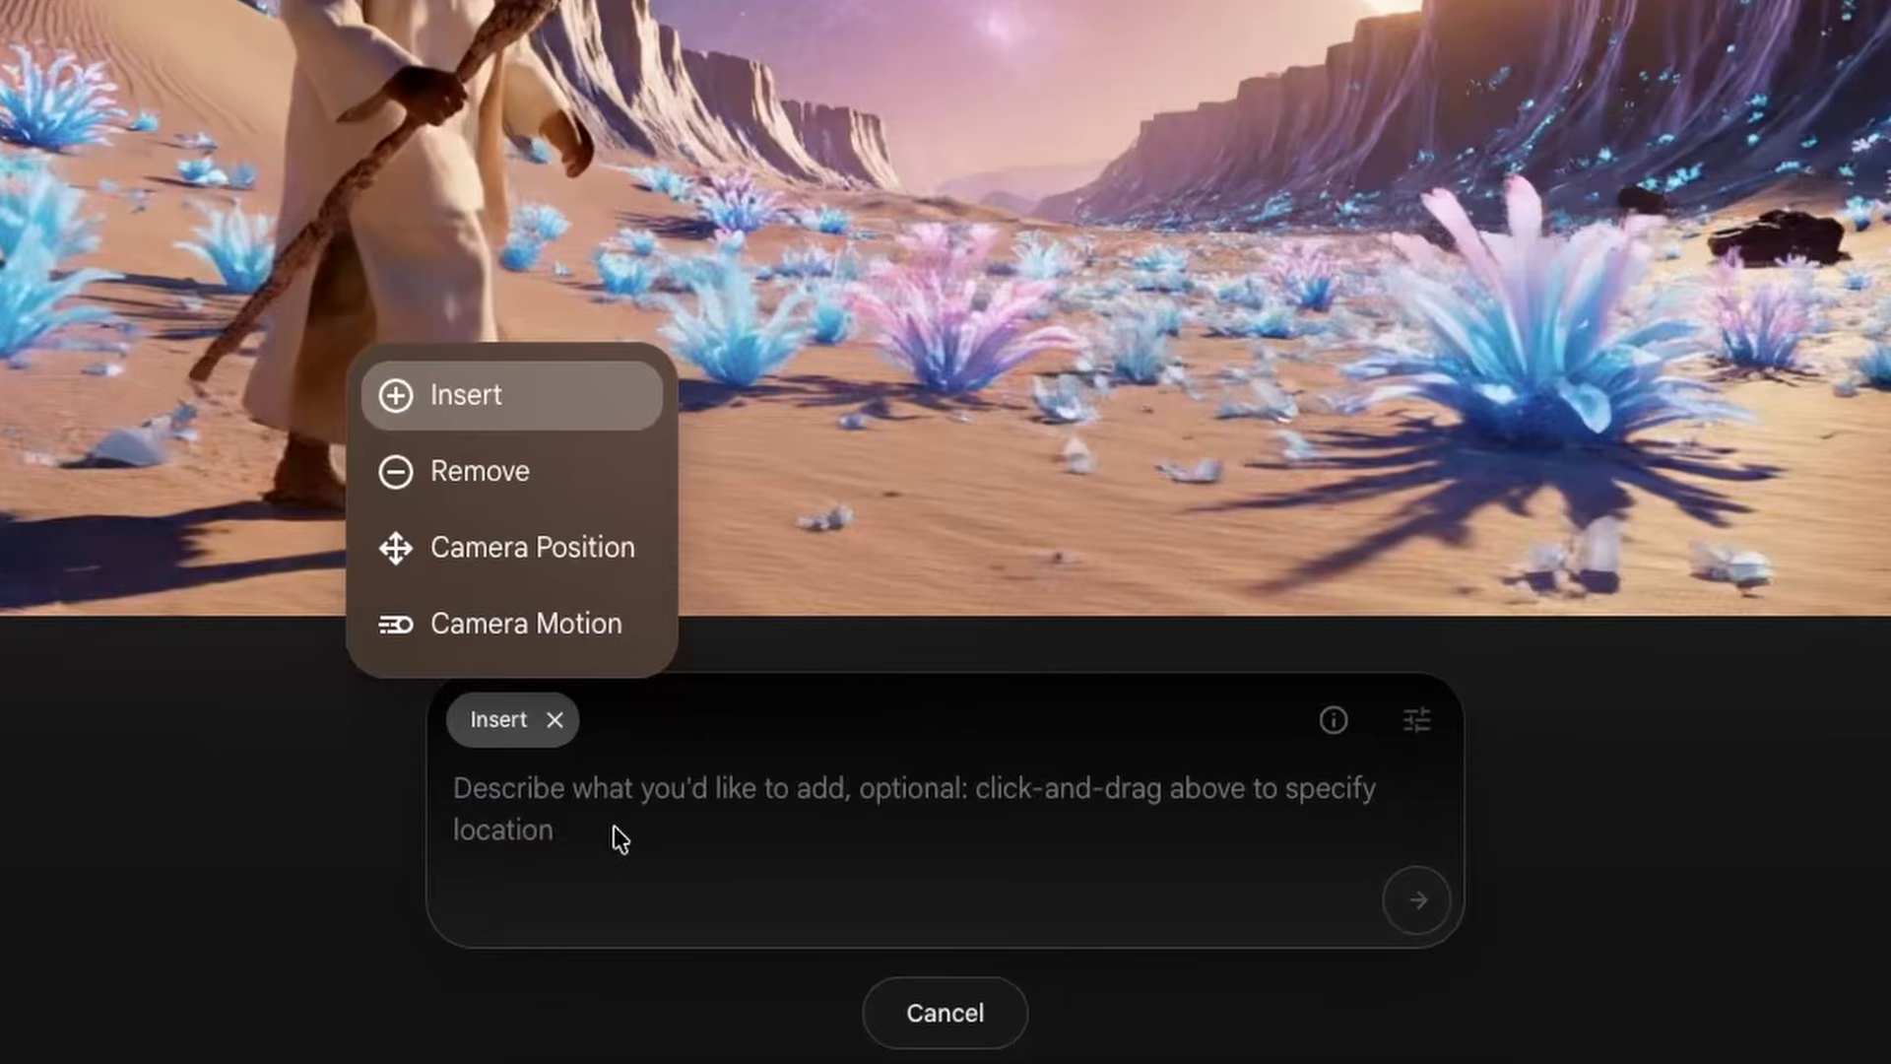
{"action": "left_click", "coordinate": [510, 404]}
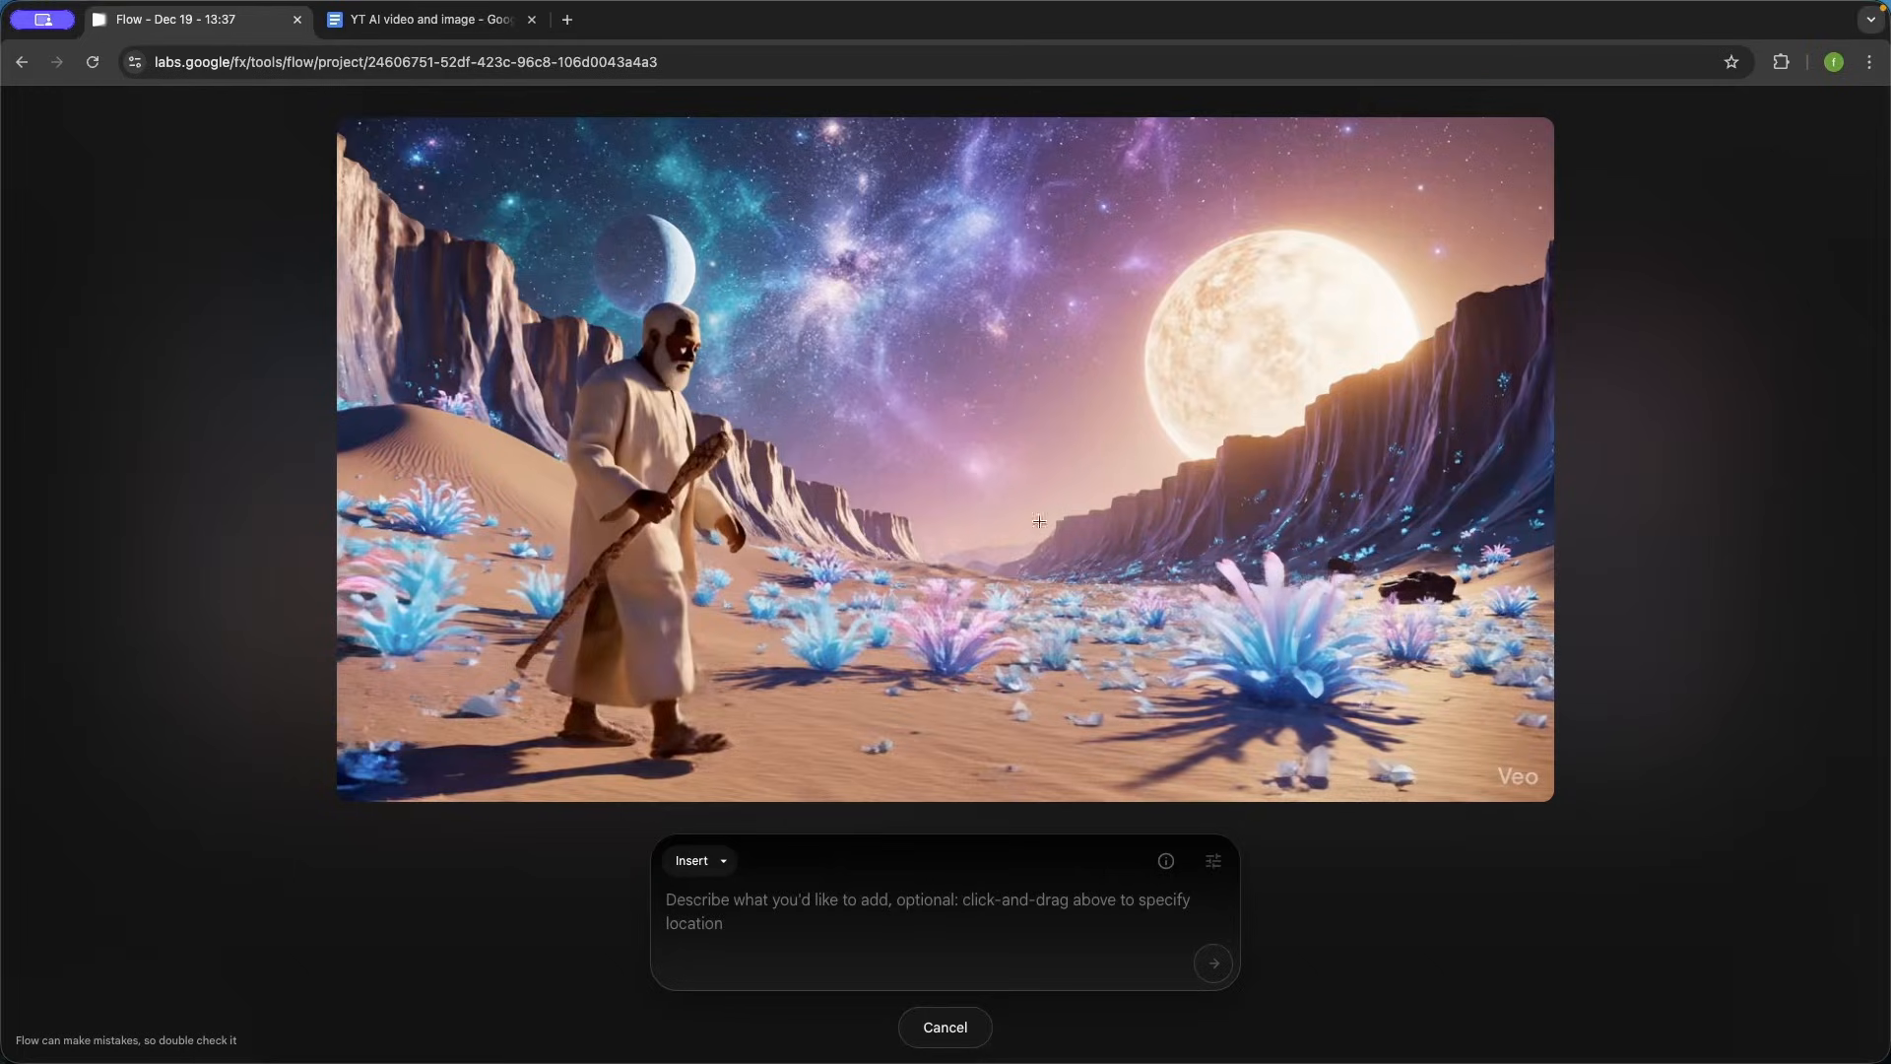
{"action": "left_click_drag", "start_coordinate": [1062, 696], "coordinate": [1296, 712]}
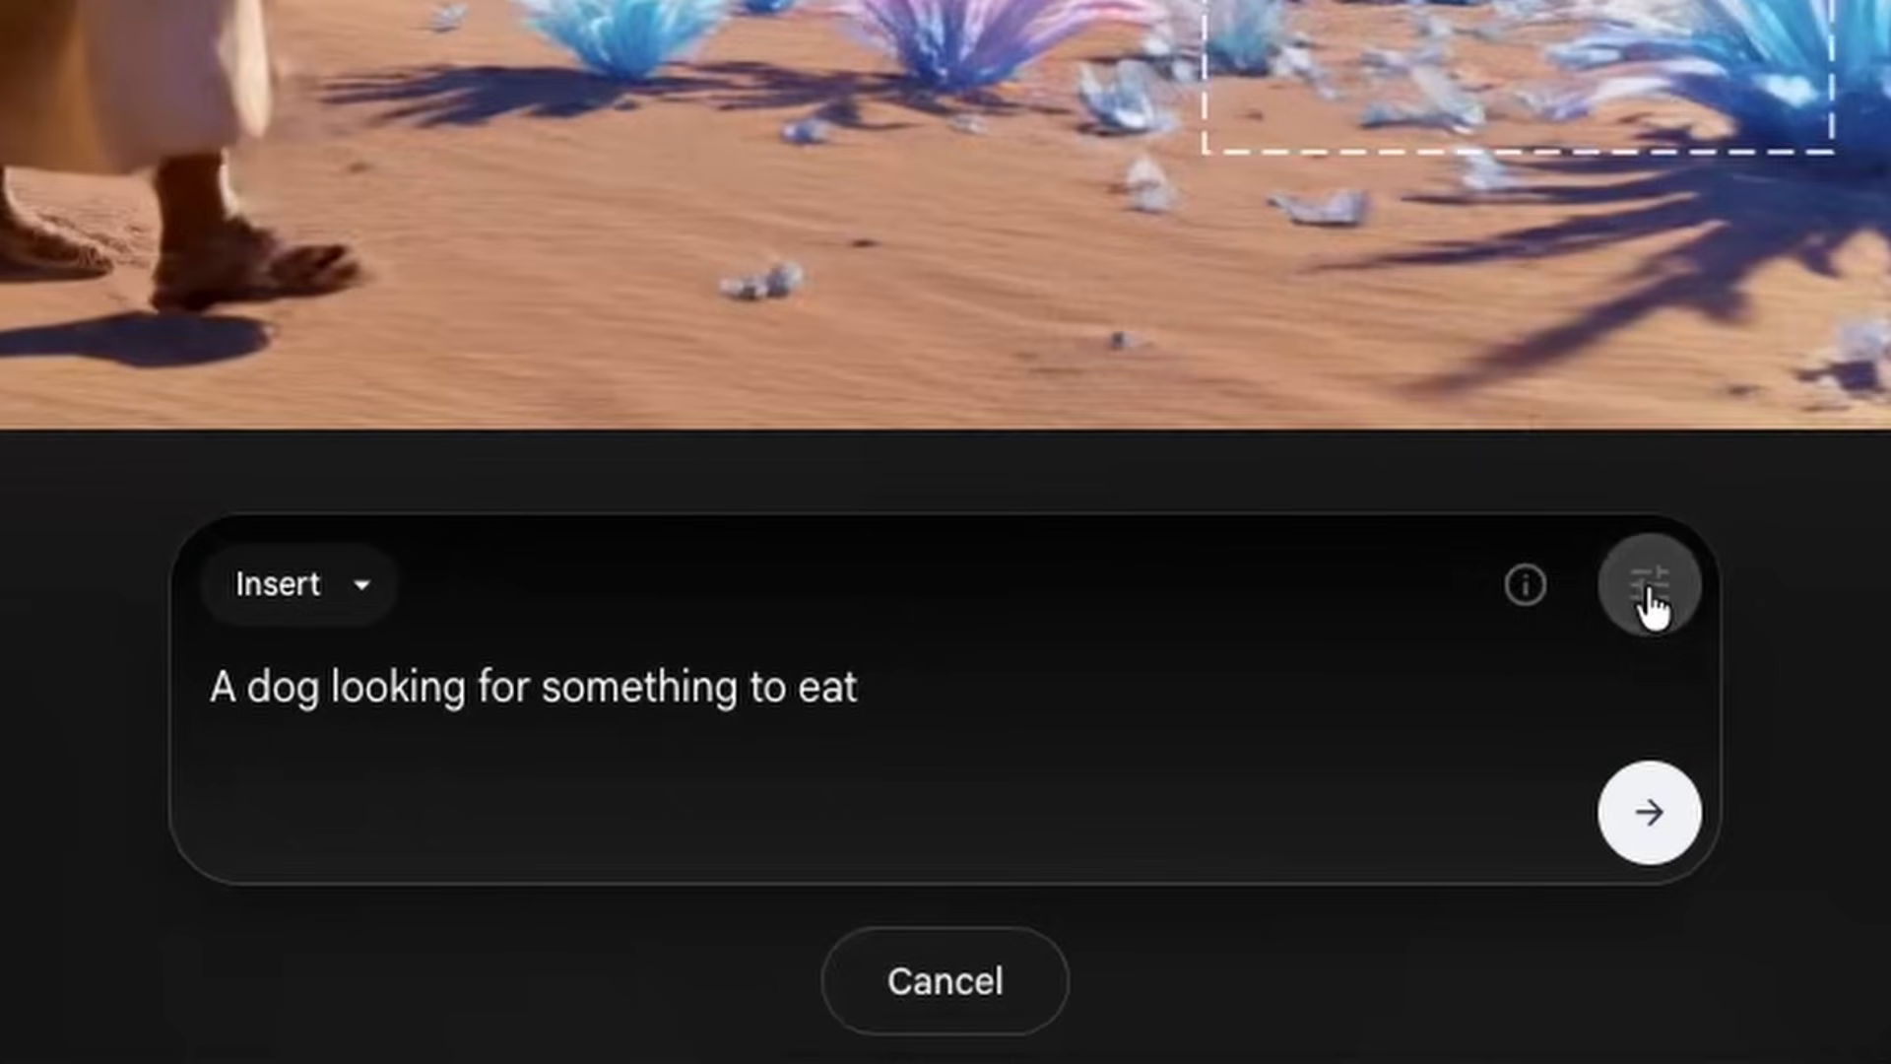
{"action": "left_click", "coordinate": [1214, 879]}
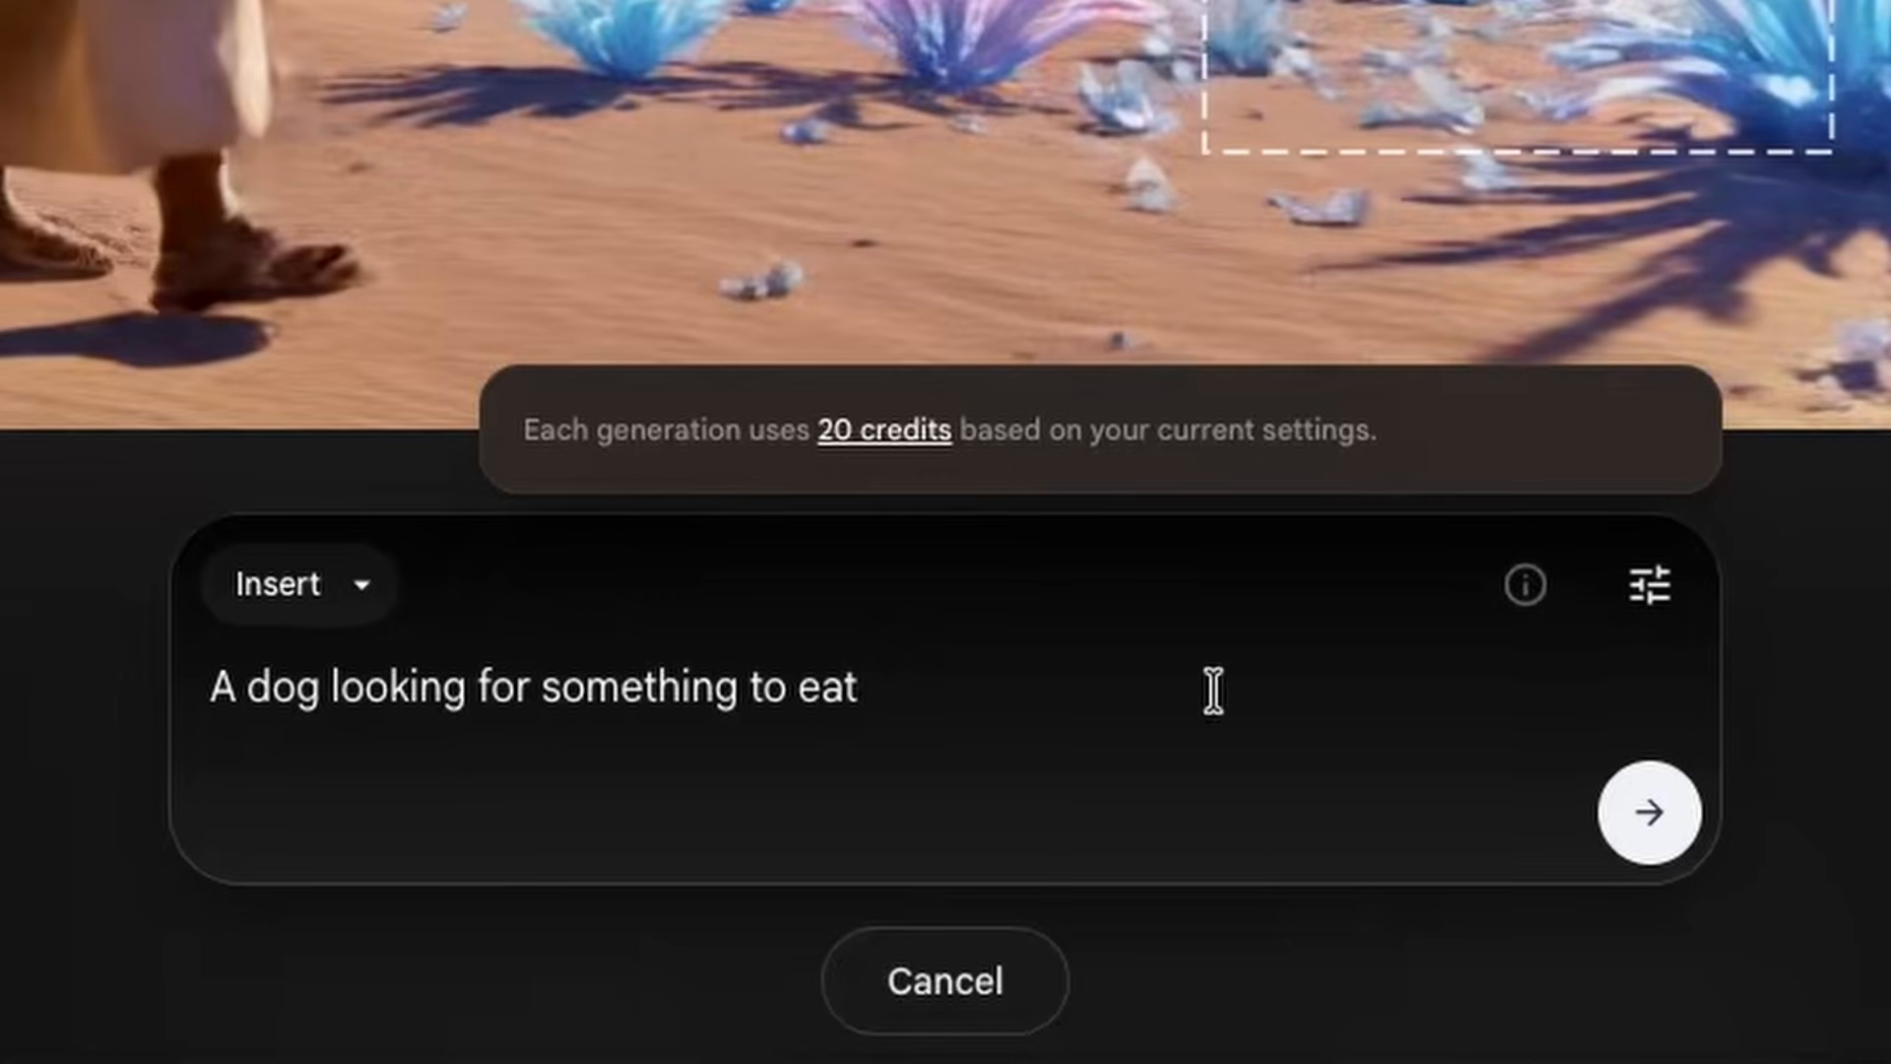
{"action": "left_click", "coordinate": [1279, 722]}
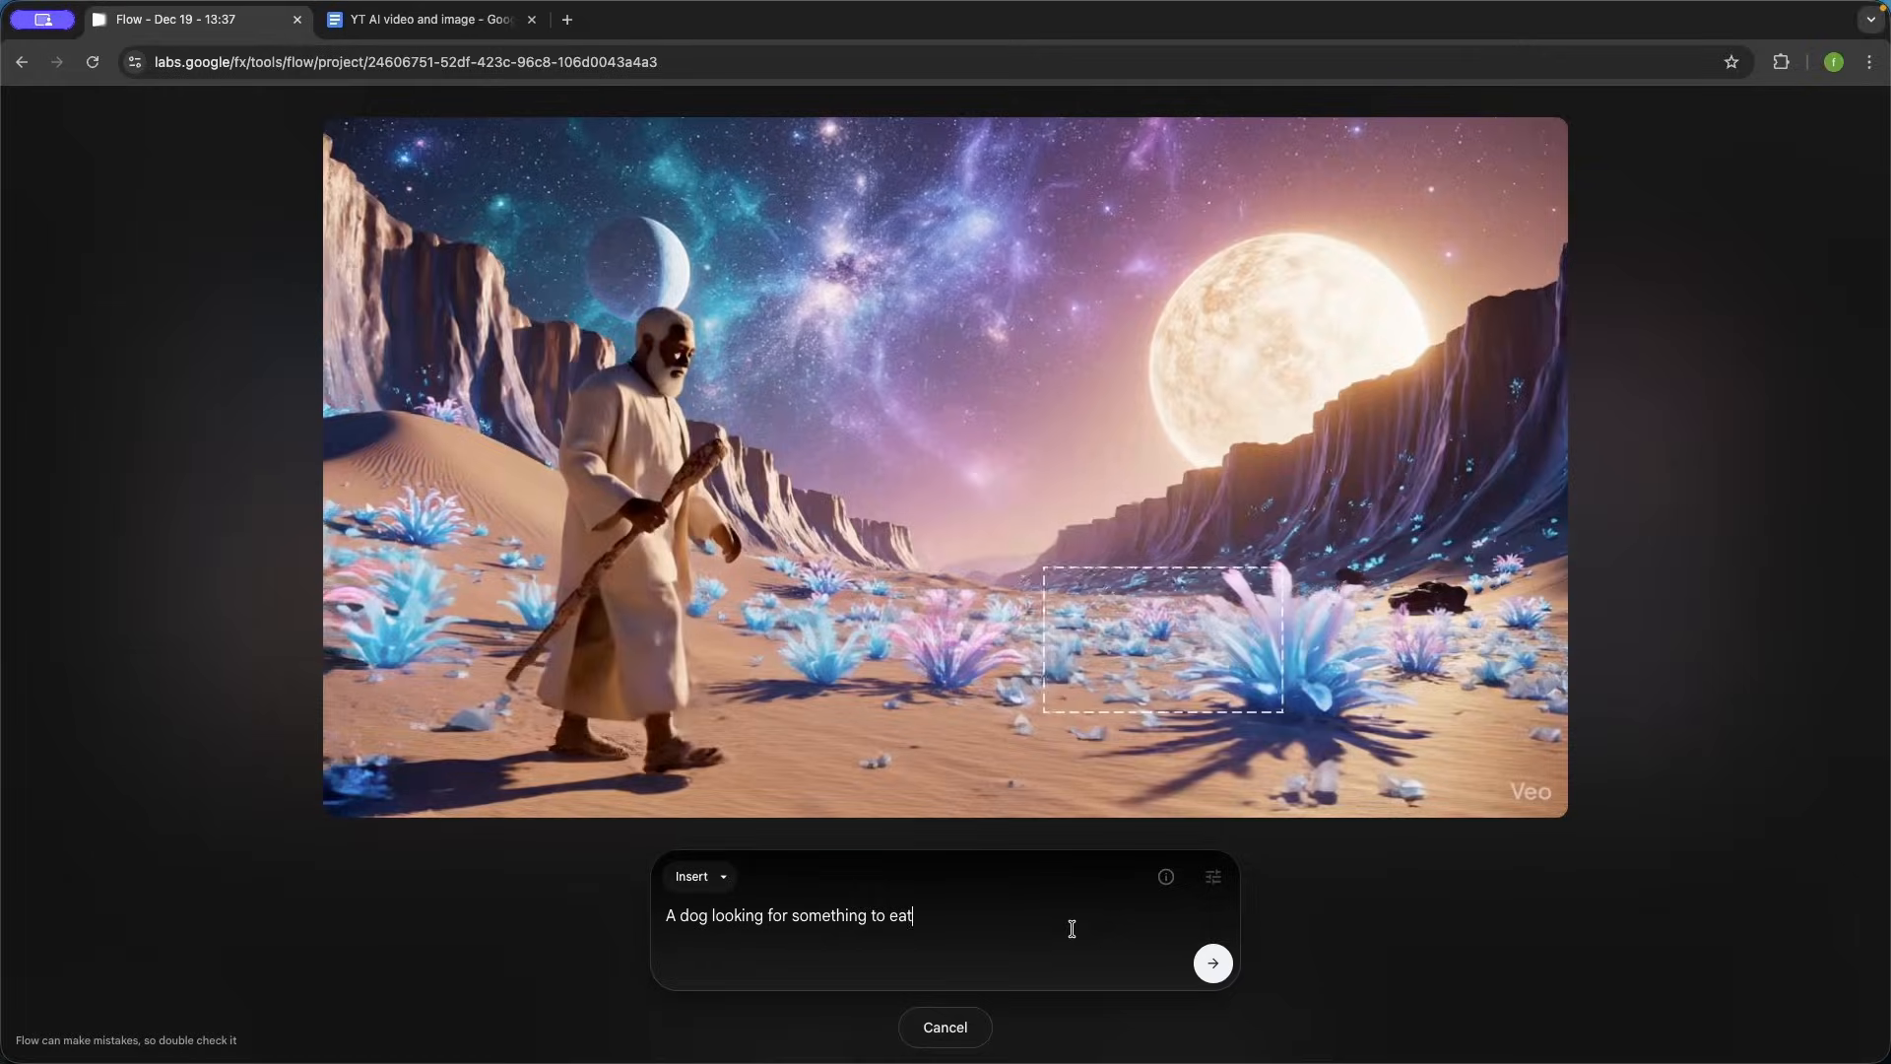
{"action": "left_click", "coordinate": [1213, 962]}
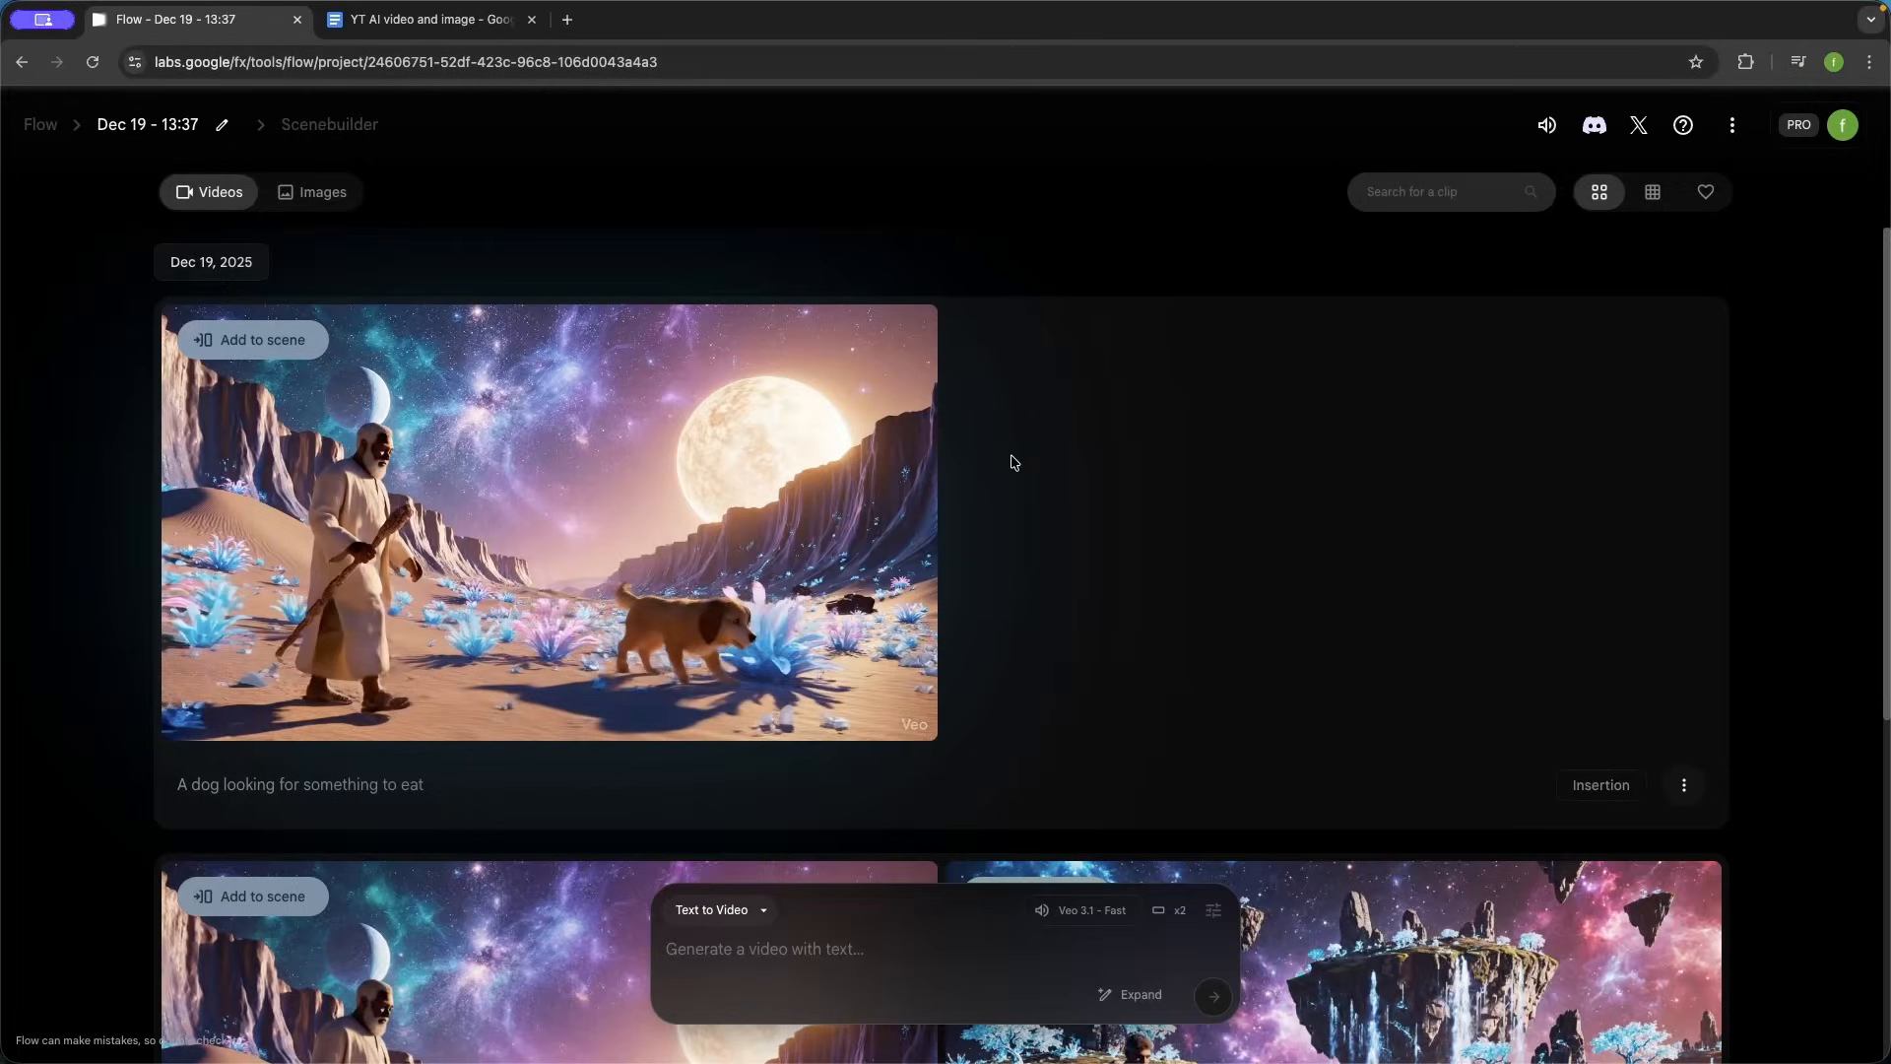
- Play the generated clip with the inserted dog
{"action": "mouse_move", "coordinate": [703, 630]}
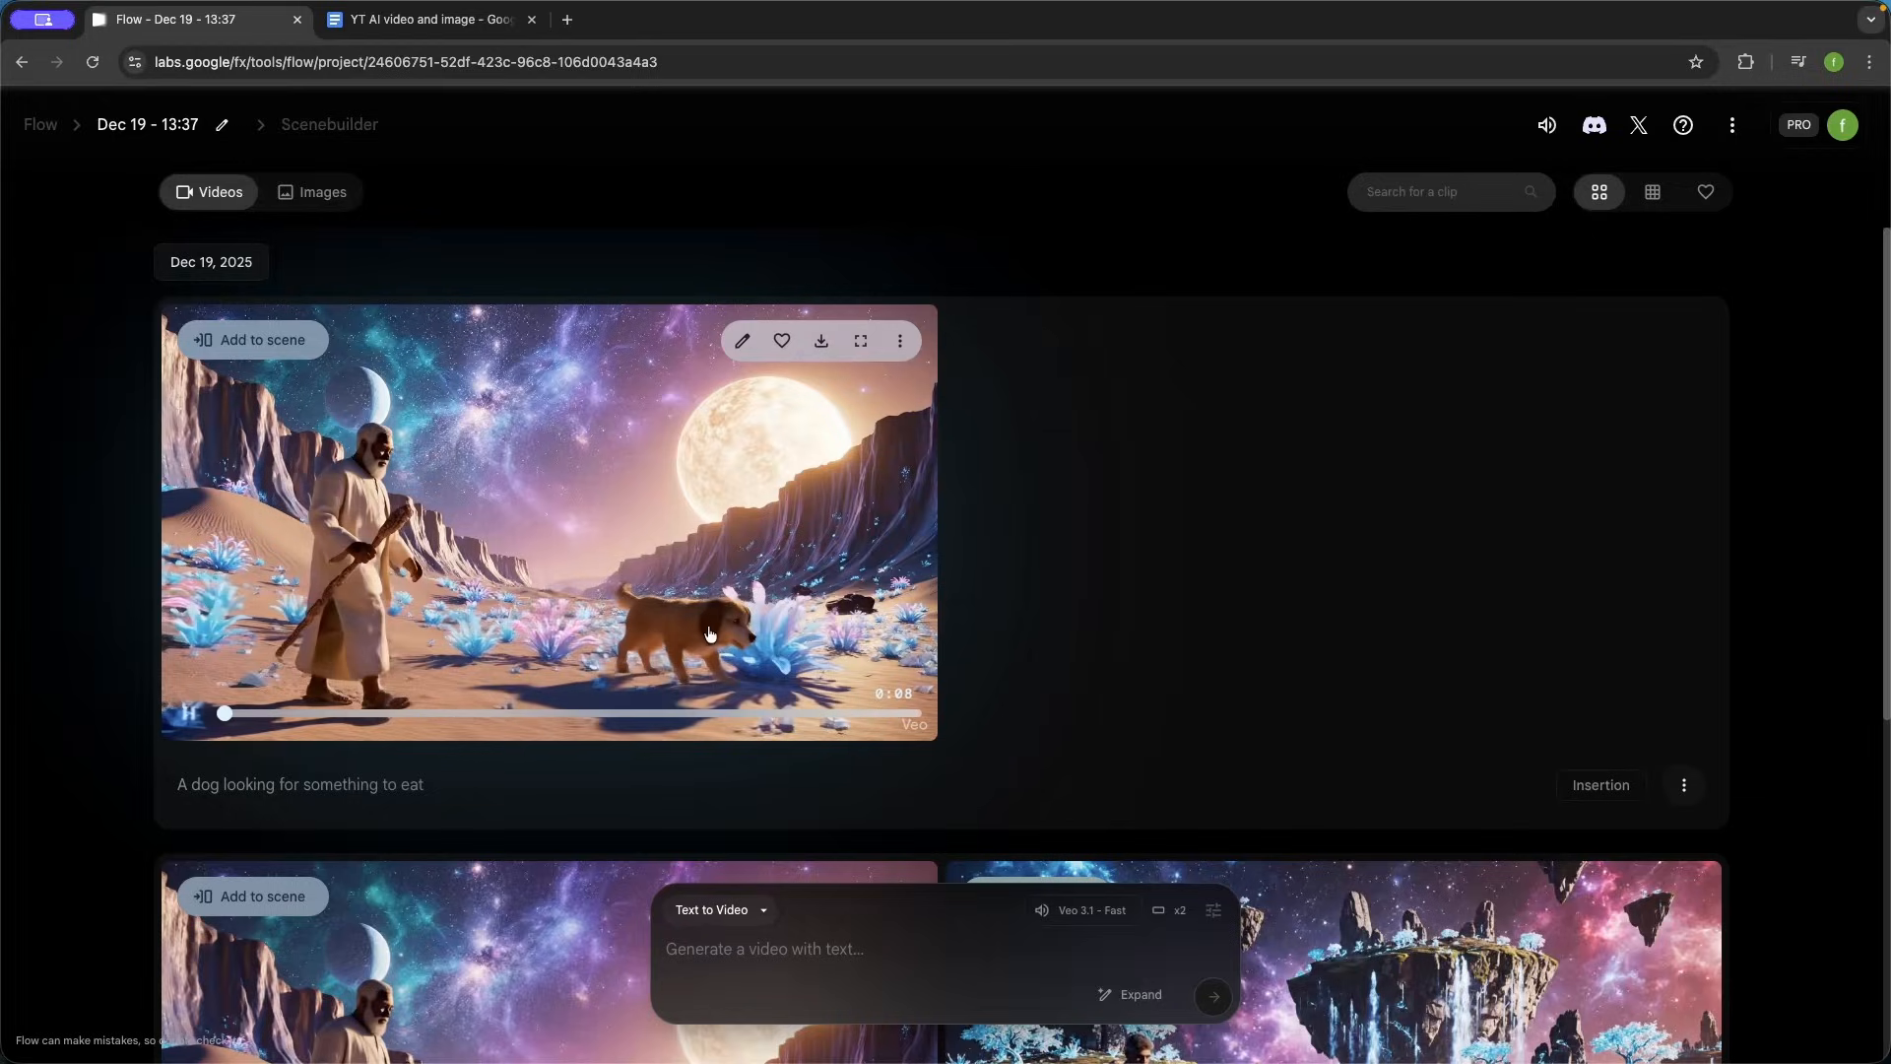
{"action": "left_click", "coordinate": [188, 716]}
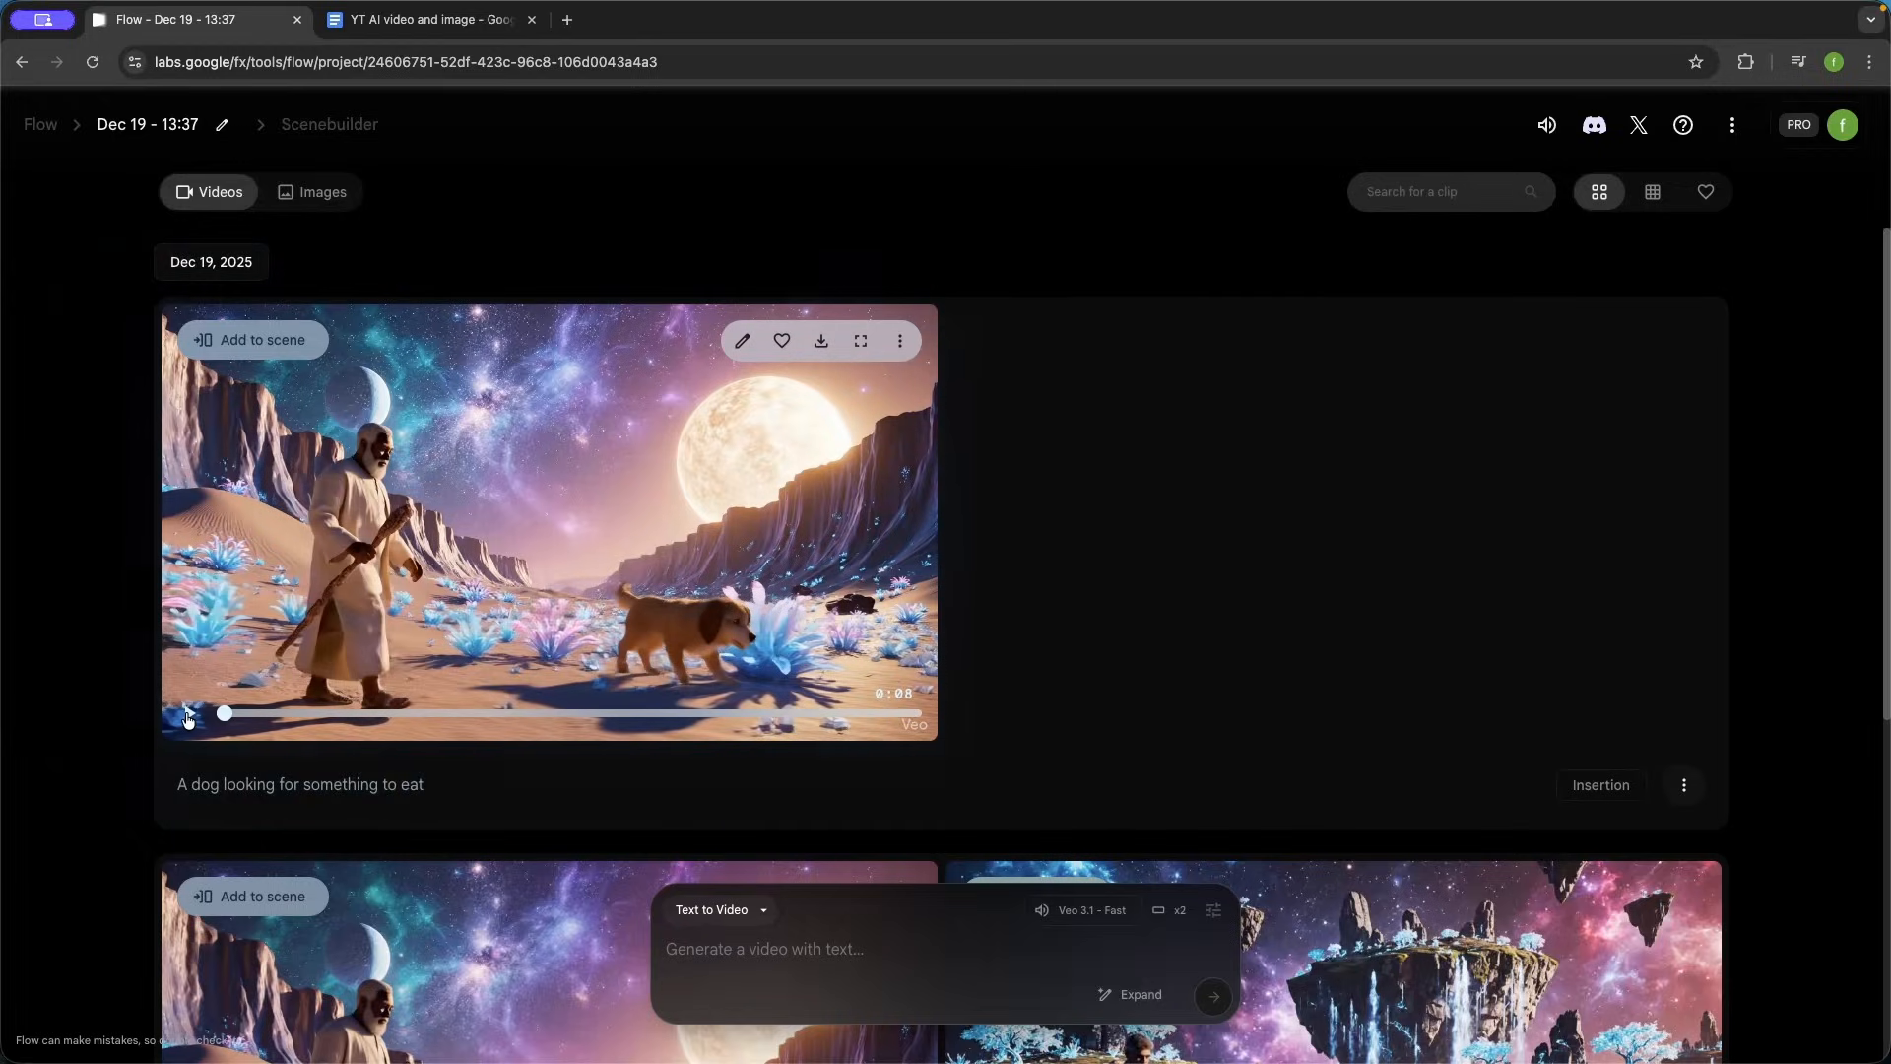
{"action": "left_click", "coordinate": [190, 716]}
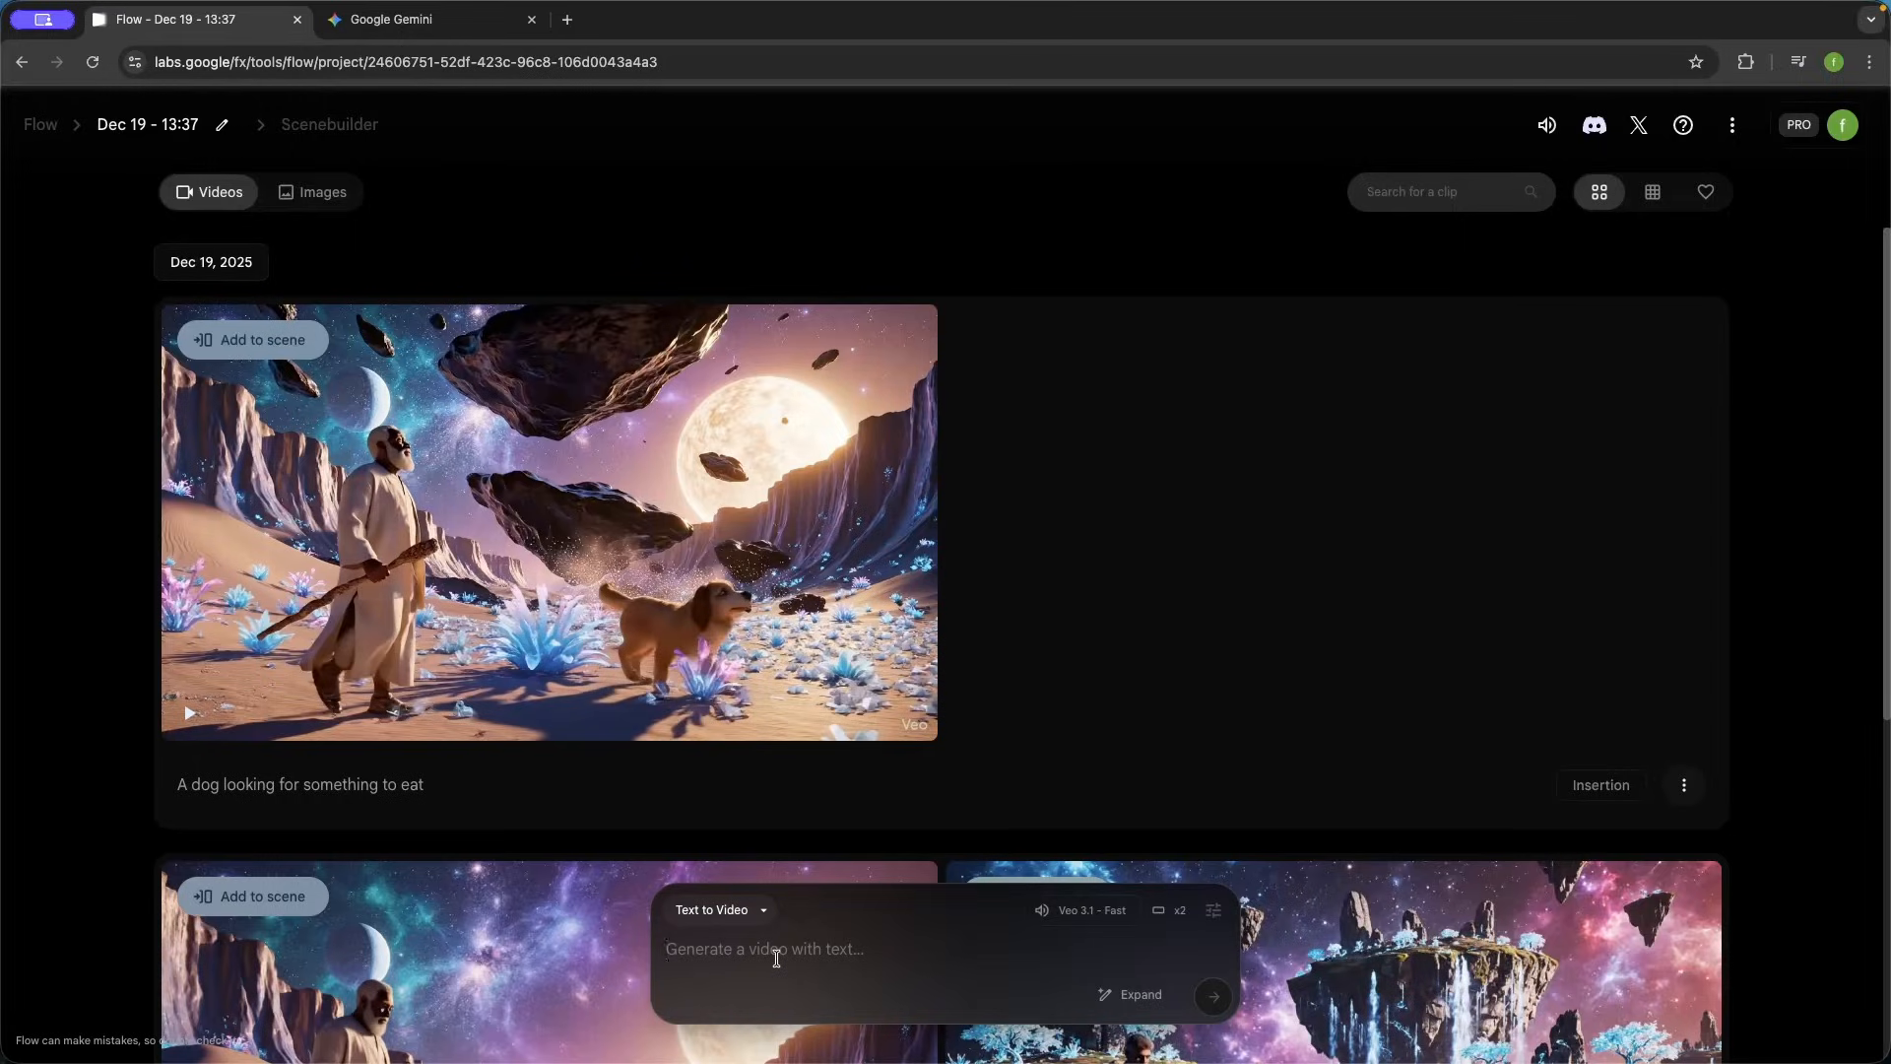
- Paste the prepared prompt for an ultra realistic close-up of a woman waking up in bed as the text-to-video prompt
{"action": "type", "text": "Ultra realistic, cinematic, super close-up overhead shot of a woman in her bed waking up from sleep, she slowly opens her eyes. It’s the first light in the morning, around 8 AM. The ambience is soft and natural. As she slowly opens her eyes the camera smoothly and slowly zooms out revealing her face. The audio is the classic sound of morning in a suburban green neighborhood, calm and relaxing. No music, no subtitles"}
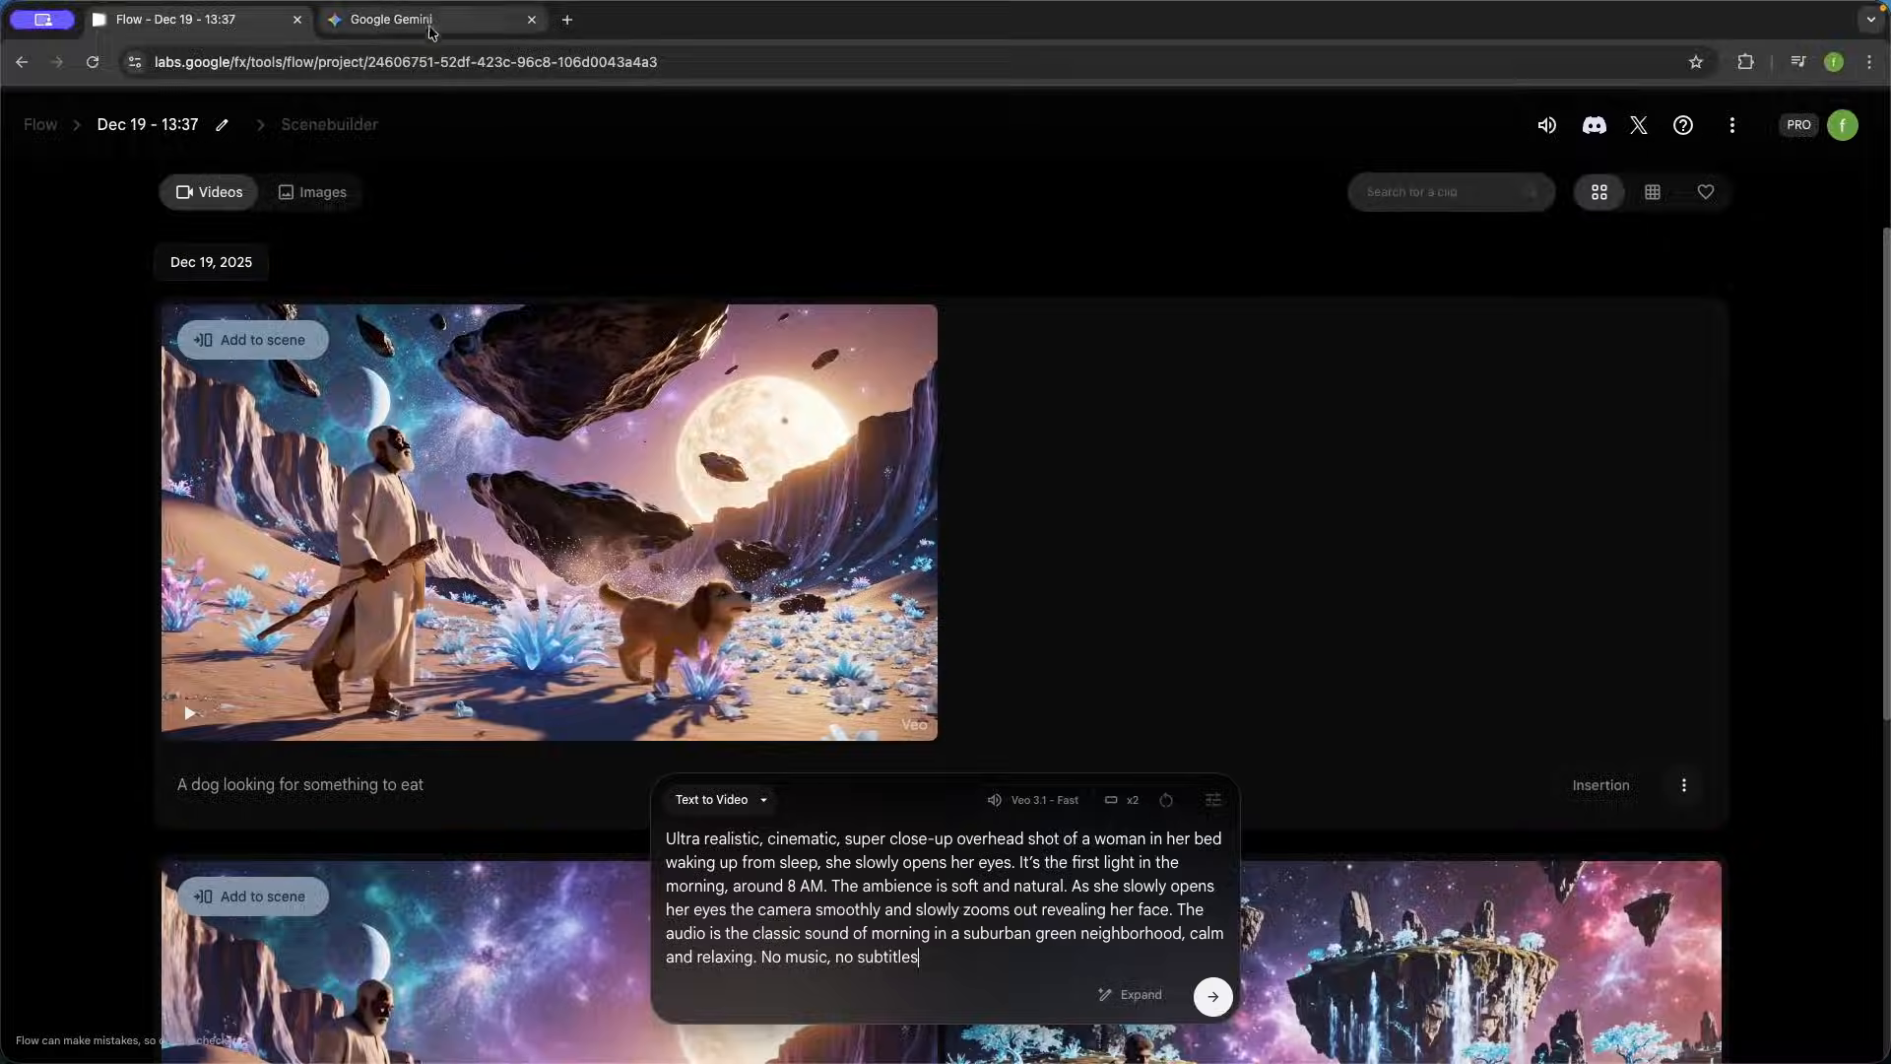
- Switch to Gemini and submit the waking-up scene prompt with the request "please enhance this text prompt, for a scene created on Google Flow:"
{"action": "left_click", "coordinate": [431, 28]}
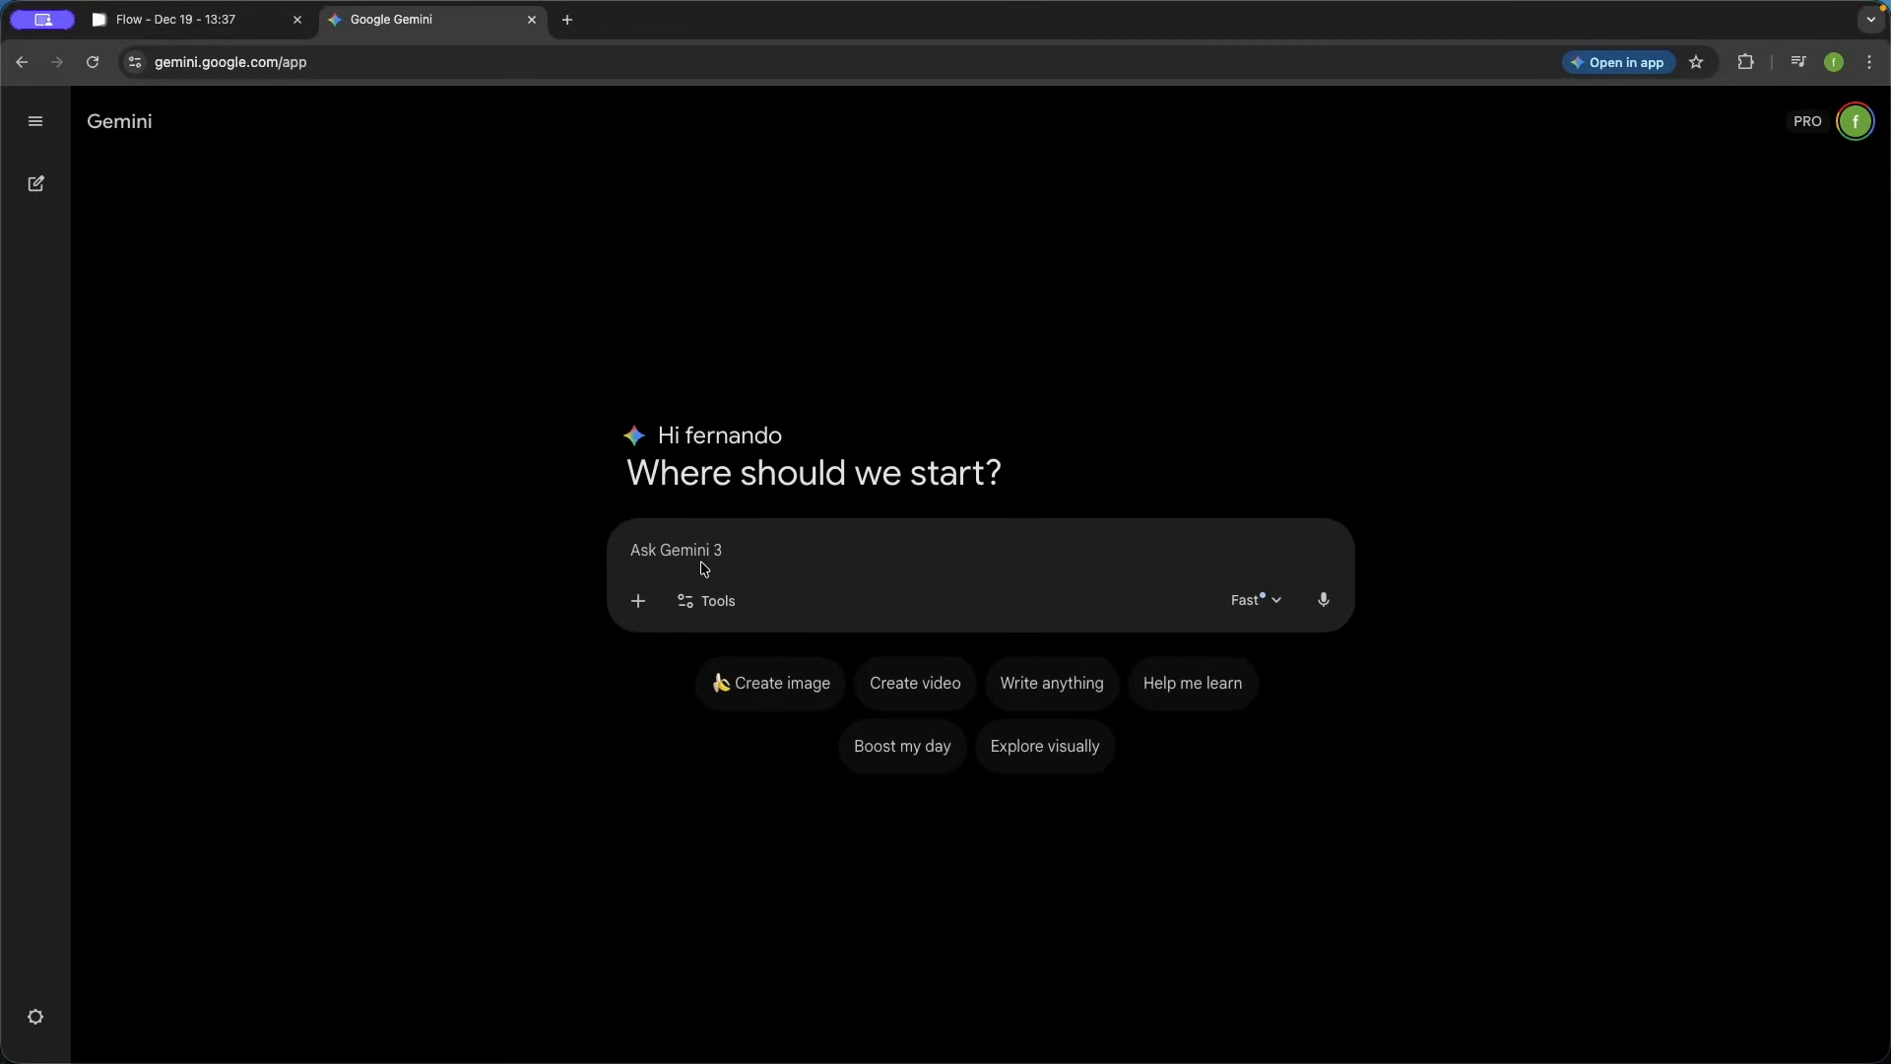
{"action": "type", "text": "Ultra realistic, cinematic, super close-up overhead shot of a woman in her bed waking up from sleep, she slowly opens her eyes. It’s the first light in the morning, around 8 AM. The ambience is soft and natural. As she slowly opens her eyes the camera smoothly and slowly zooms out revealing her face. The audio is the classic sound of morning in a suburban green neighborhood, calm and relaxing. No music, no subtitles"}
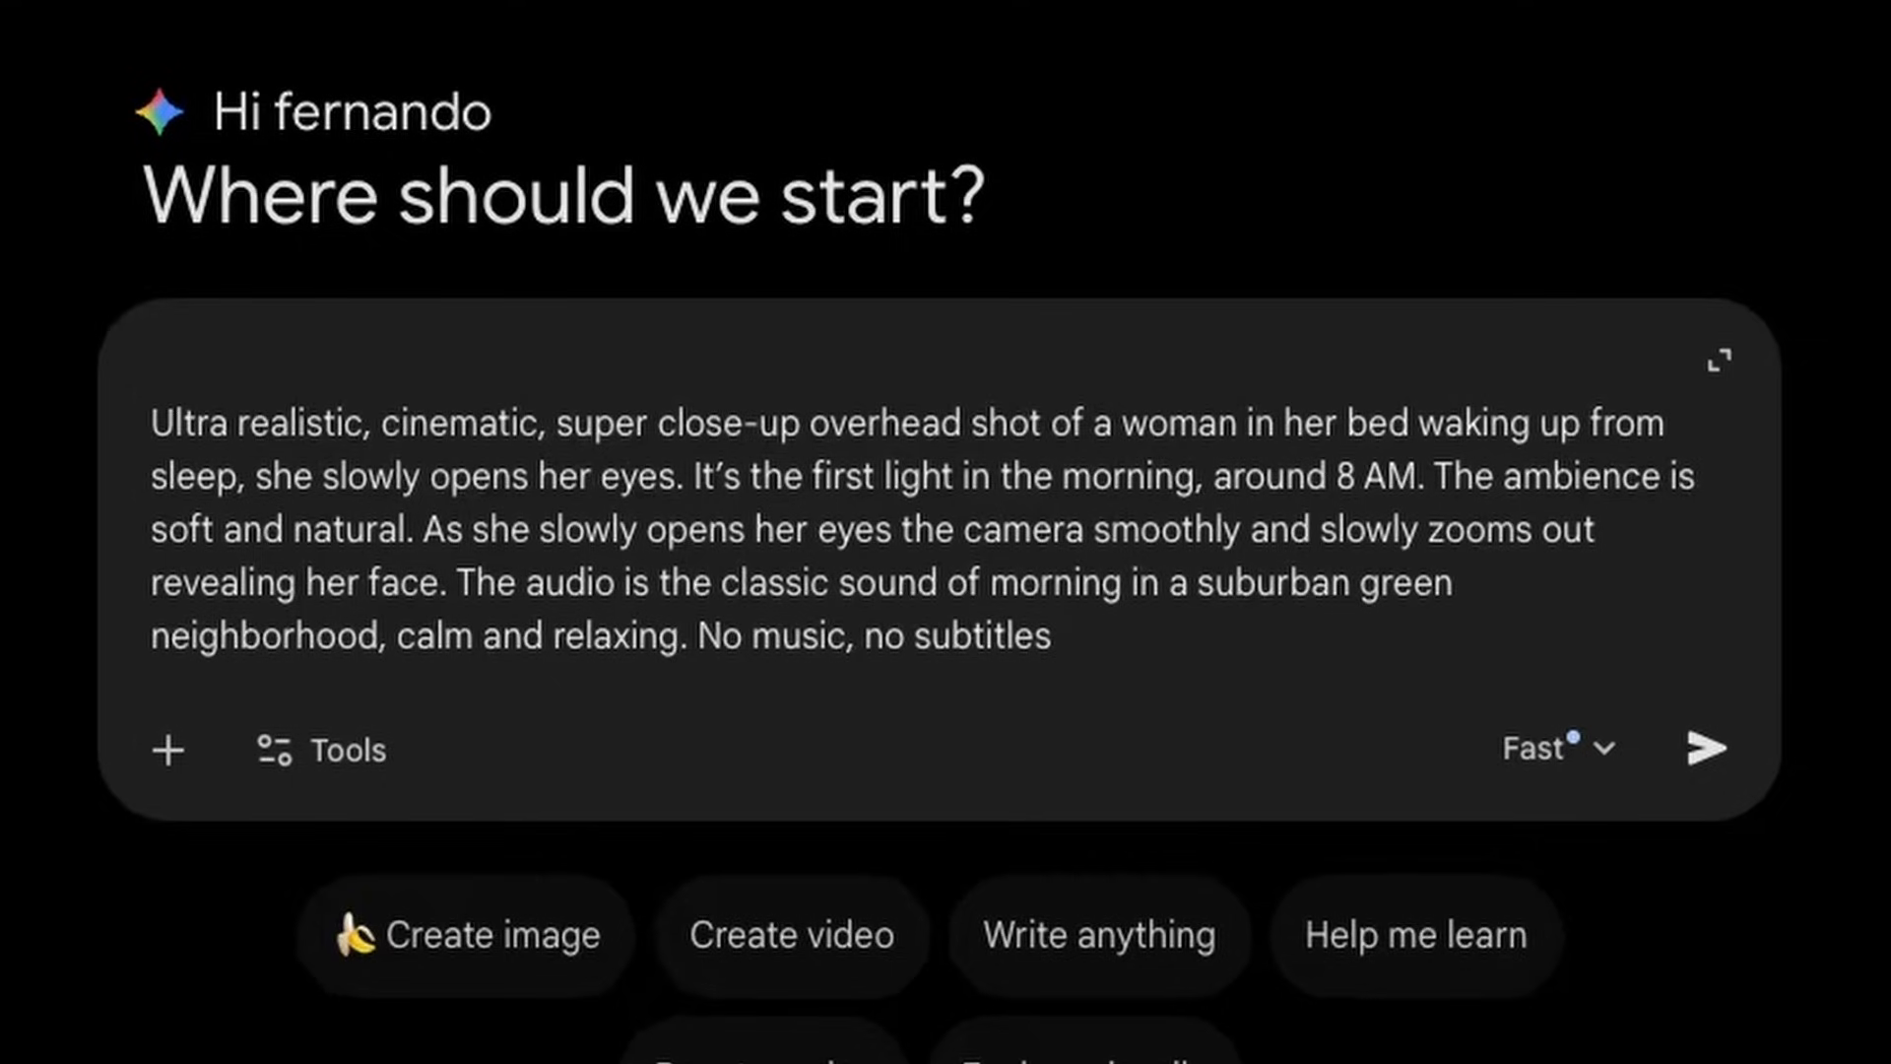
{"action": "type", "text": "please enhance this text prompt, for a scene created on Google Flow."}
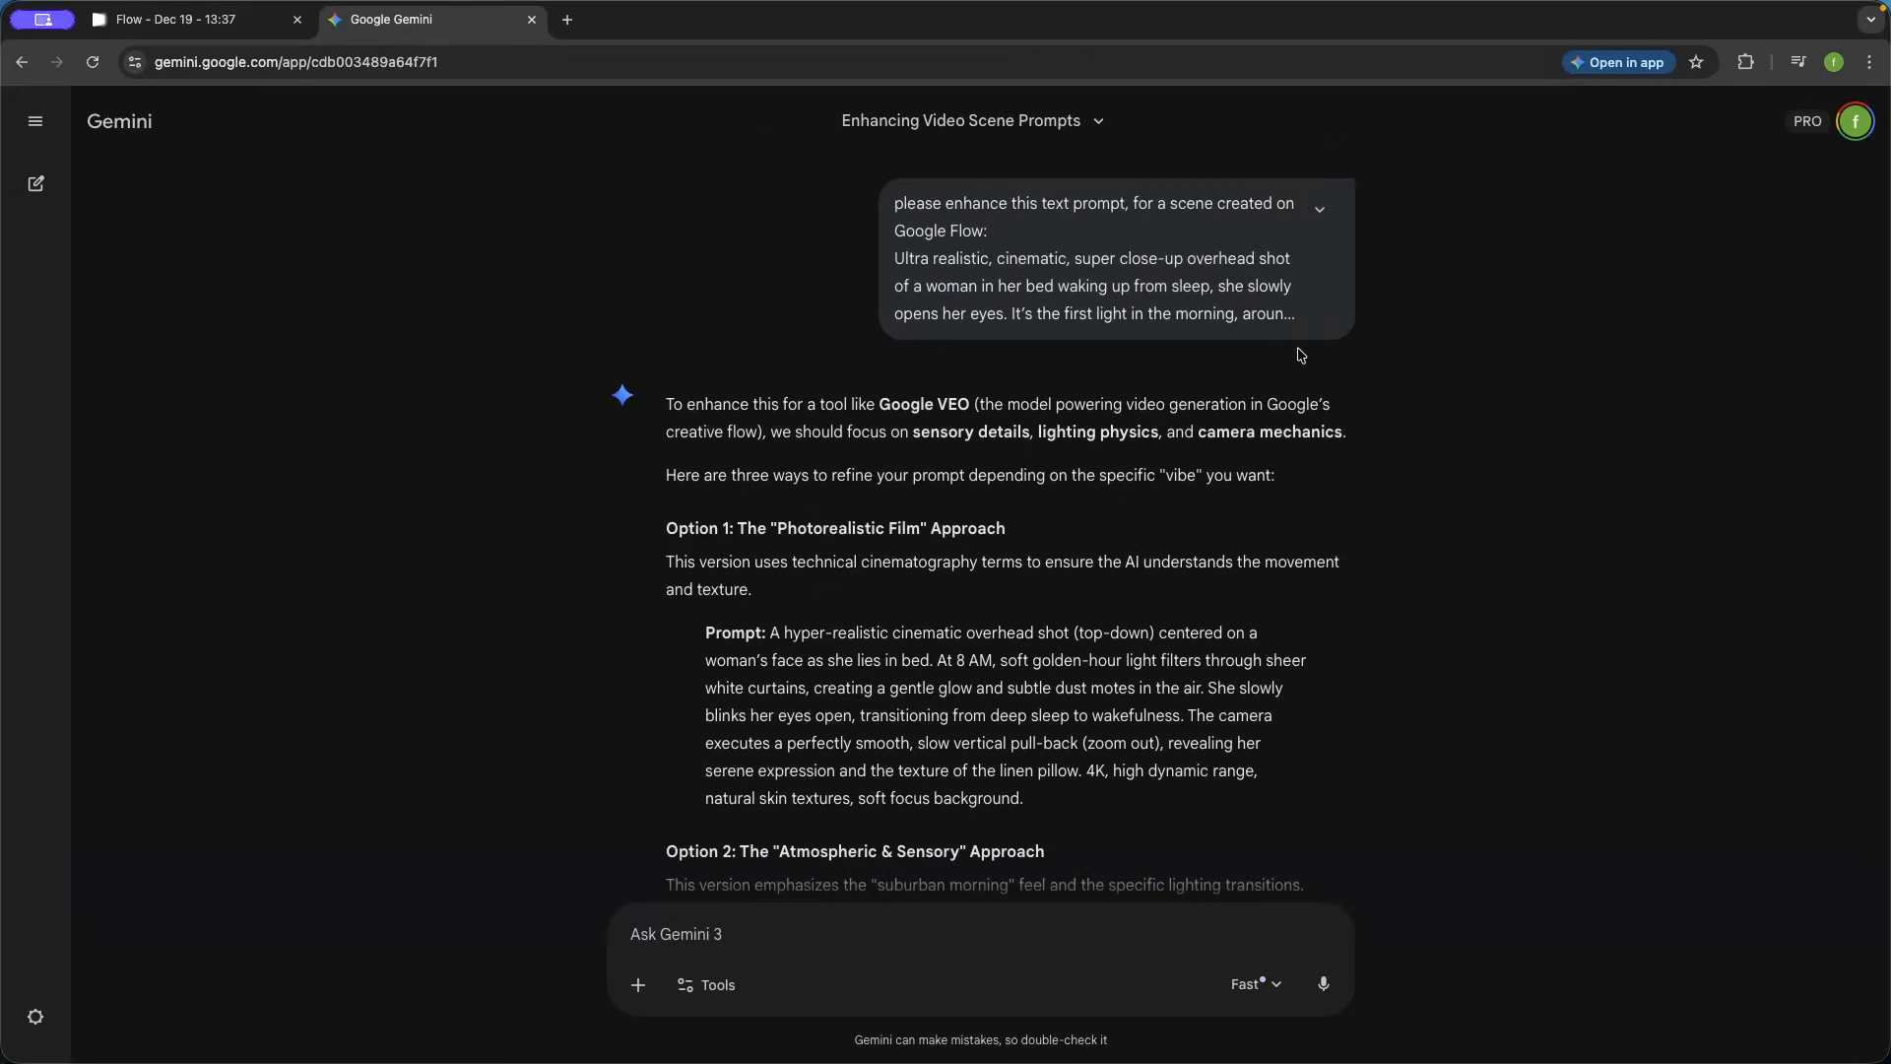
{"action": "scroll", "coordinate": [1093, 396], "scroll_direction": "down", "scroll_amount": 3}
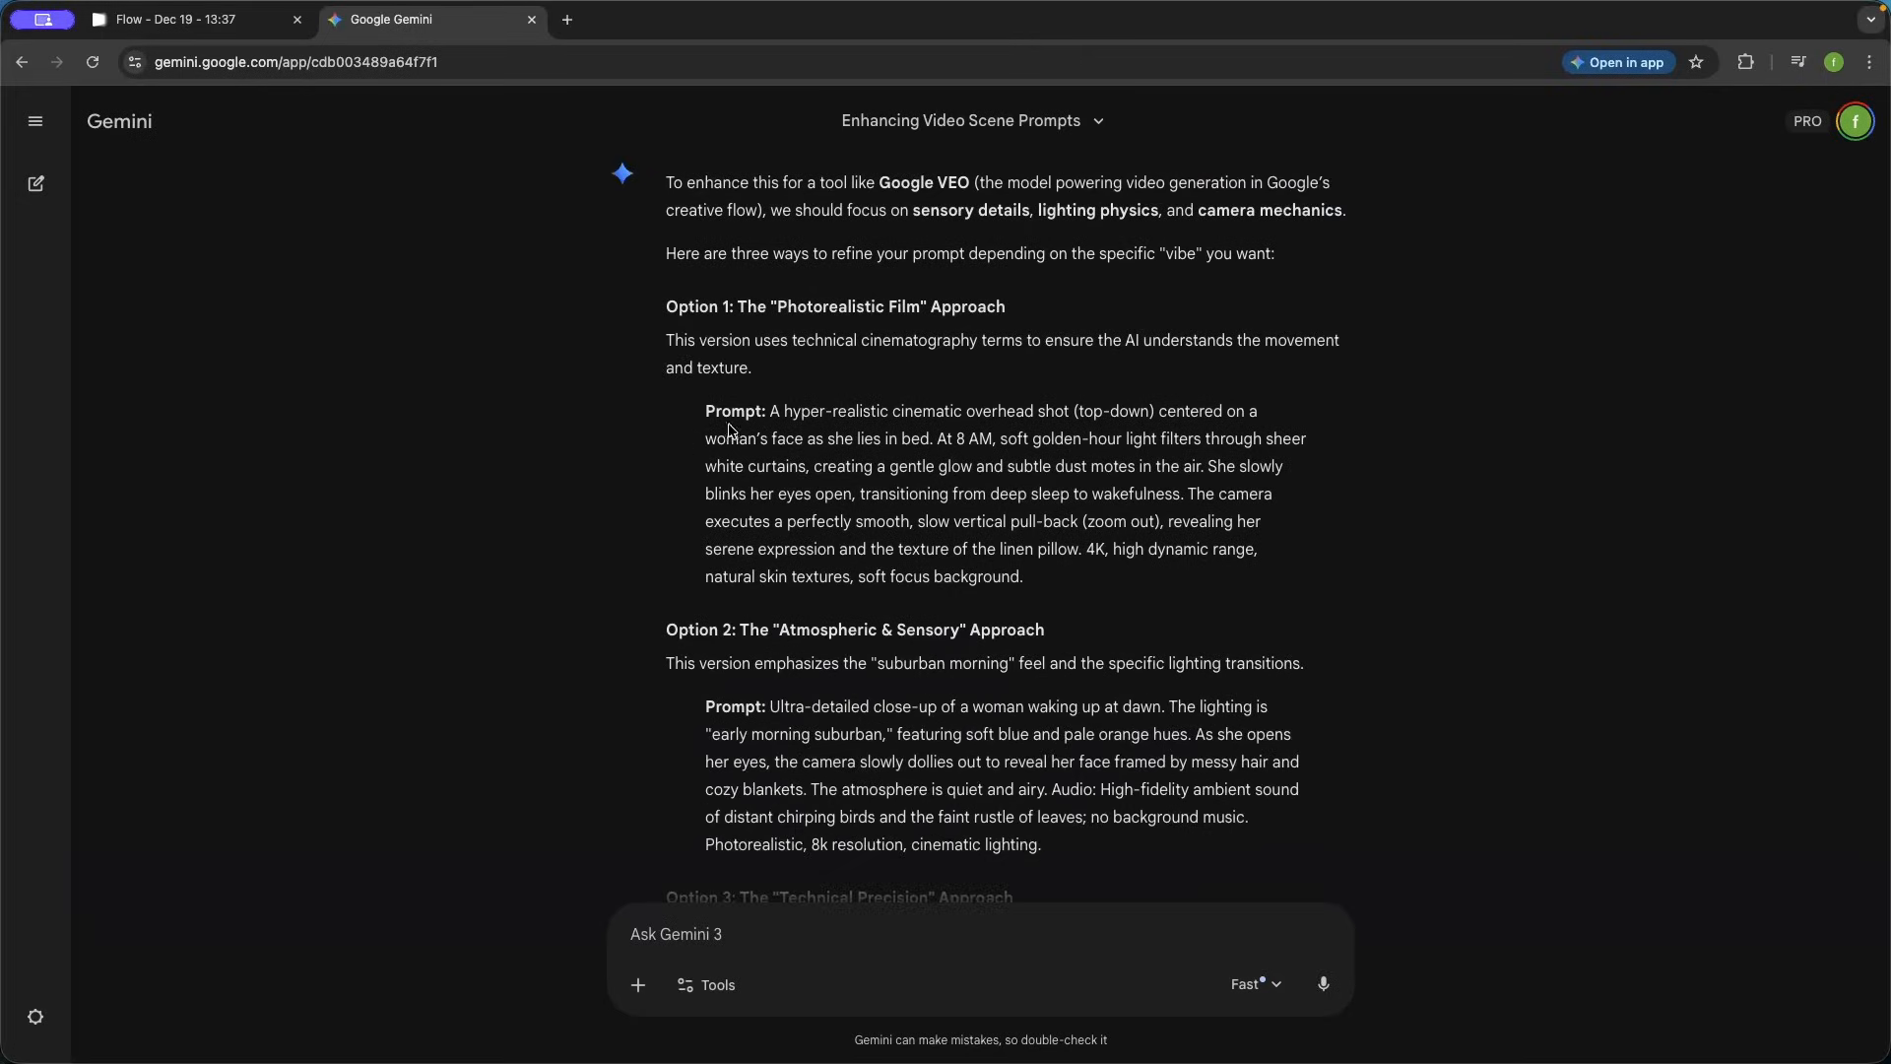
- Review Gemini's prompt options, send the follow-up "please add a detailed description of the woman", and stop the response
{"action": "scroll", "coordinate": [917, 538], "scroll_direction": "down", "scroll_amount": 1}
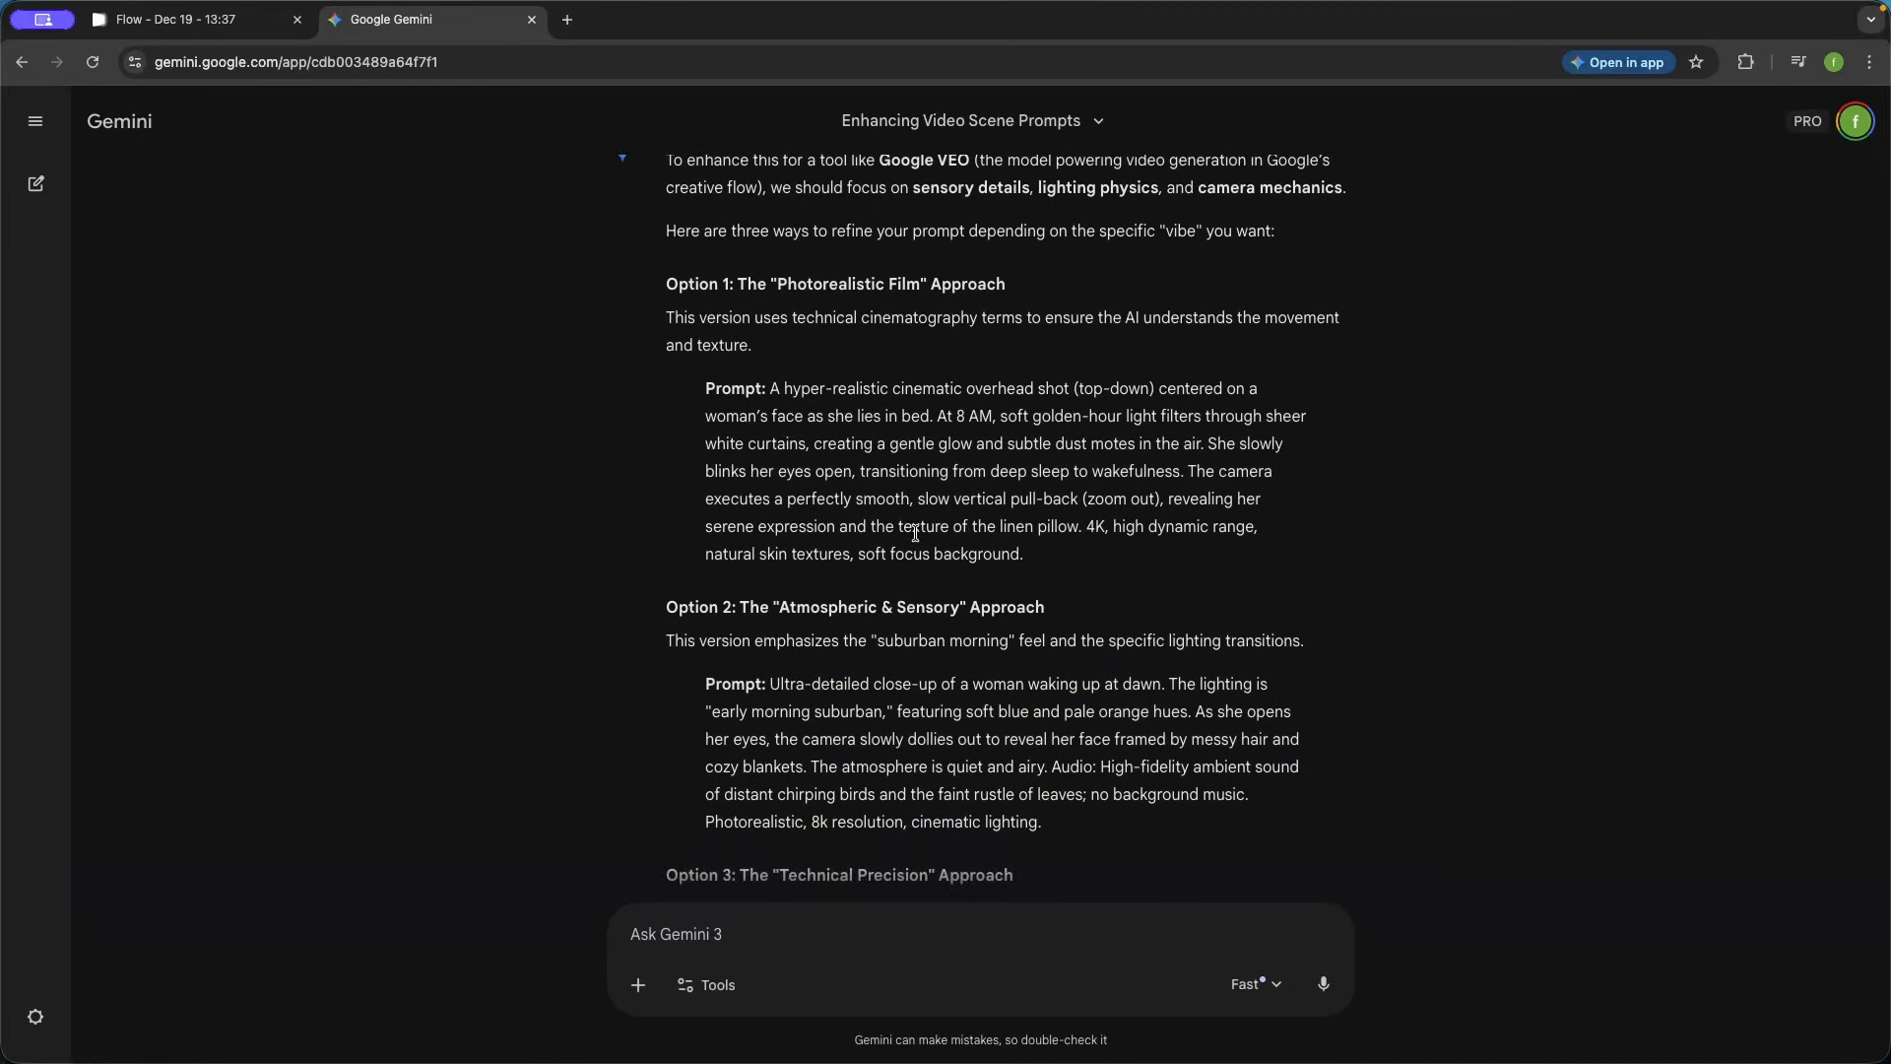
{"action": "scroll", "coordinate": [915, 533], "scroll_direction": "down", "scroll_amount": 3}
{"action": "scroll", "coordinate": [596, 802], "scroll_direction": "up", "scroll_amount": 4}
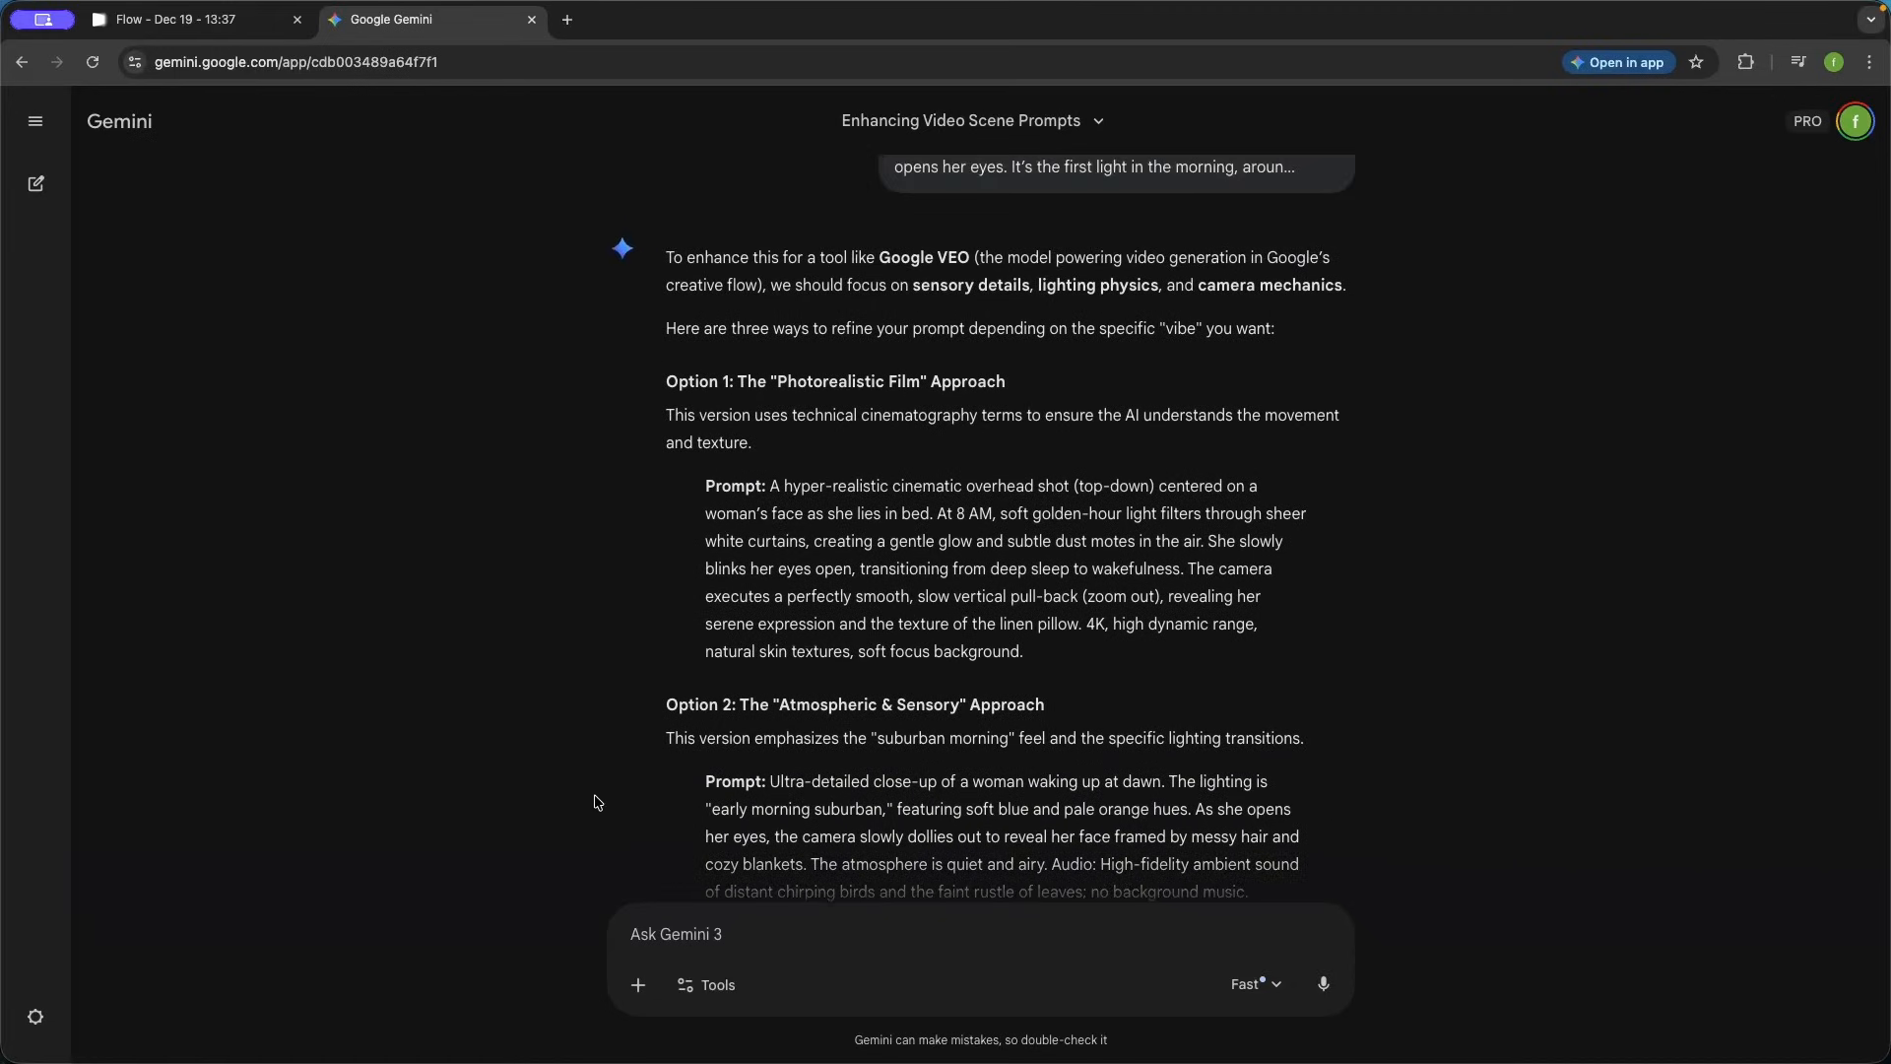
{"action": "scroll", "coordinate": [597, 801], "scroll_direction": "up", "scroll_amount": 3}
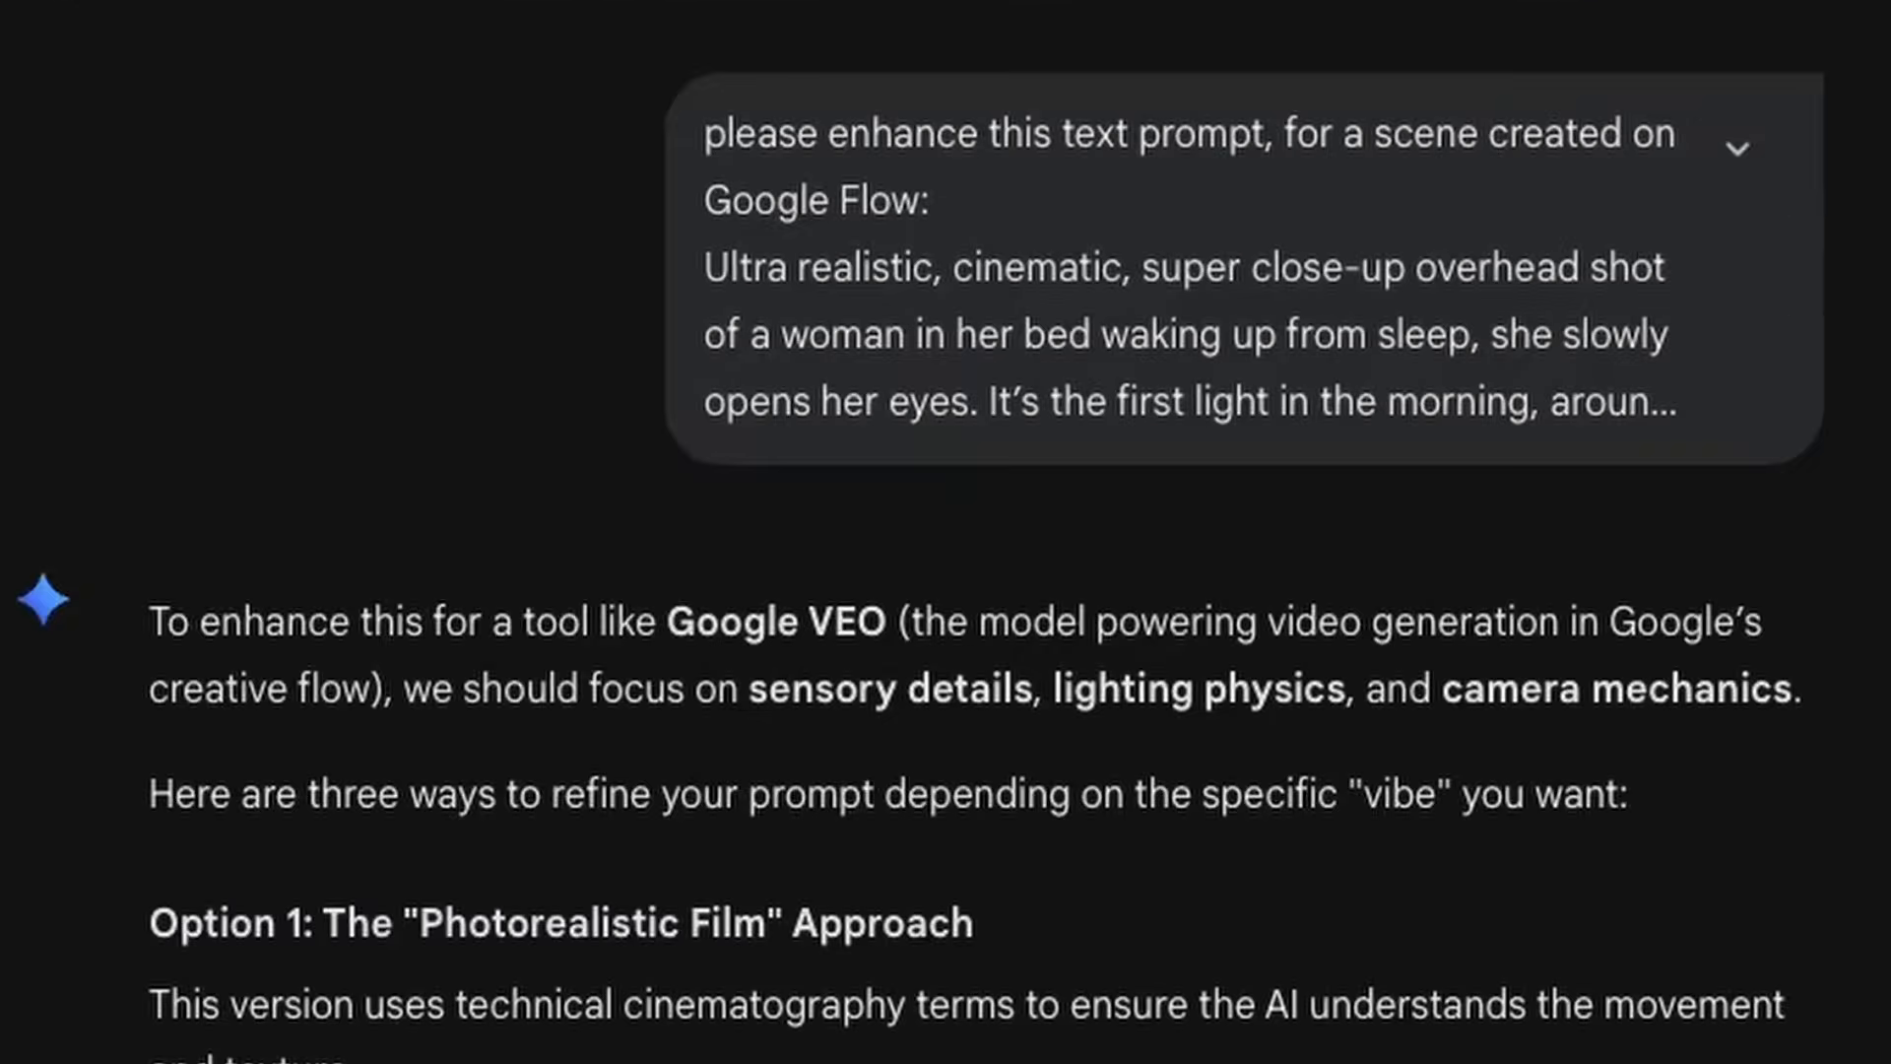
{"action": "left_click", "coordinate": [1743, 145]}
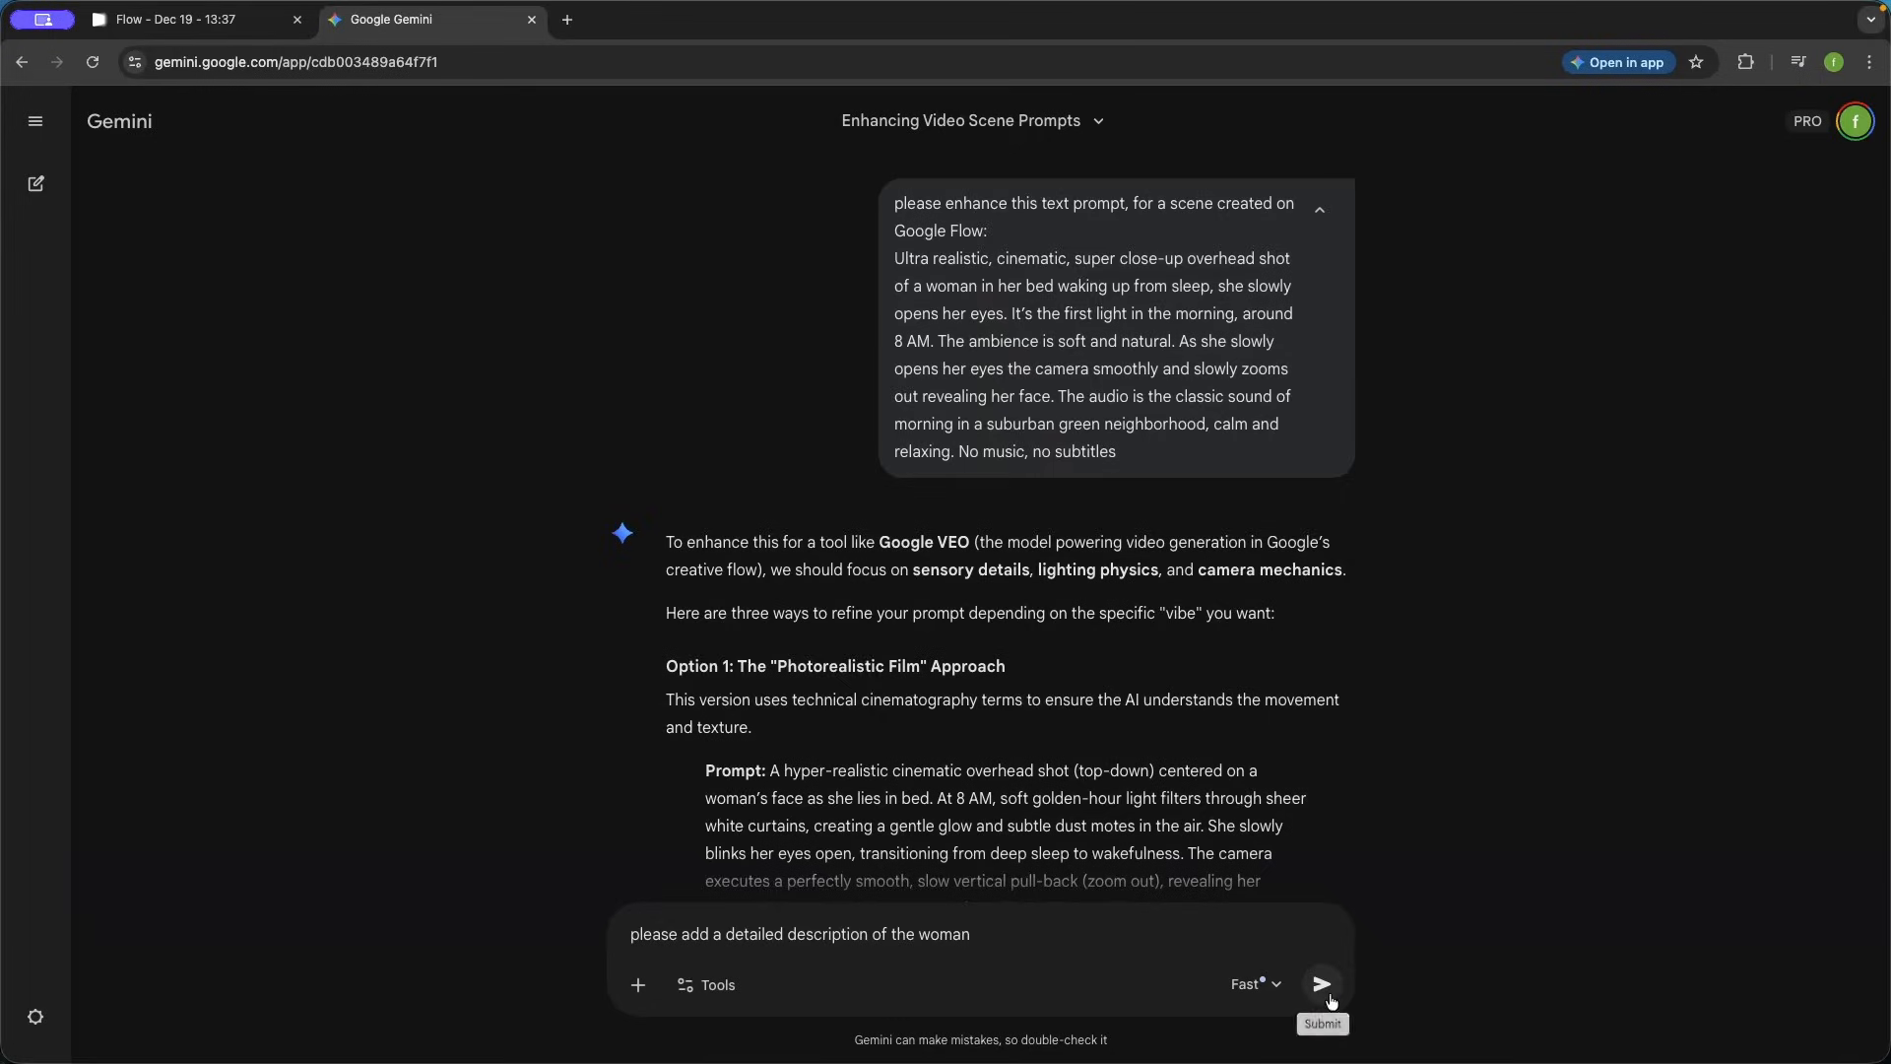
{"action": "left_click", "coordinate": [1746, 886]}
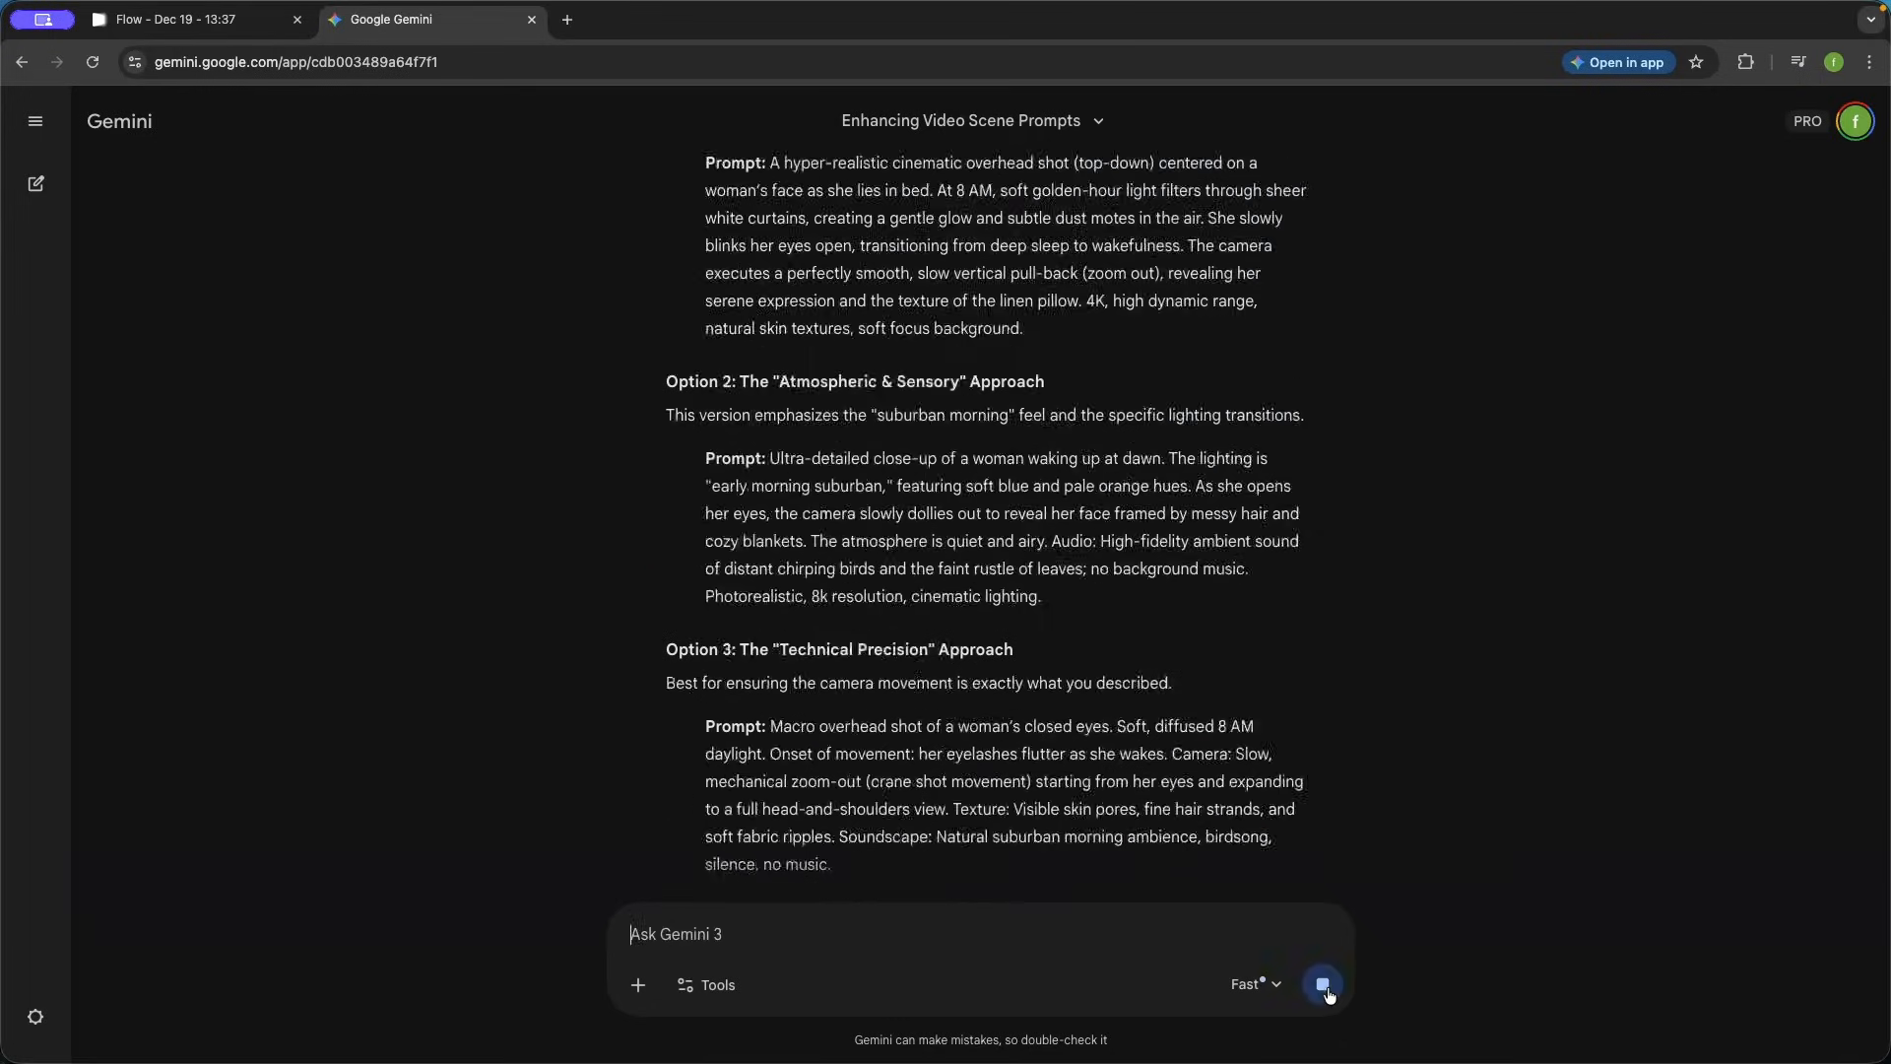
{"action": "left_click", "coordinate": [1322, 984]}
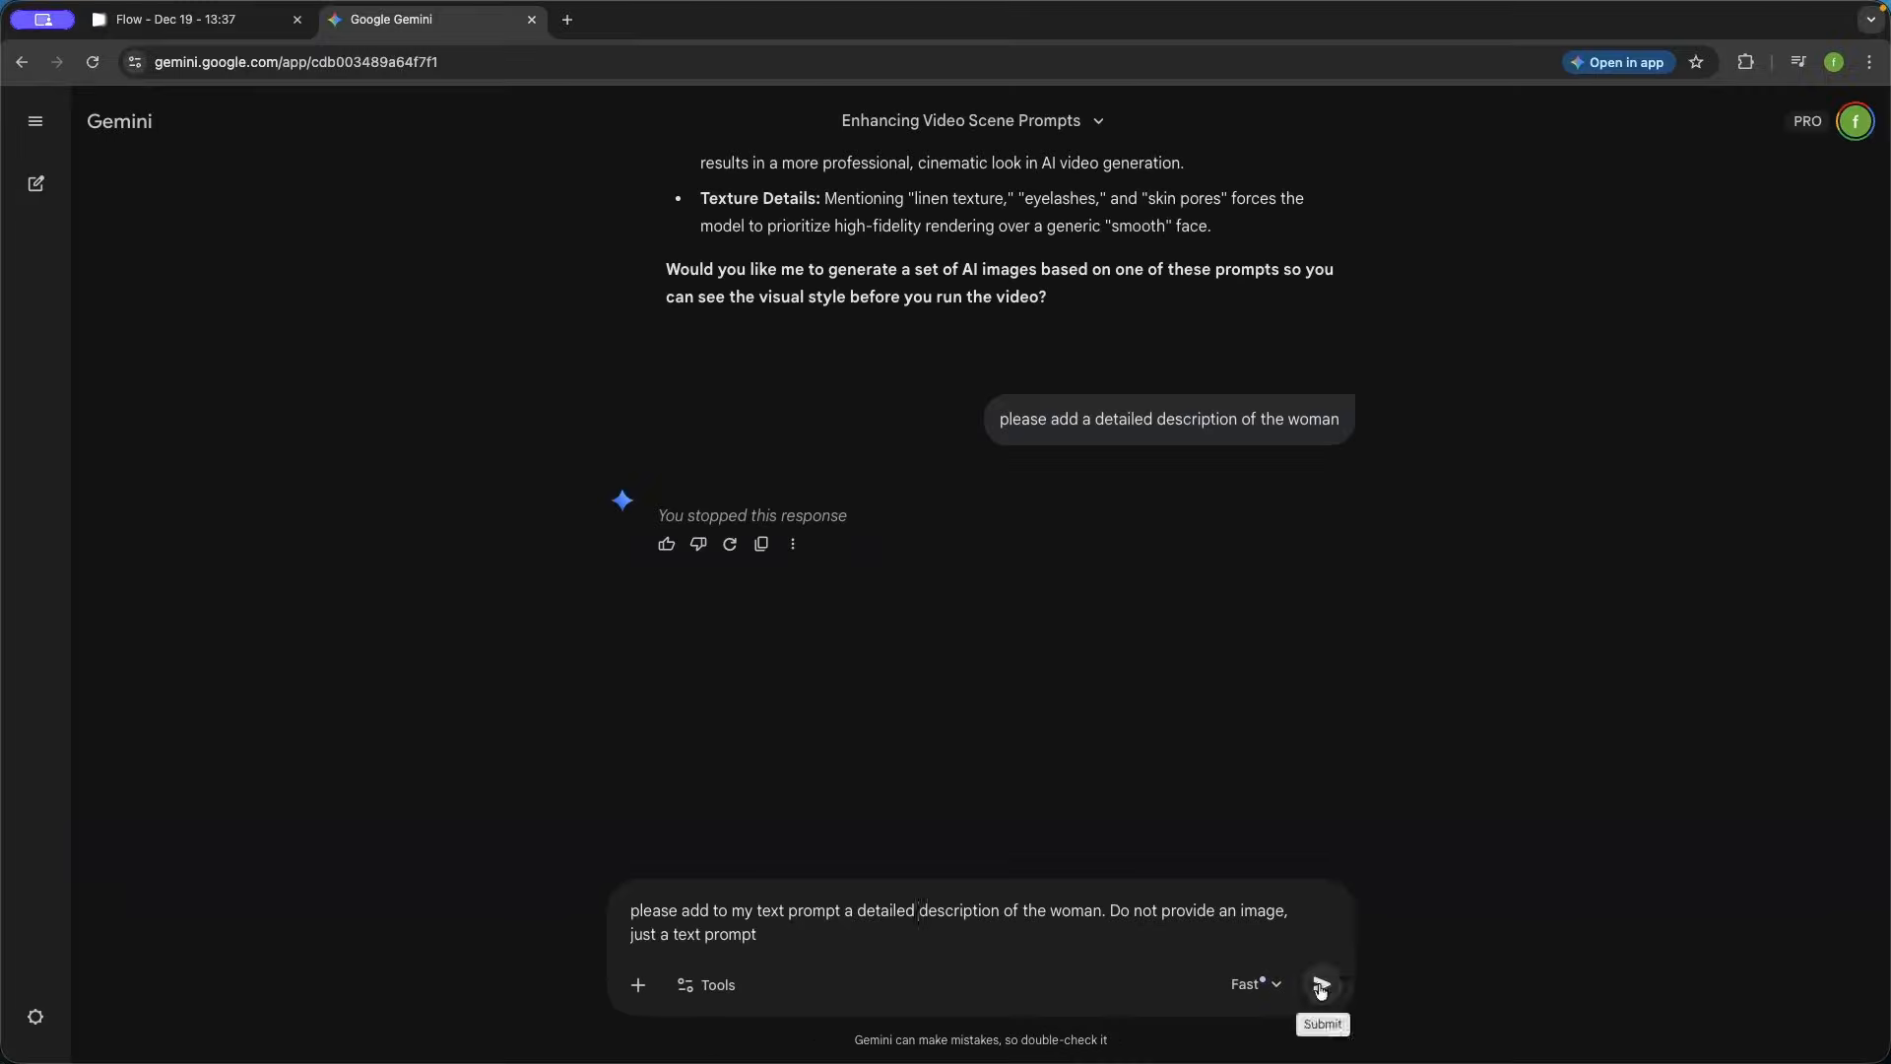
- Submit the request "please add to my text prompt a detailed description of the woman. Do not provide an image, just a text prompt"
{"action": "left_click", "coordinate": [1714, 903]}
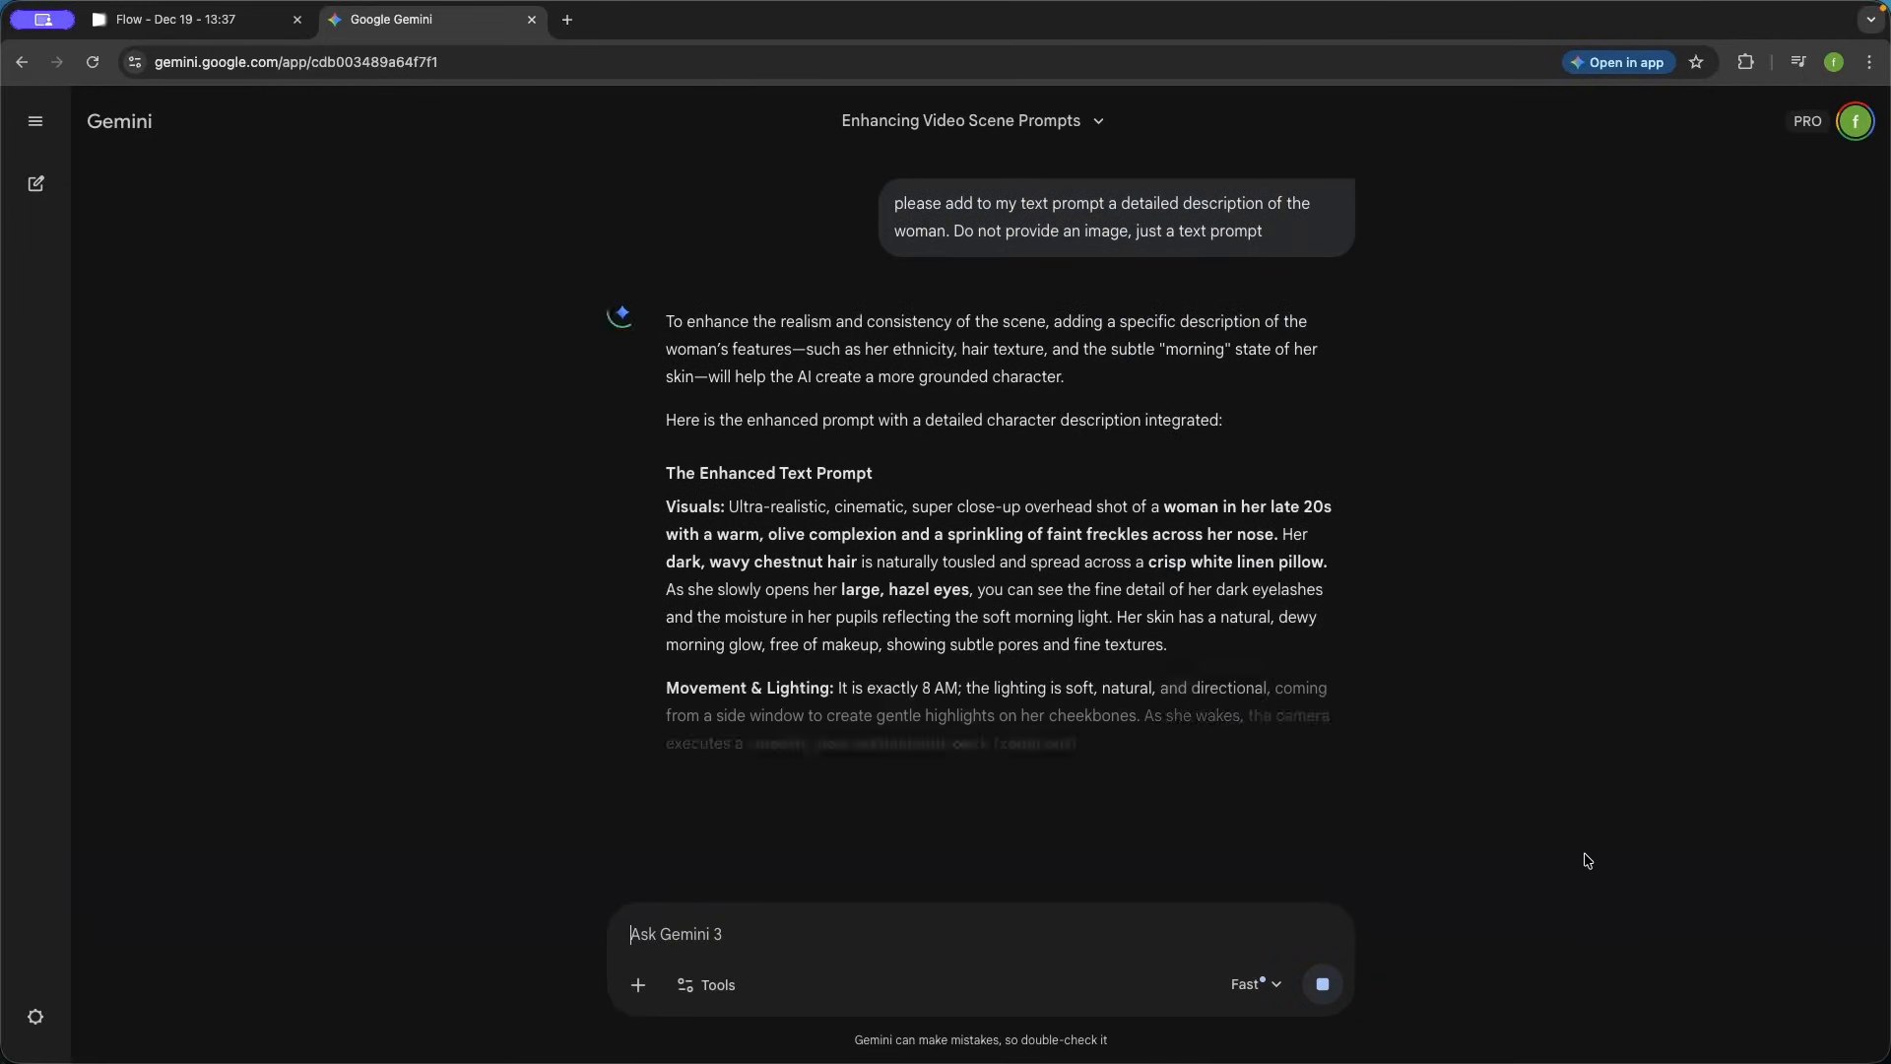
{"action": "scroll", "coordinate": [143, 528], "scroll_direction": "down", "scroll_amount": 3}
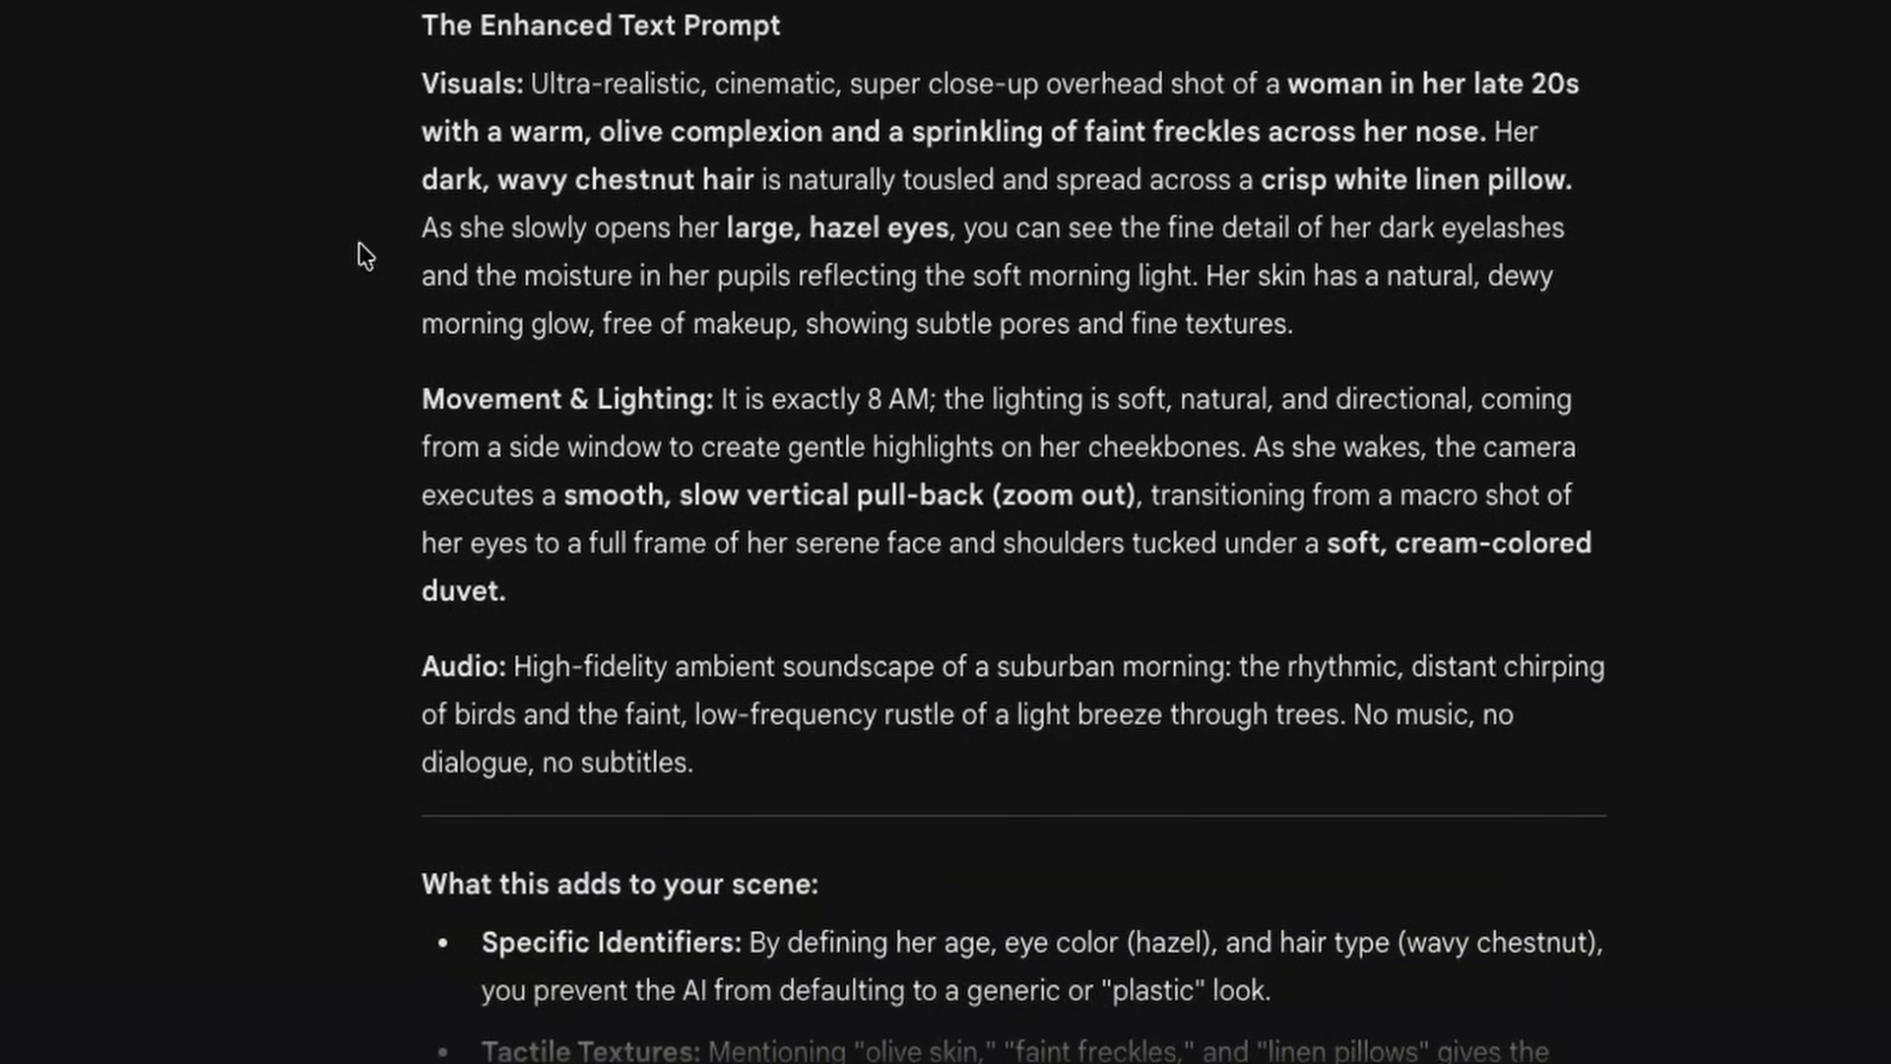
- Copy the enhanced prompt's Visuals, Movement & Lighting and Audio paragraphs, and switch to Flow to replace the text-to-video prompt with them
{"action": "left_click_drag", "start_coordinate": [426, 87], "coordinate": [1320, 340]}
{"action": "left_click", "coordinate": [578, 589]}
{"action": "left_click_drag", "start_coordinate": [423, 79], "coordinate": [685, 749]}
{"action": "key", "text": "super+c"}
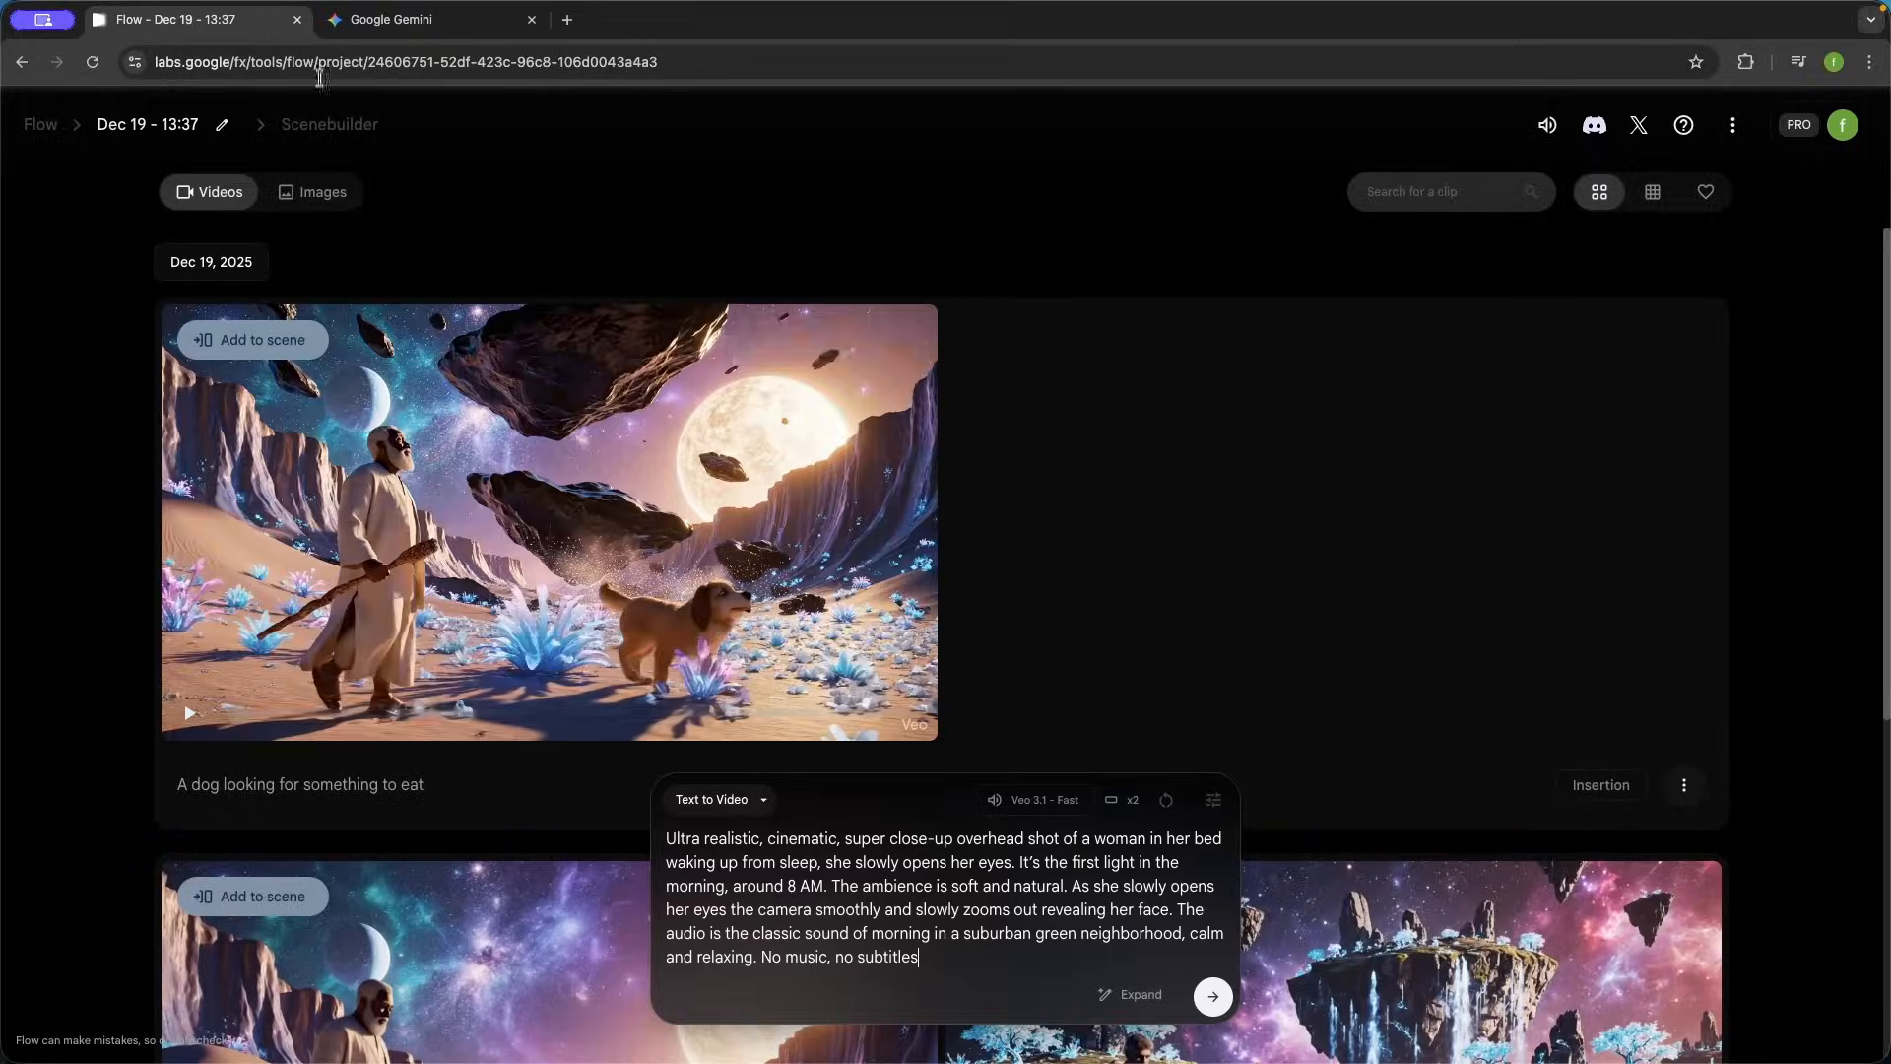
{"action": "left_click", "coordinate": [177, 20]}
{"action": "left_click", "coordinate": [847, 929]}
{"action": "key", "text": "super+a"}
{"action": "key", "text": "BackSpace"}
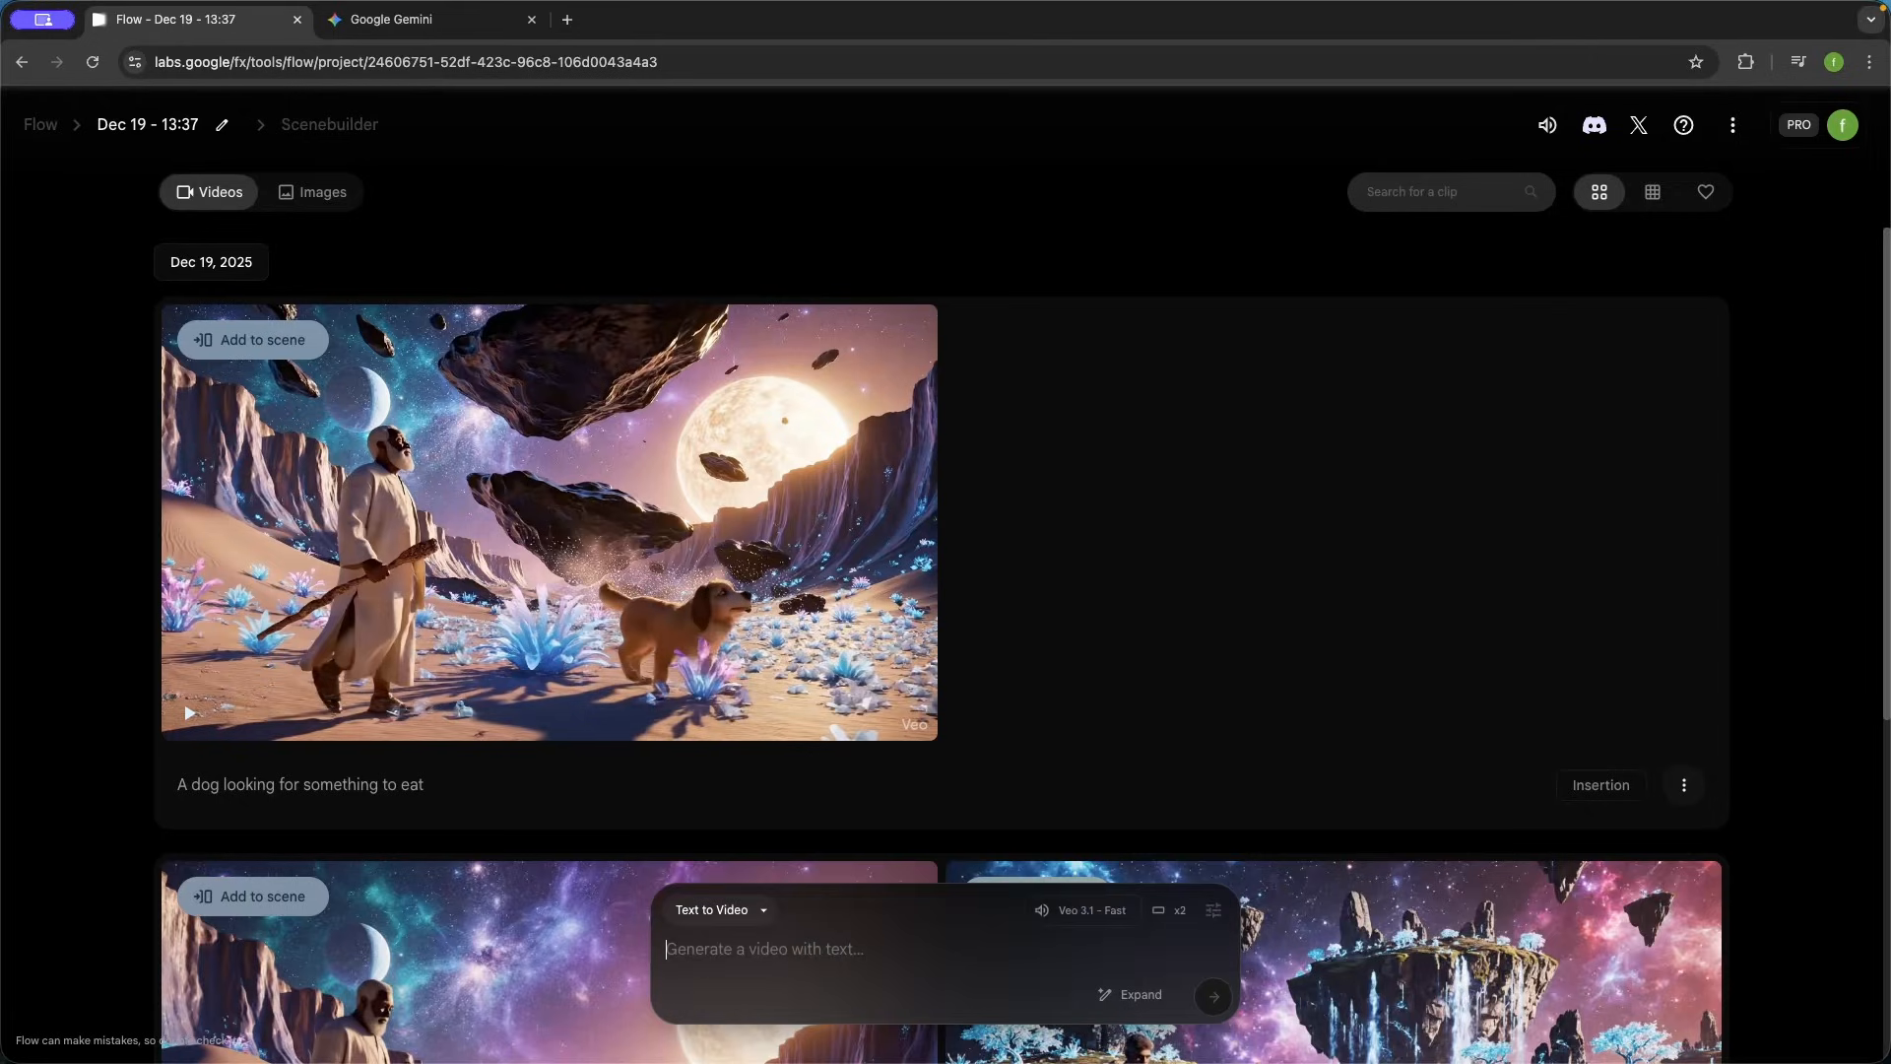
{"action": "key", "text": "super+v"}
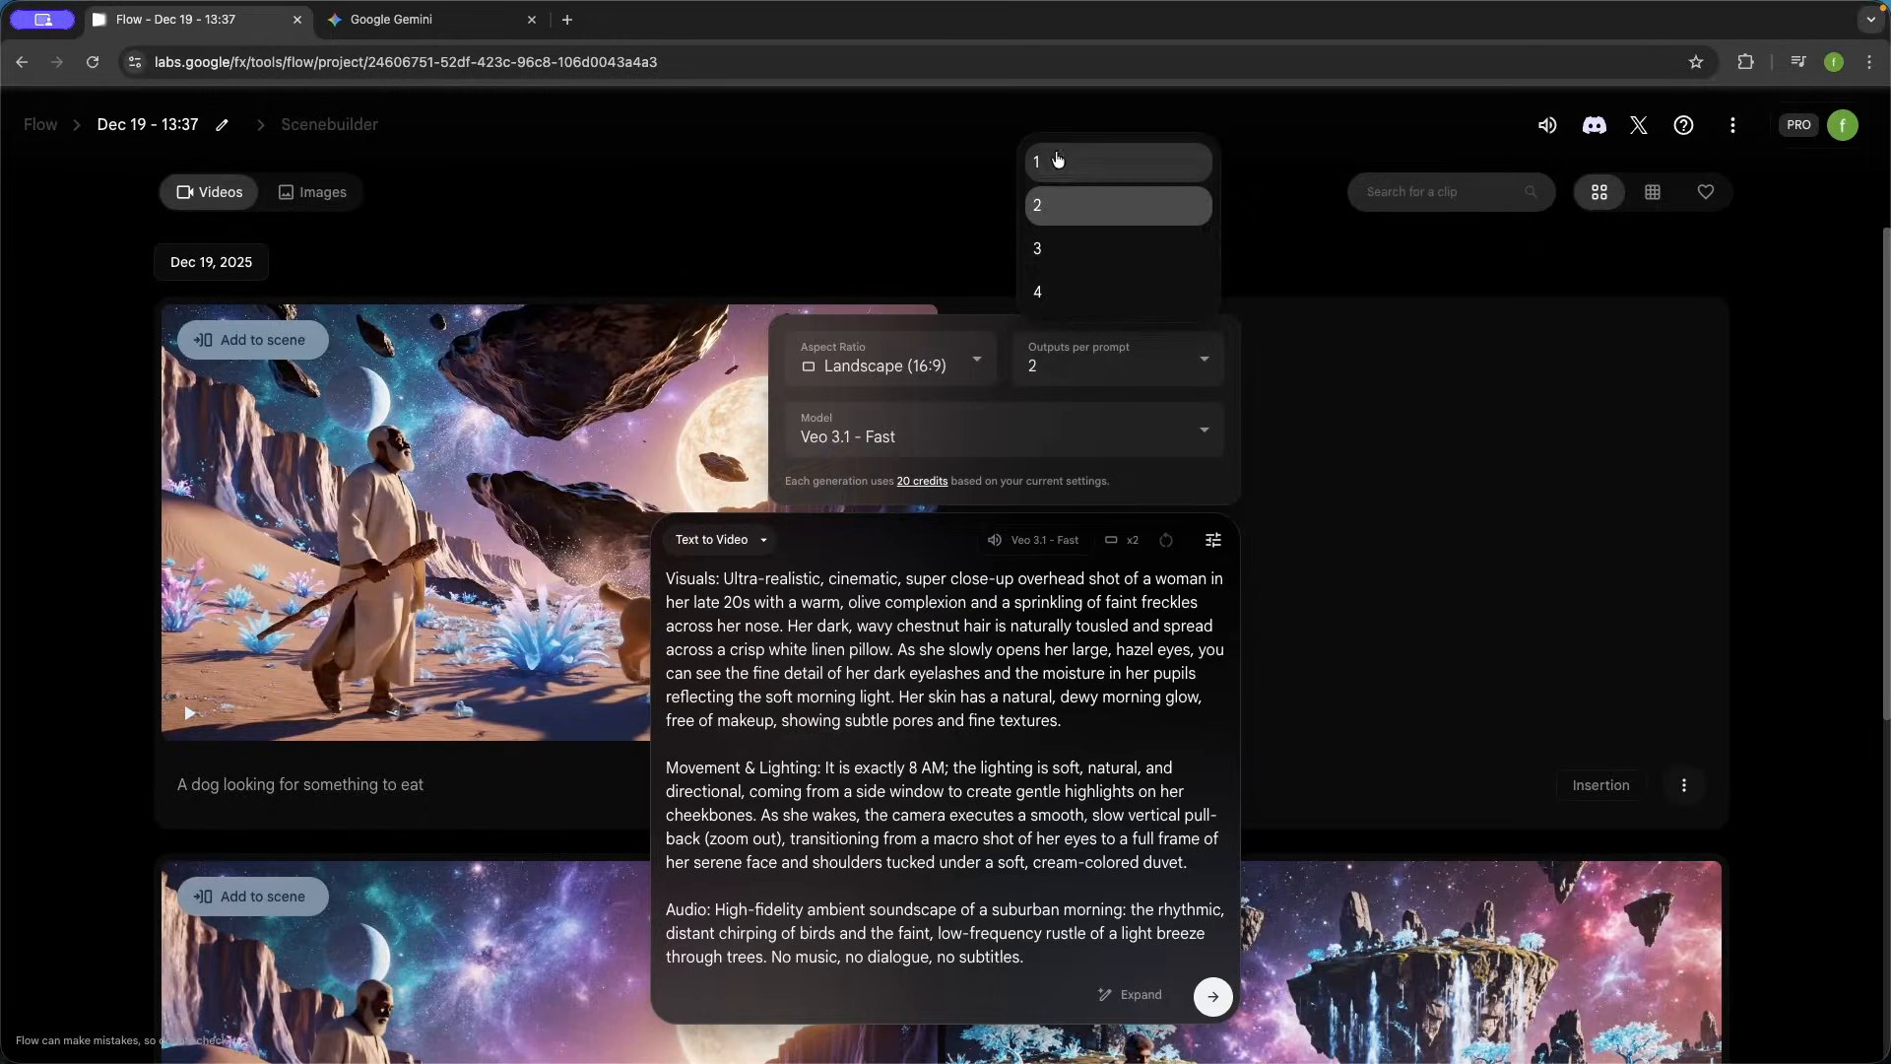
- Set the outputs per prompt to 1 and generate the waking-up scene with Veo 3.1 - Fast in landscape 16:9
{"action": "left_click", "coordinate": [1057, 161]}
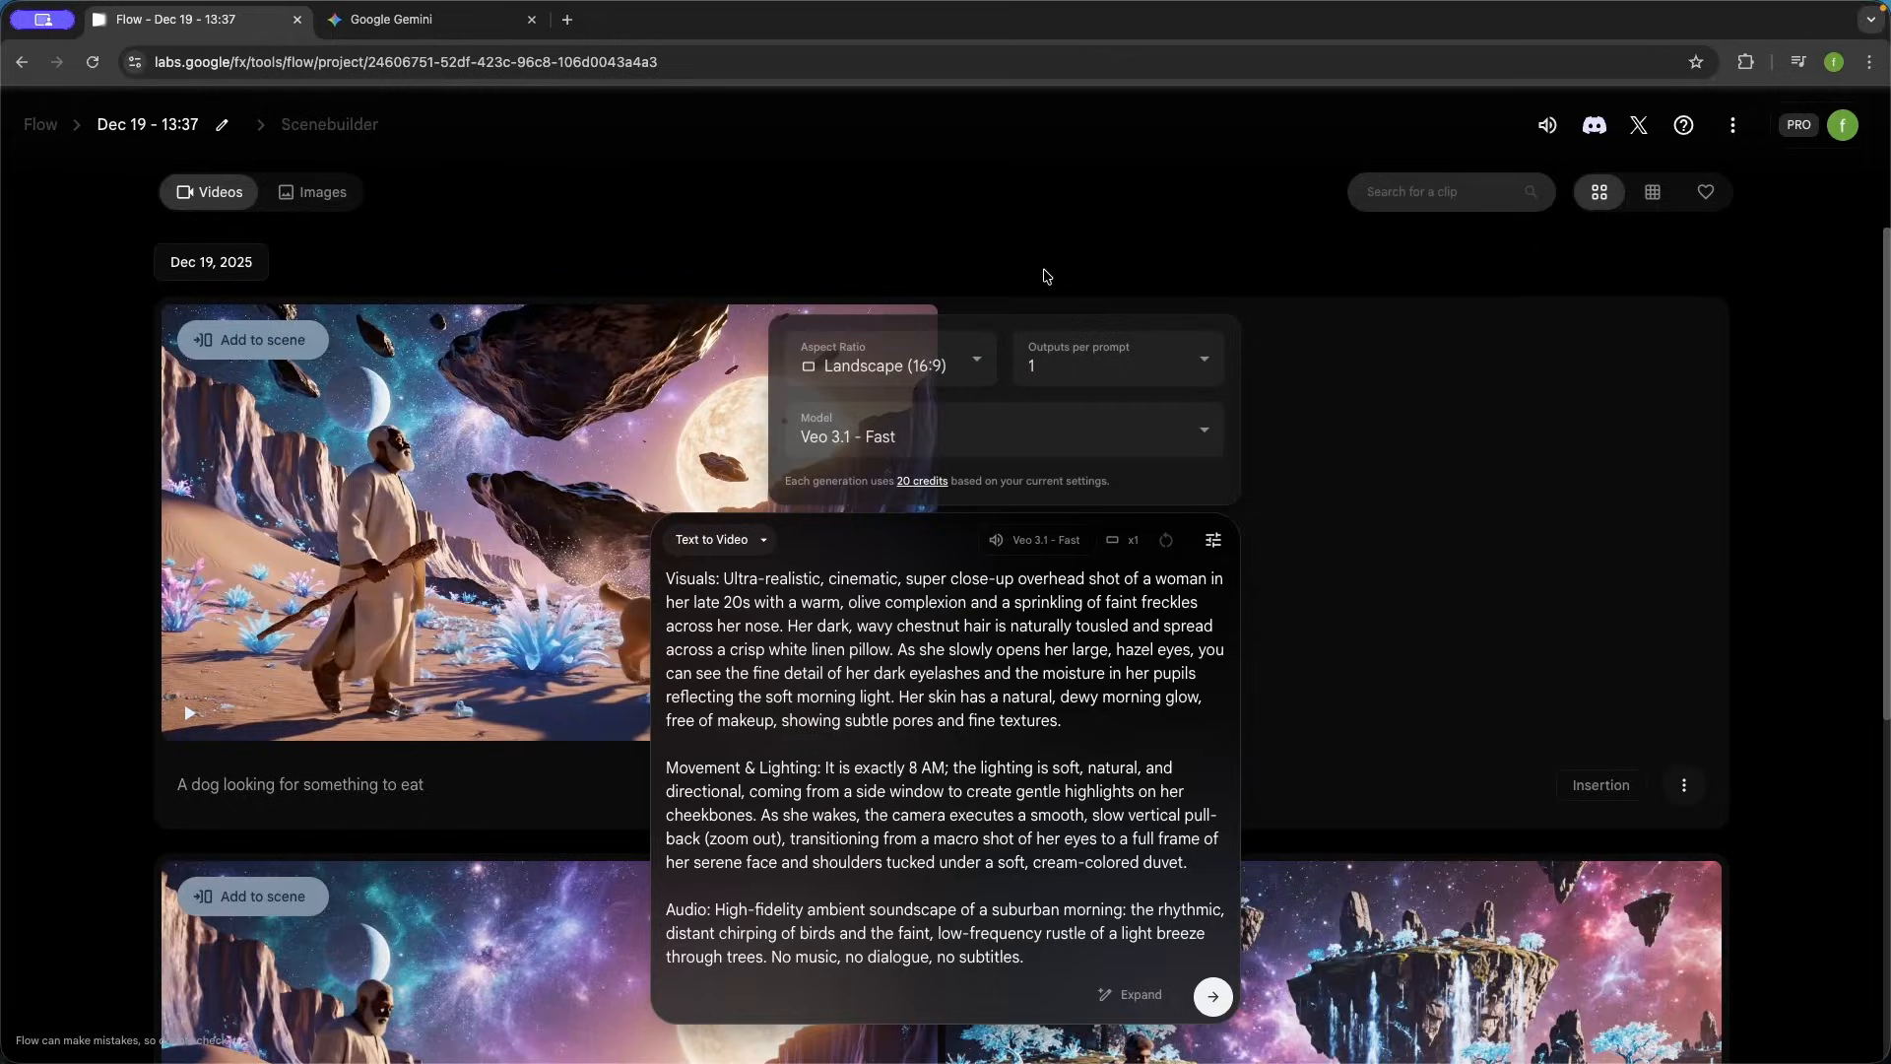
{"action": "left_click", "coordinate": [1030, 641]}
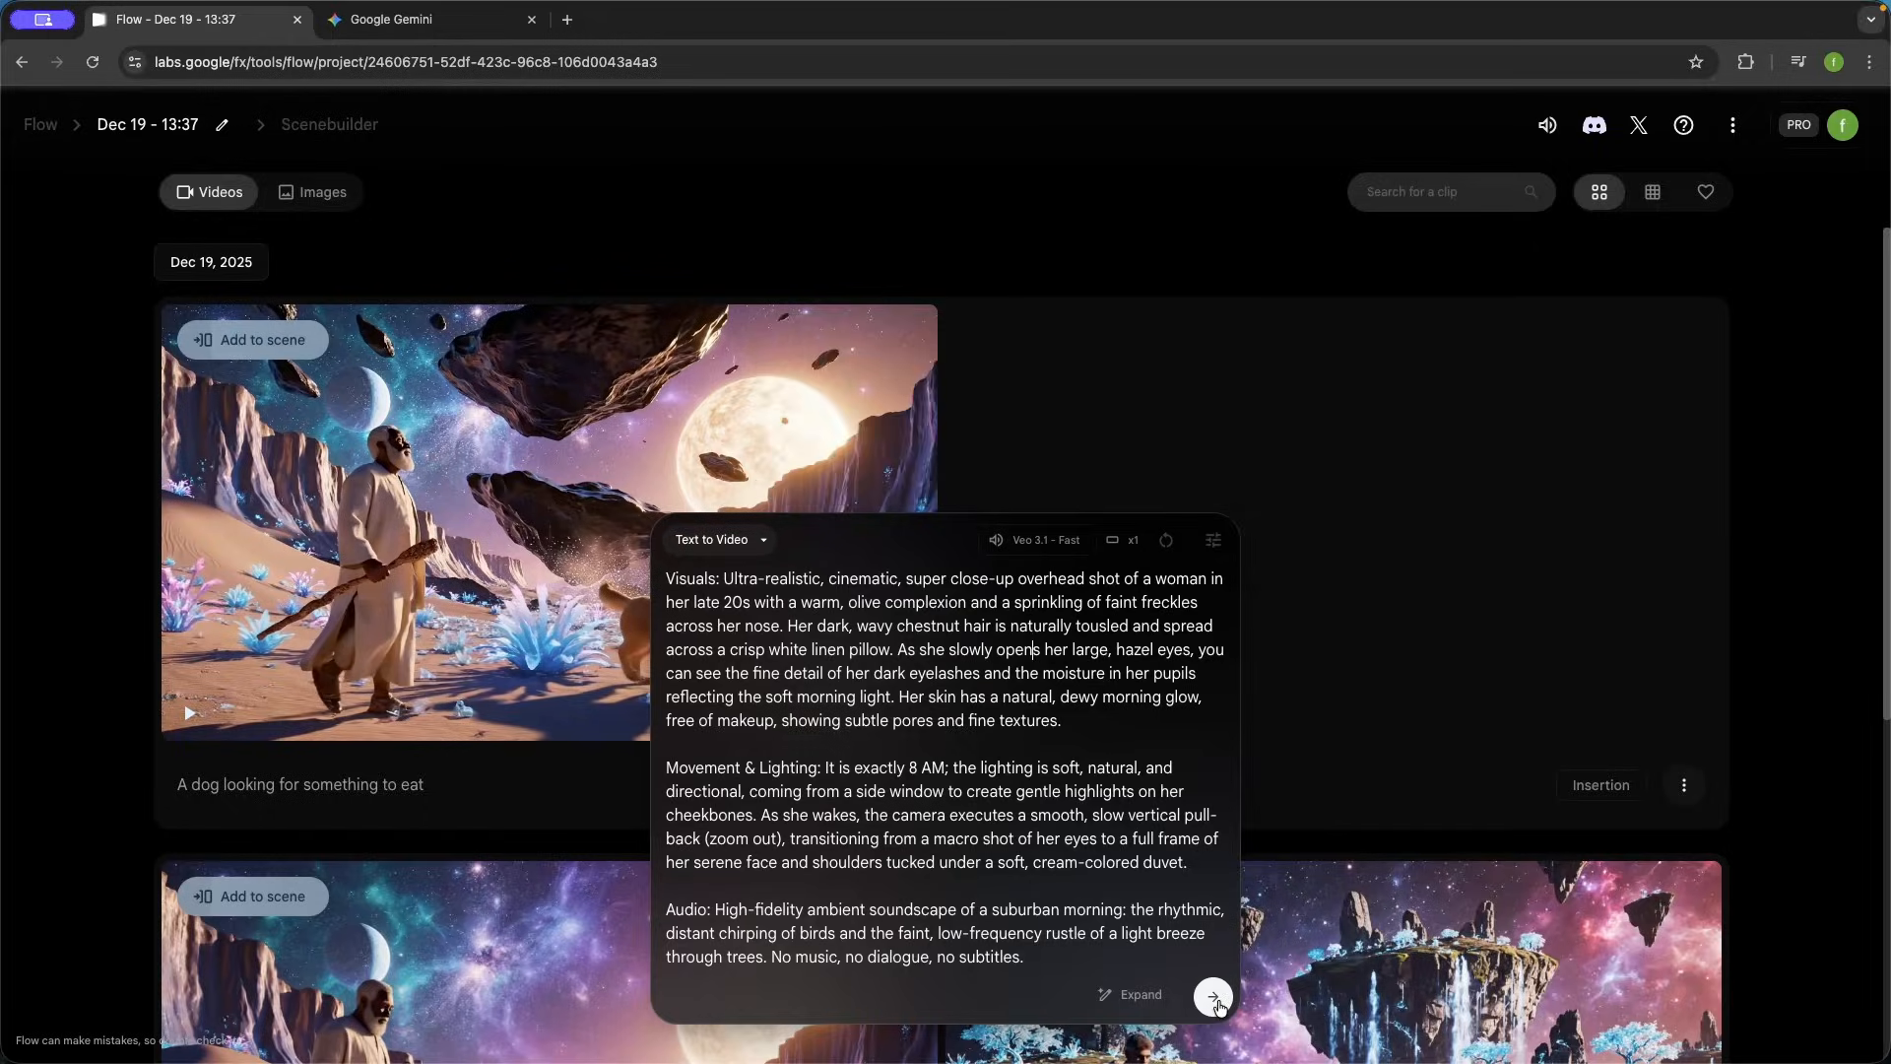
{"action": "left_click", "coordinate": [1213, 998]}
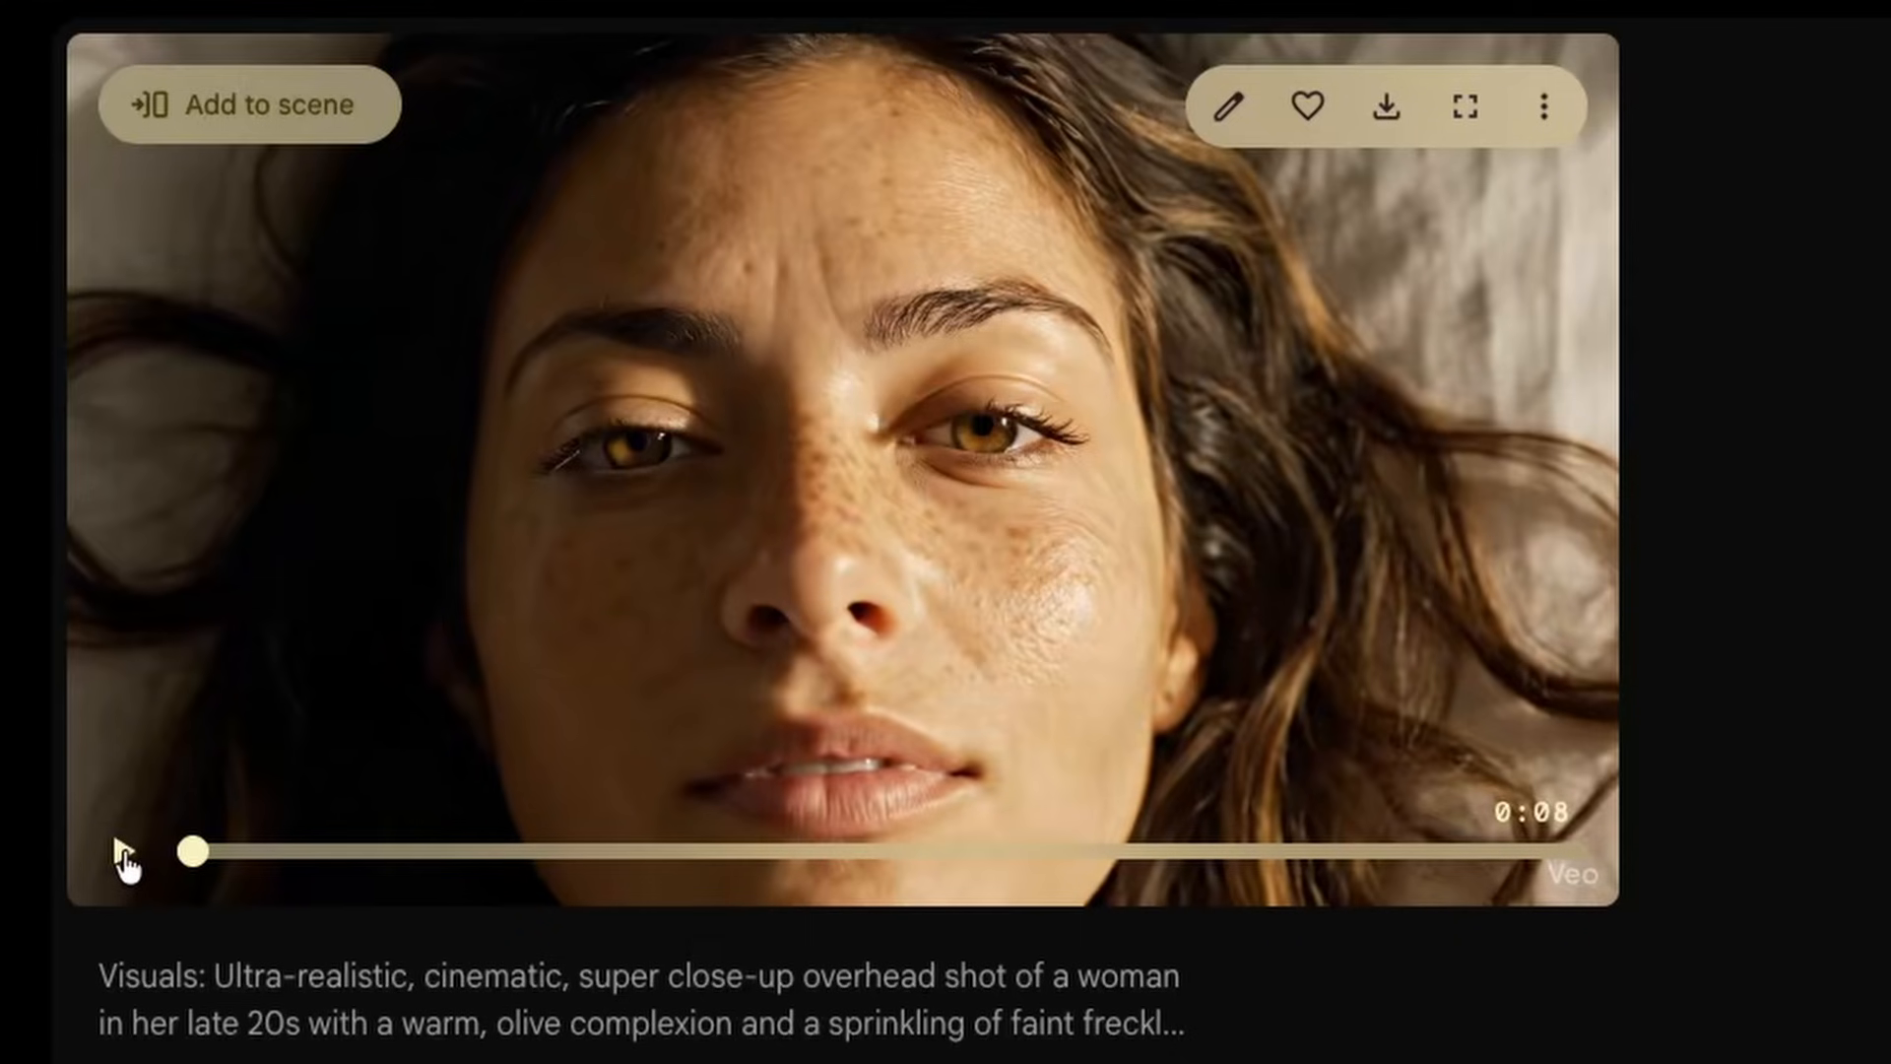
- Play the generated close-up clip of the woman waking up
{"action": "left_click", "coordinate": [125, 857]}
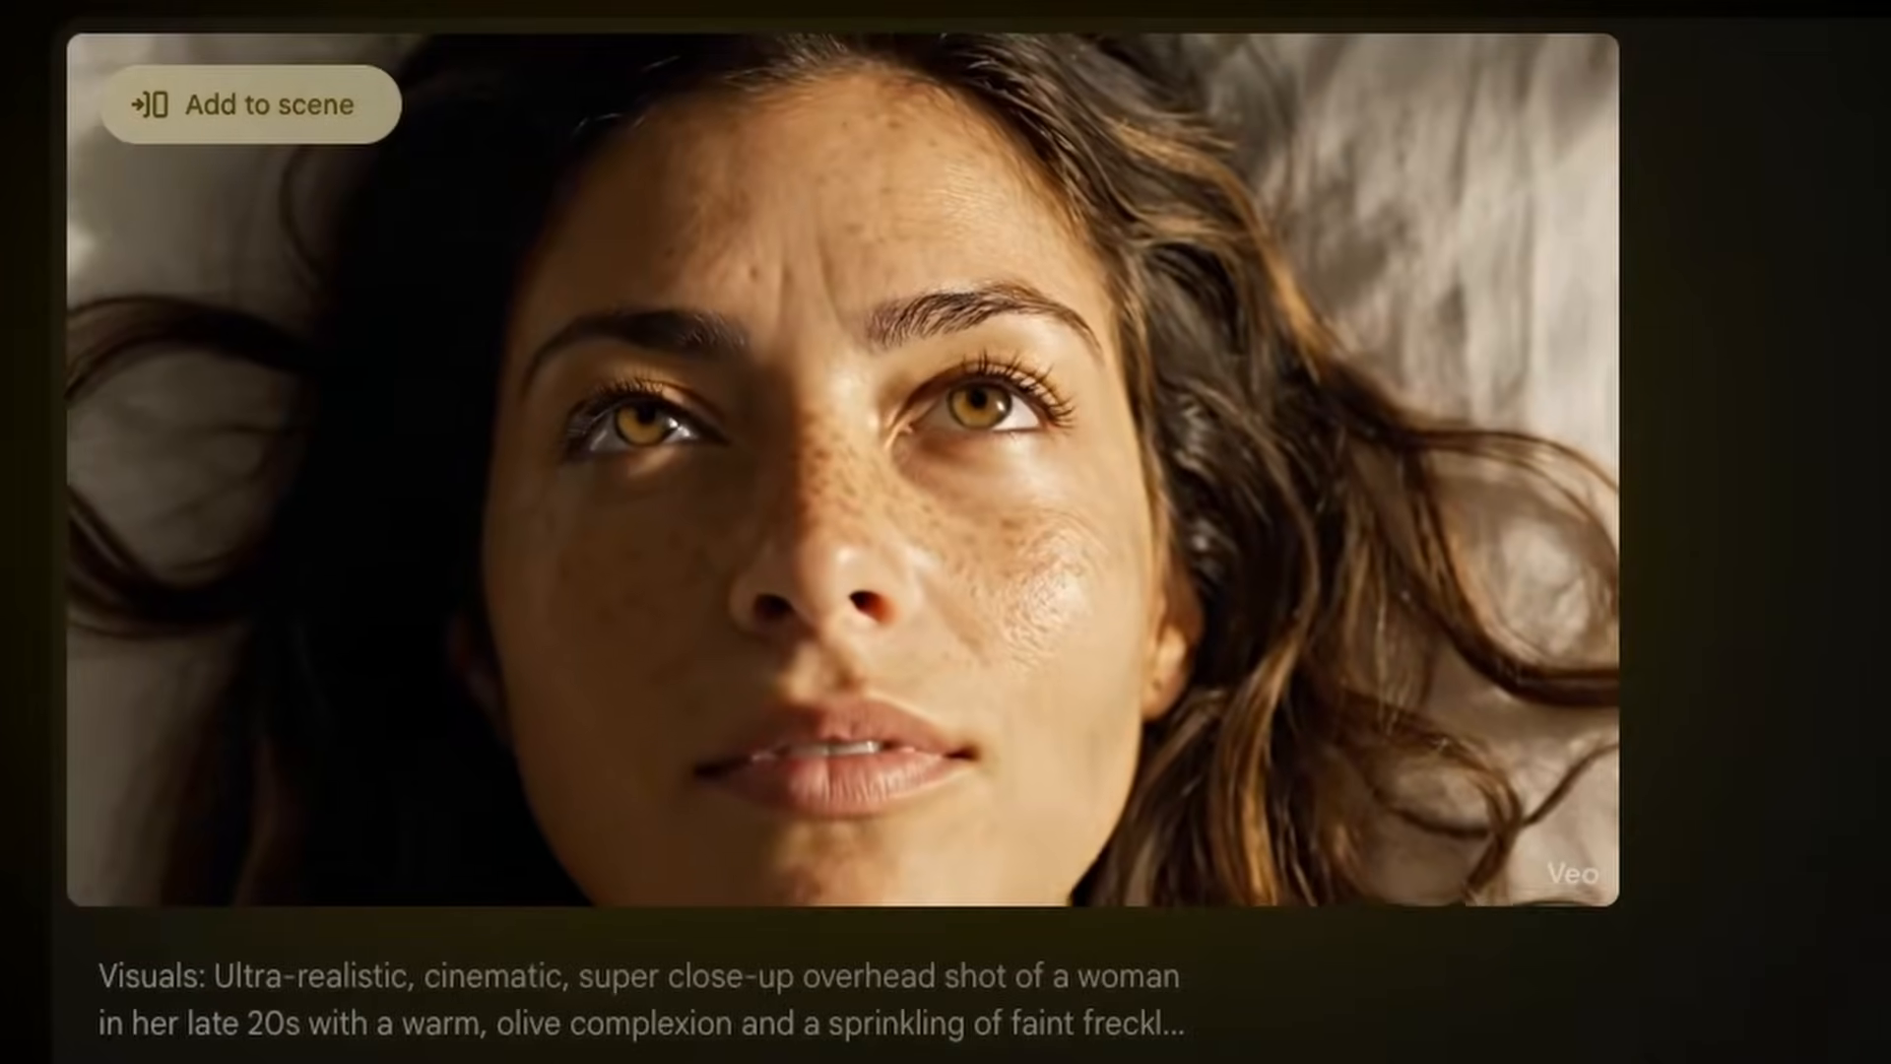
{"action": "mouse_move", "coordinate": [129, 845]}
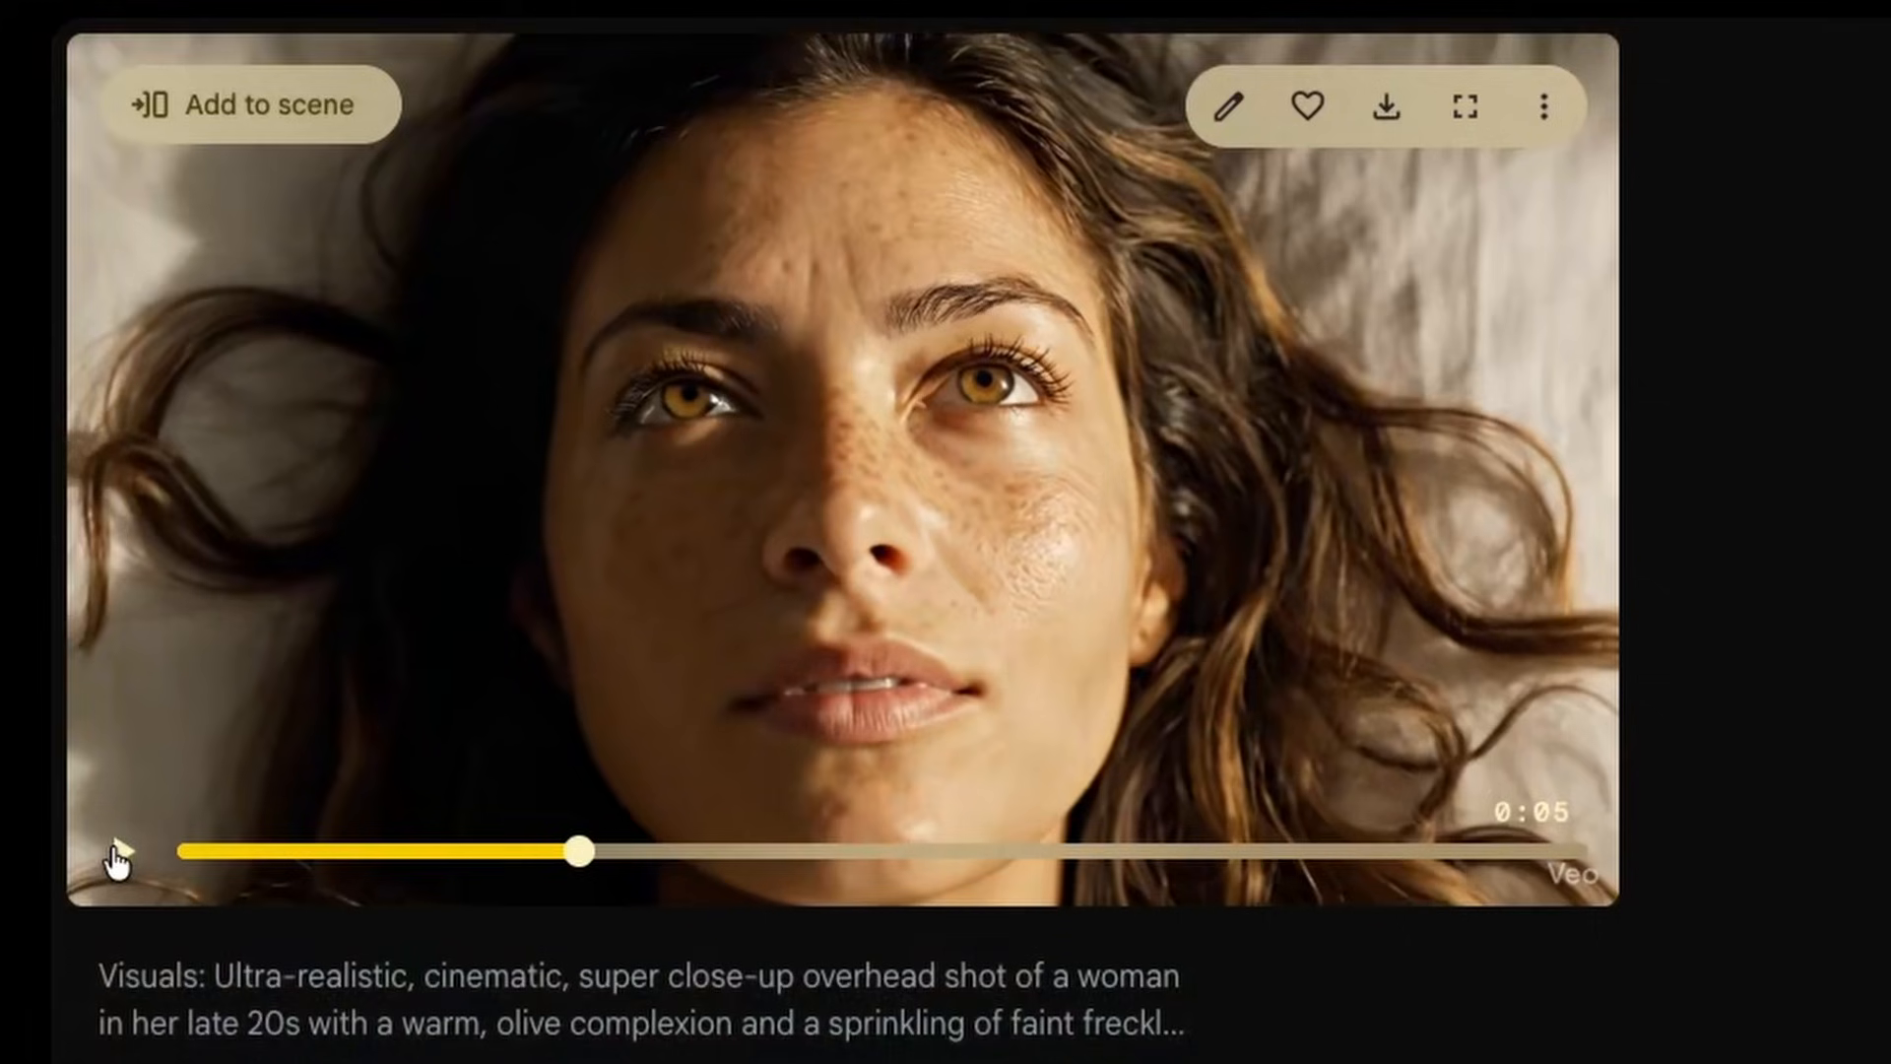